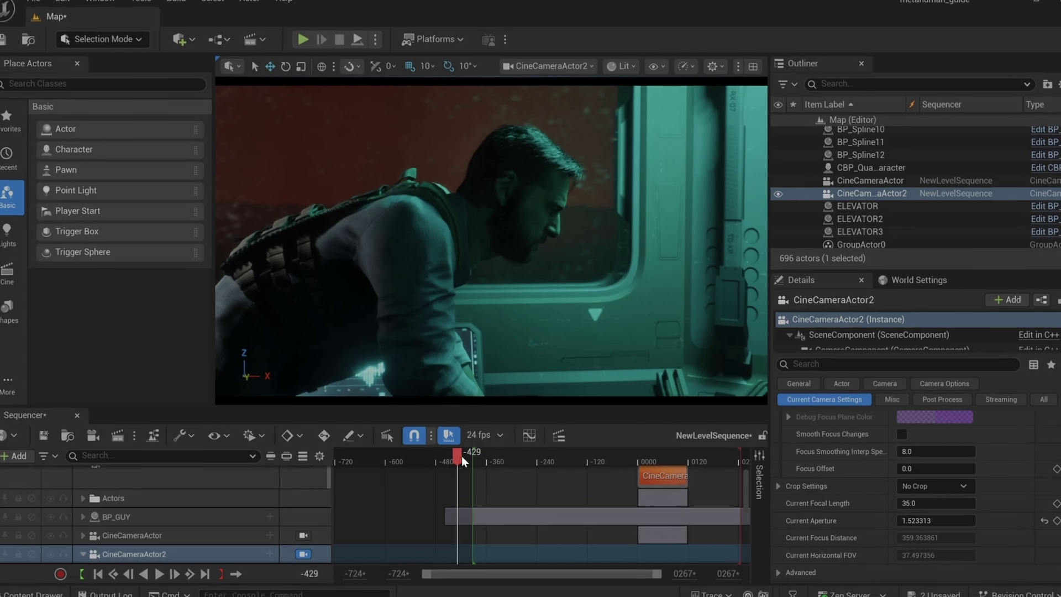
drag(462, 456, 477, 459)
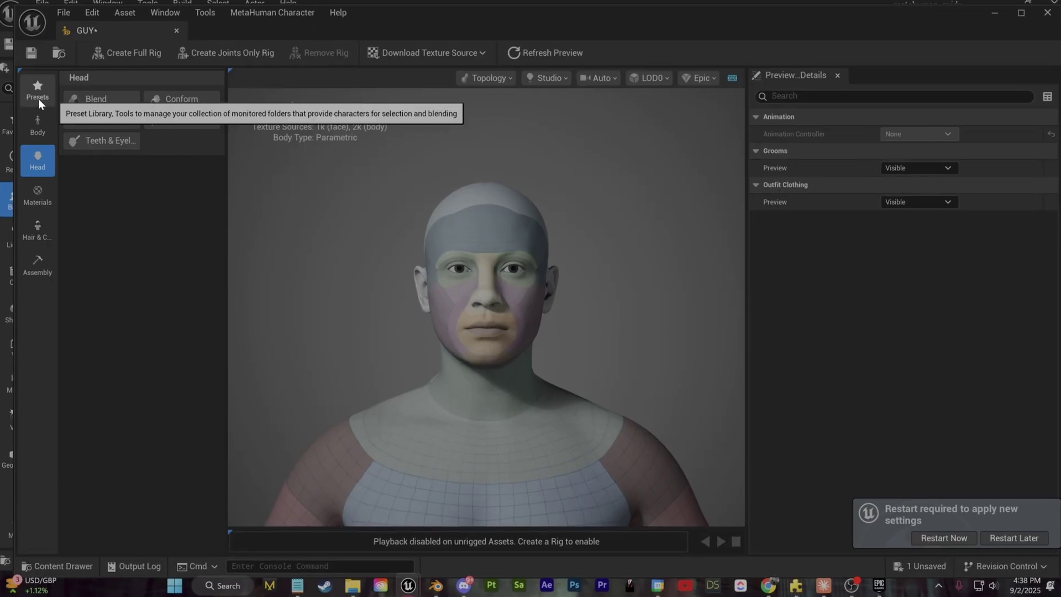
Load the Bruce preset onto the MetaHuman character GUY from the preset library
click(38, 98)
scroll(199, 417, down, 5)
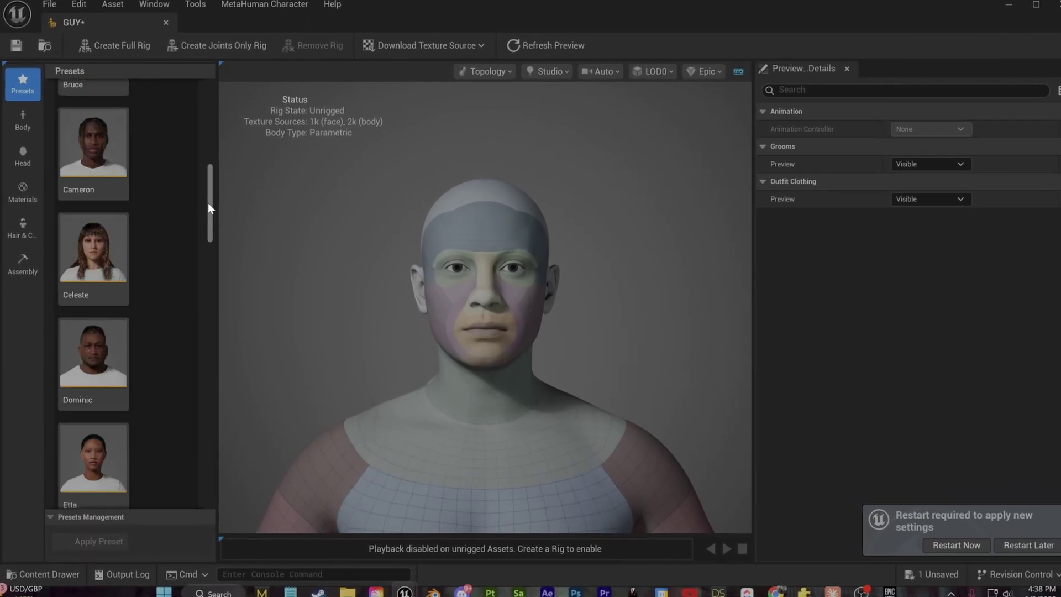
double_click(84, 257)
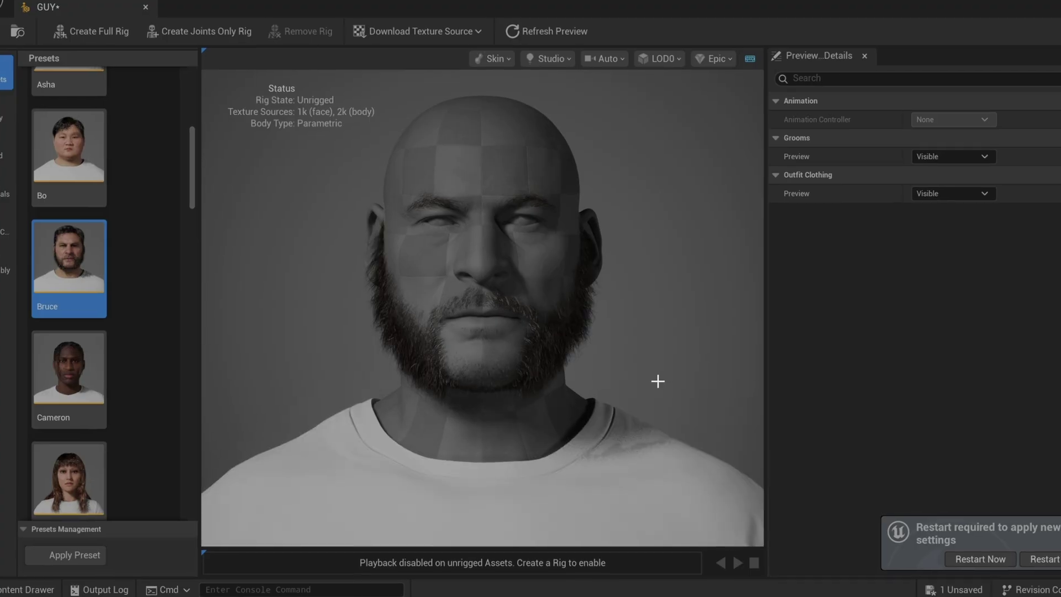
scroll(644, 391, down, 6)
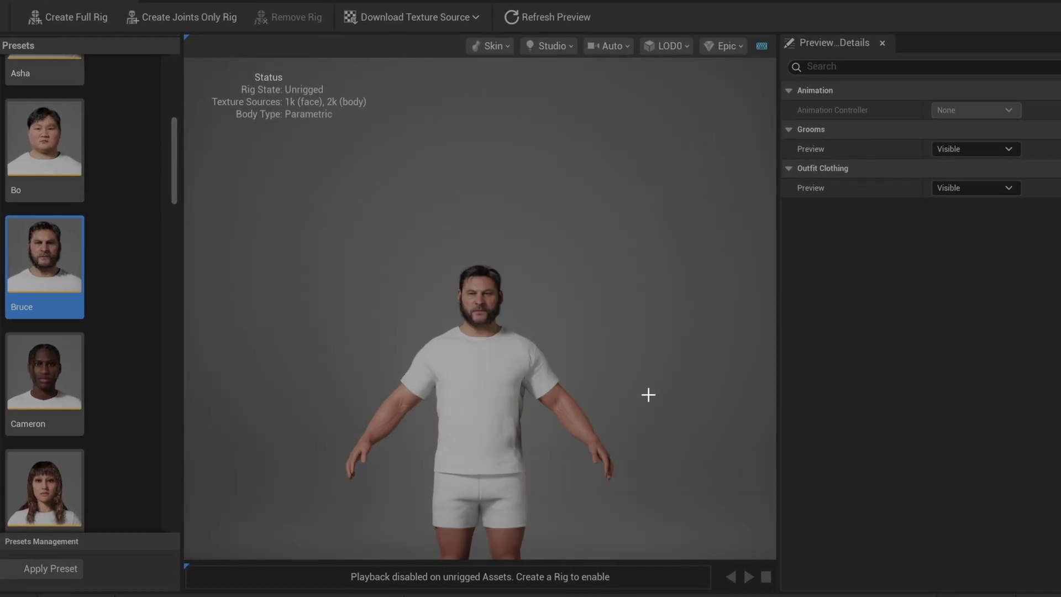
middle_drag(644, 392, 645, 234)
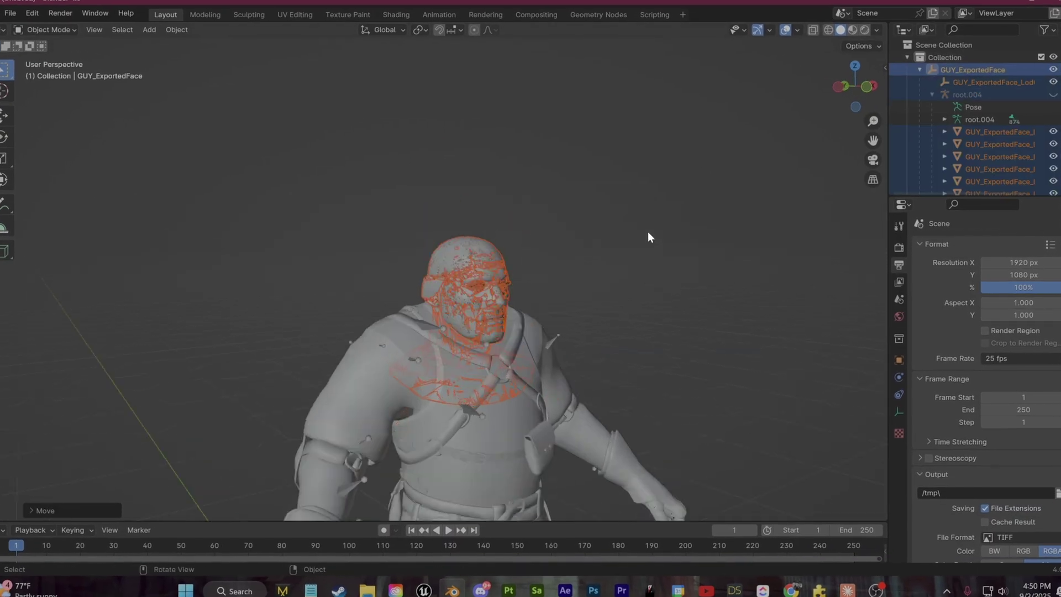
middle_drag(648, 231, 811, 297)
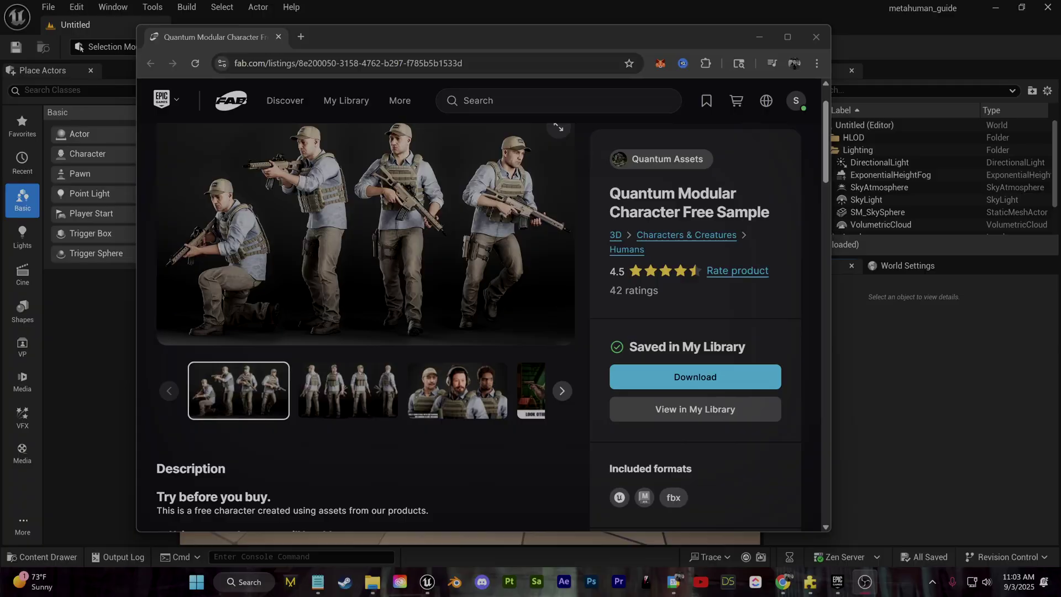
scroll(683, 324, down, 1)
scroll(575, 337, up, 2)
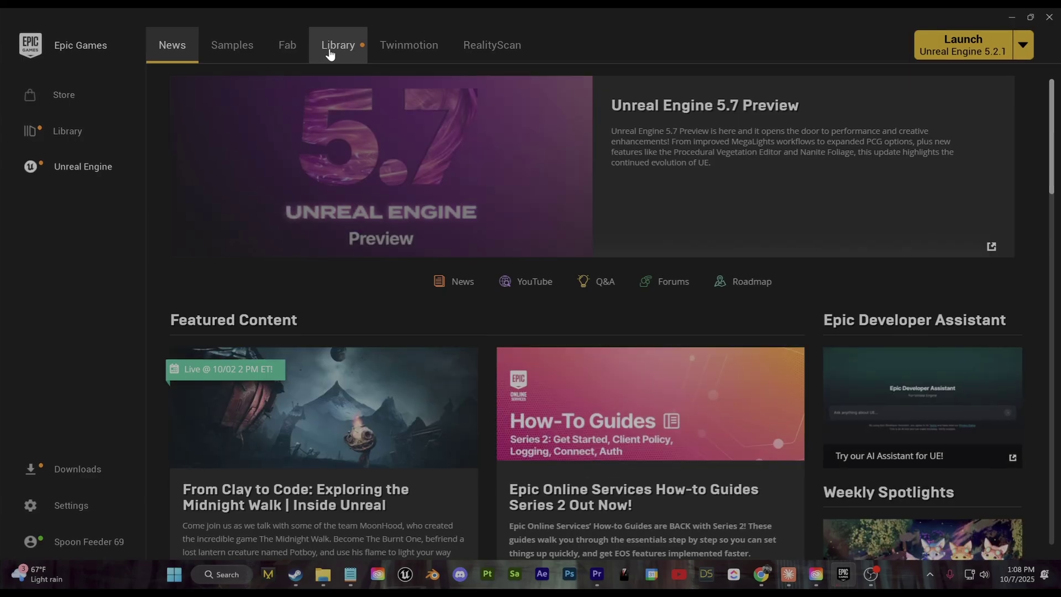
In the Epic Games Launcher, open the installation options for Unreal Engine 5.6.1
click(326, 45)
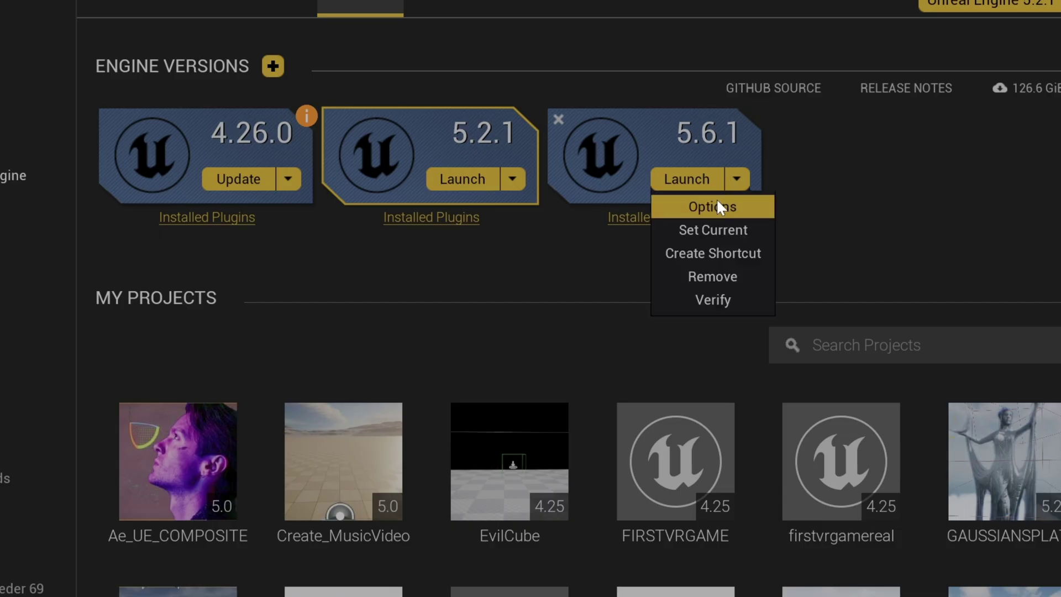
click(718, 204)
scroll(387, 271, down, 1)
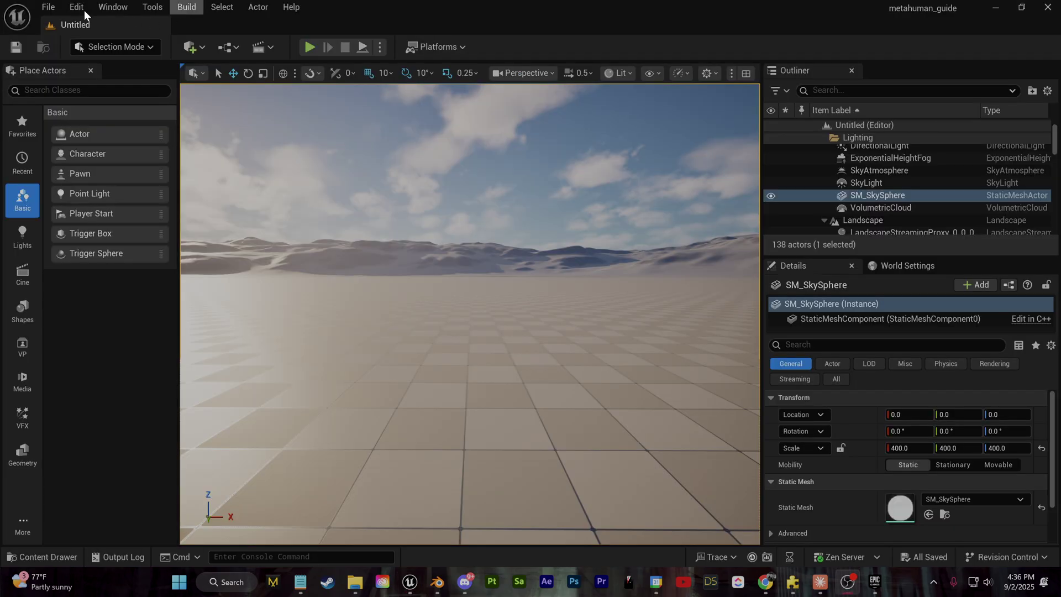
In Unreal Editor, find the metahuman plugins and enable MetaHumanRuntime, MetaHuman Live Link and MetaHuman Creator
click(79, 8)
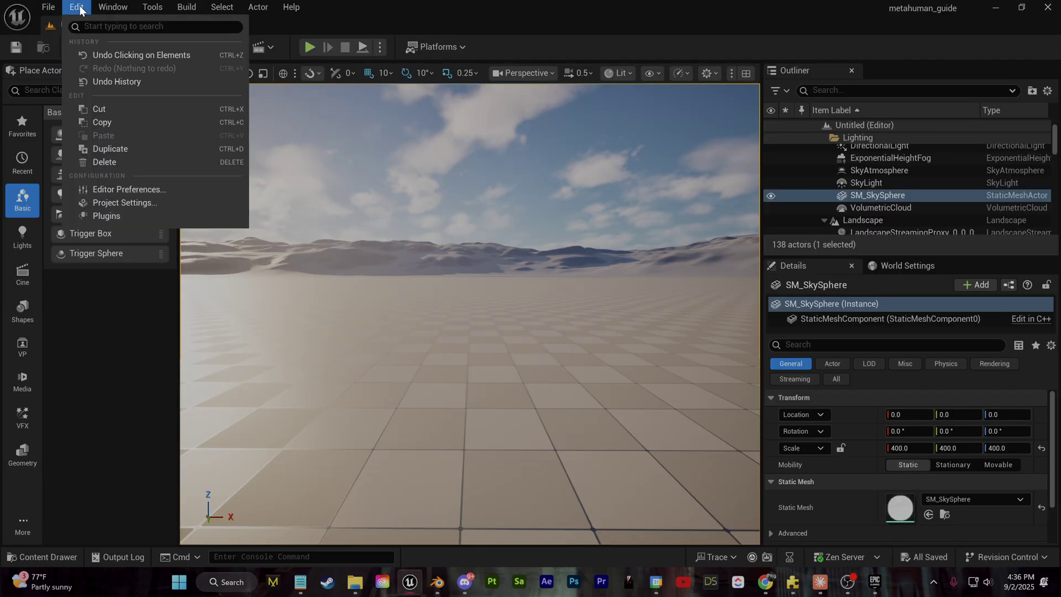
click(97, 217)
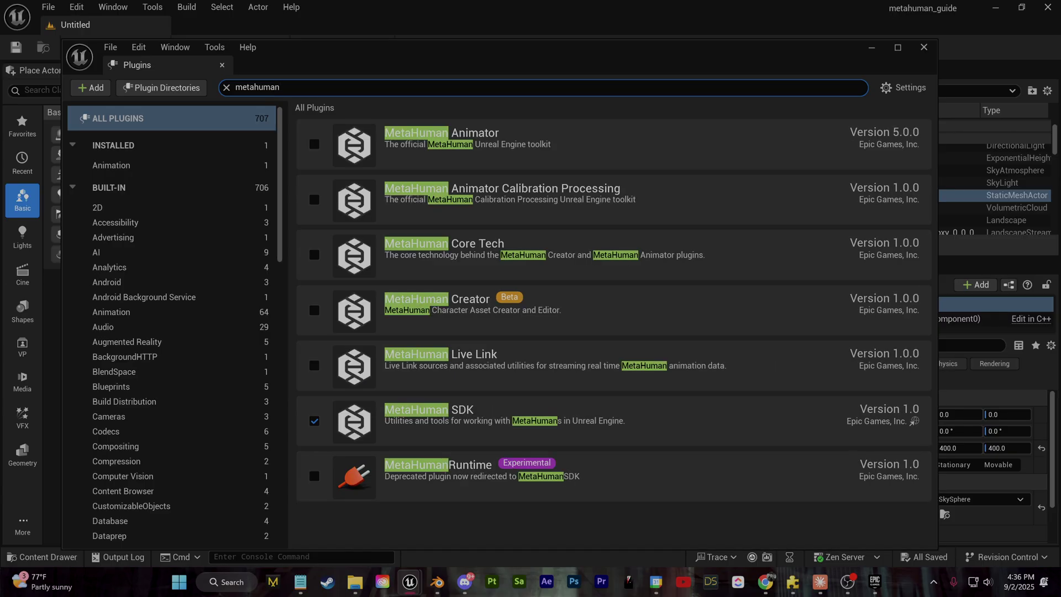
click(313, 477)
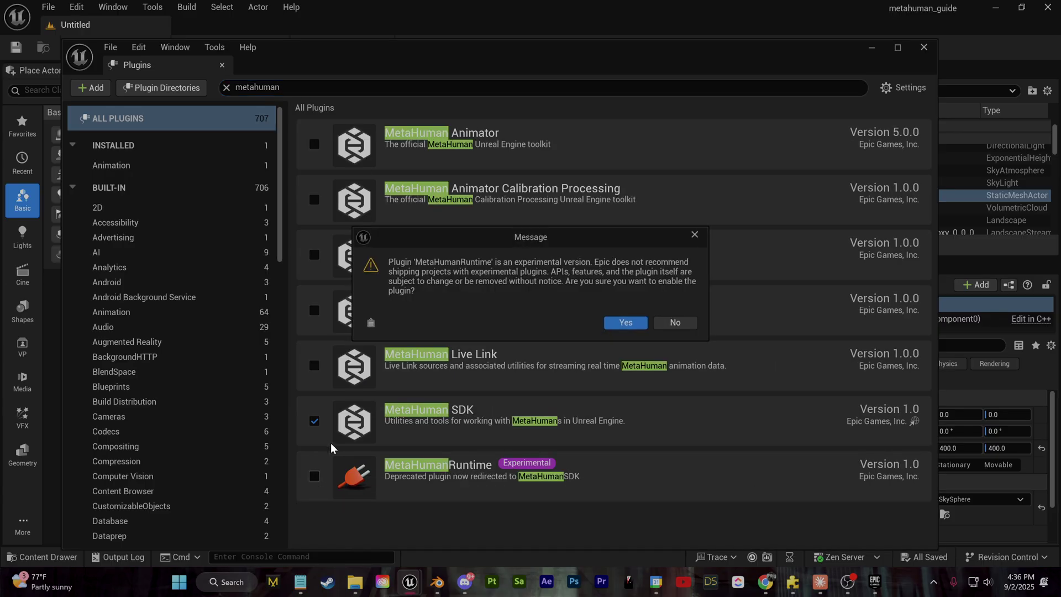
click(631, 324)
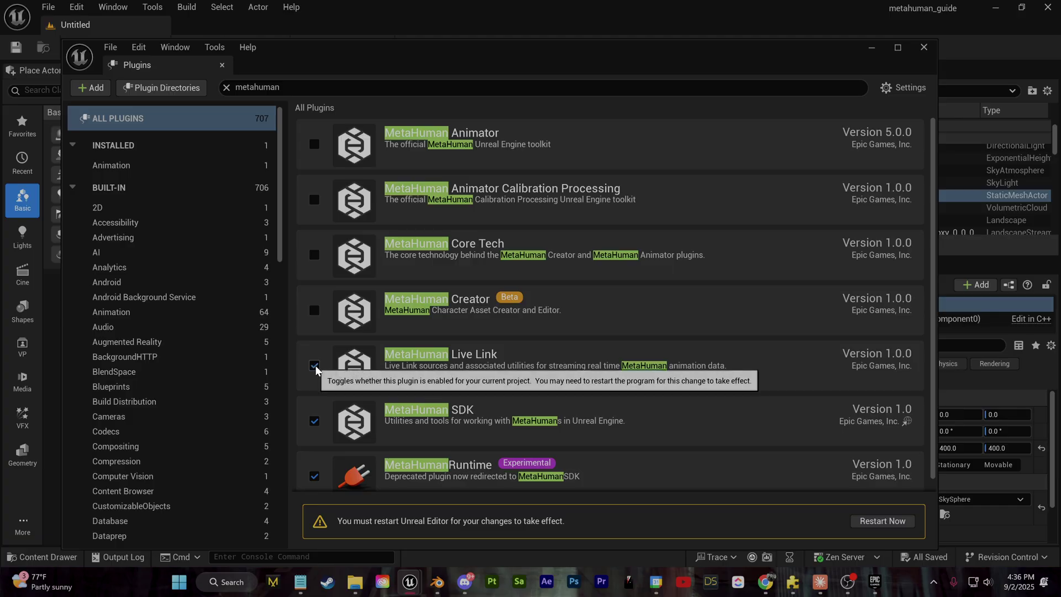
click(314, 310)
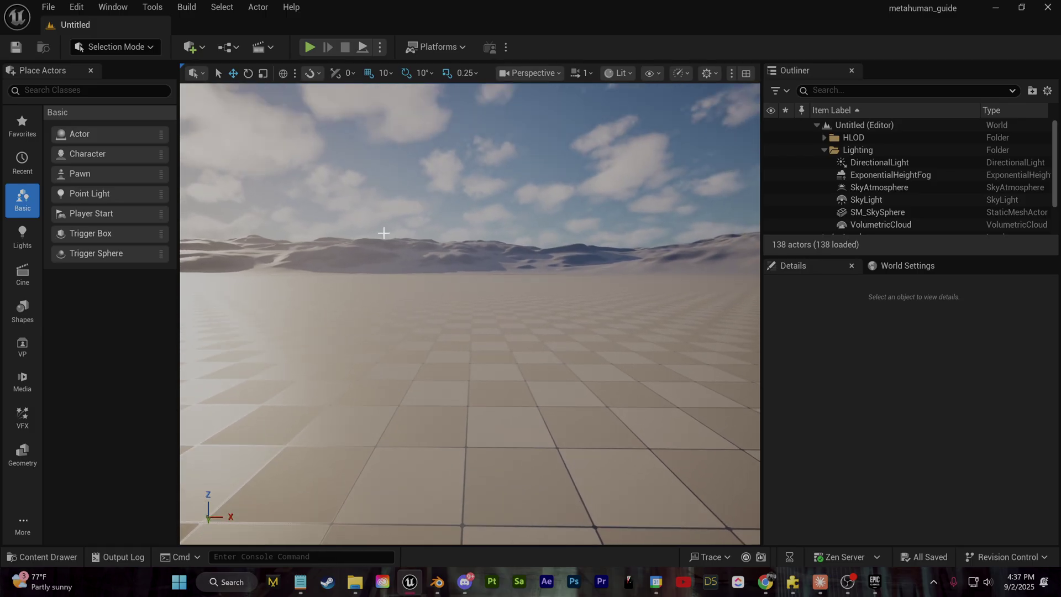
Create a MetaHuman character named GUY in the Content folder and enable the missing project settings
click(43, 555)
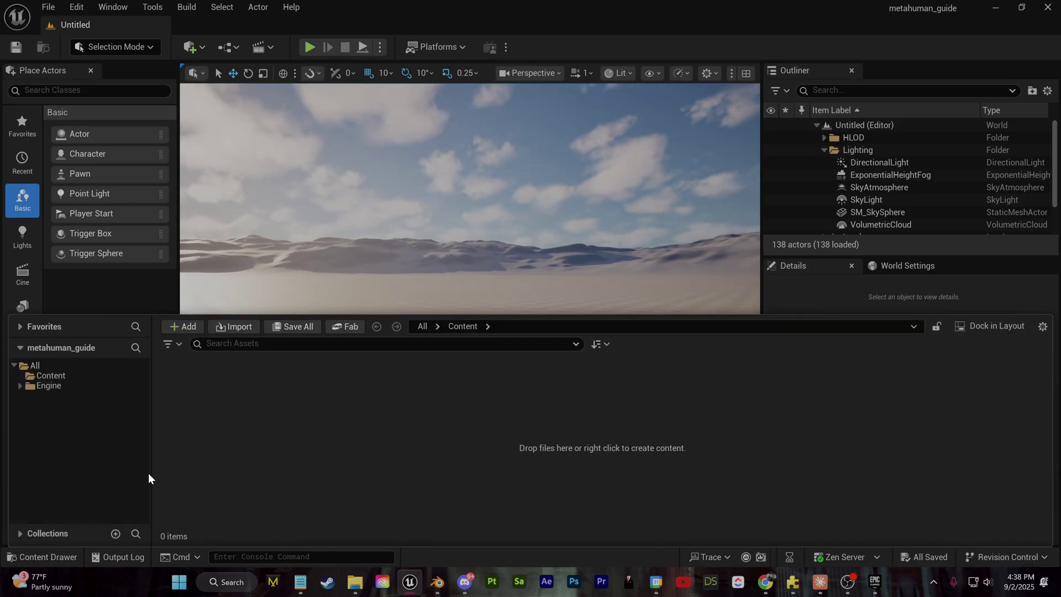
right_click(341, 441)
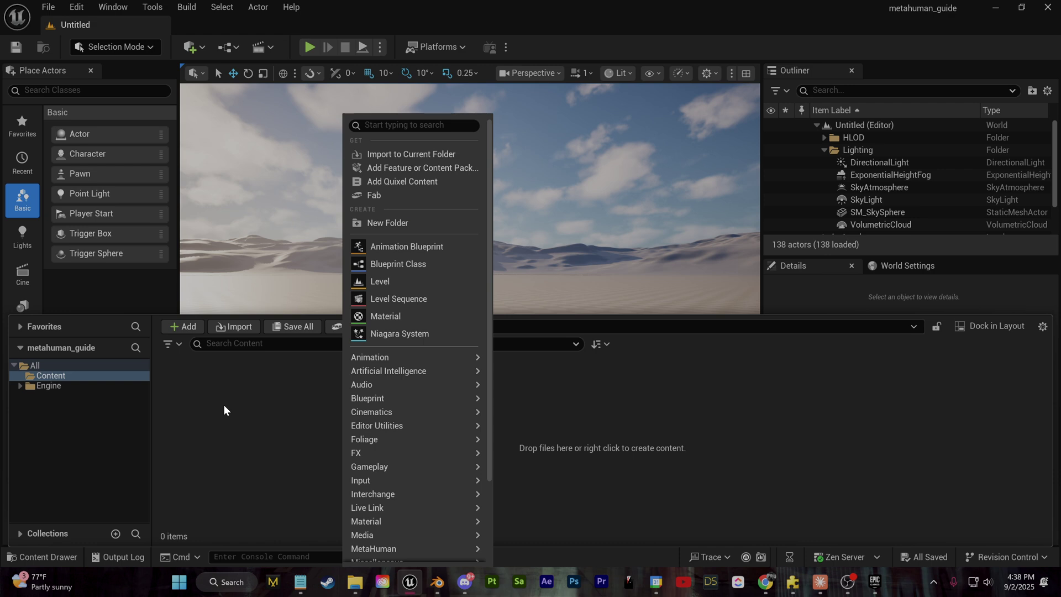
text(metahuman)
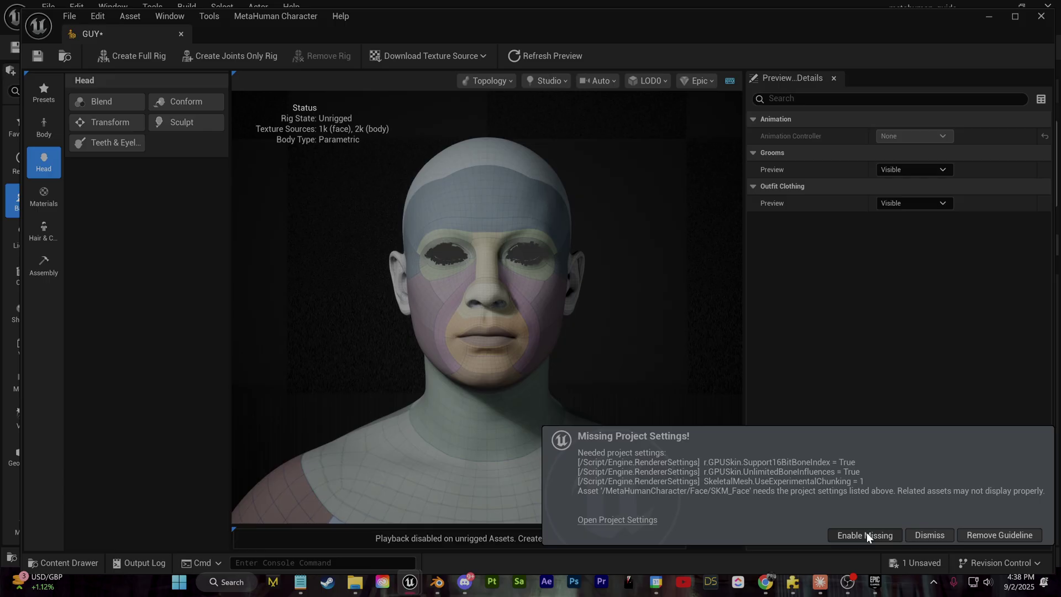
click(866, 532)
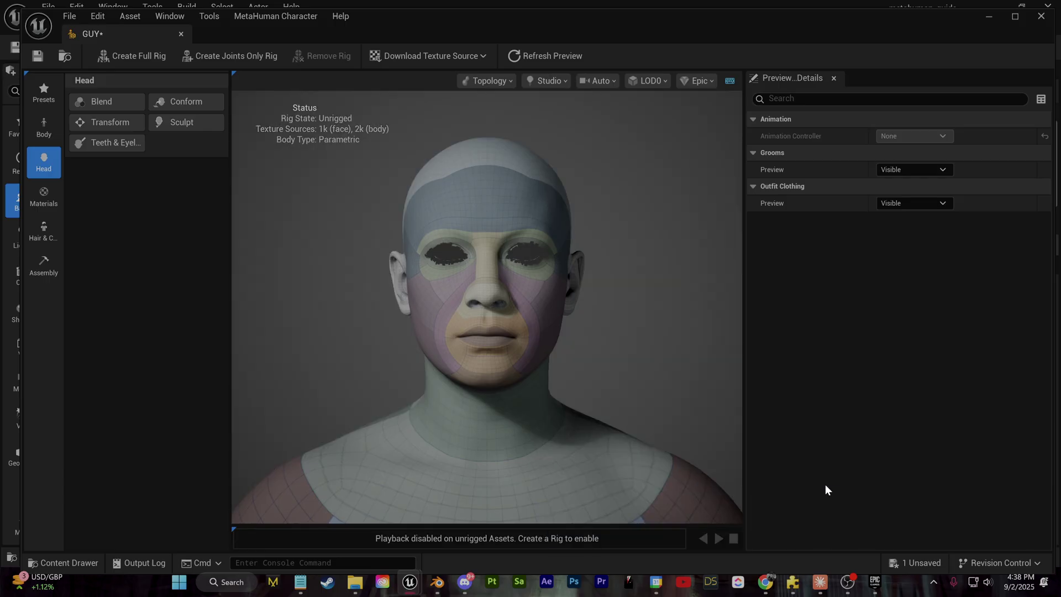
Apply the Bruce preset to the new MetaHuman character
click(45, 101)
drag(225, 145, 221, 183)
double_click(105, 258)
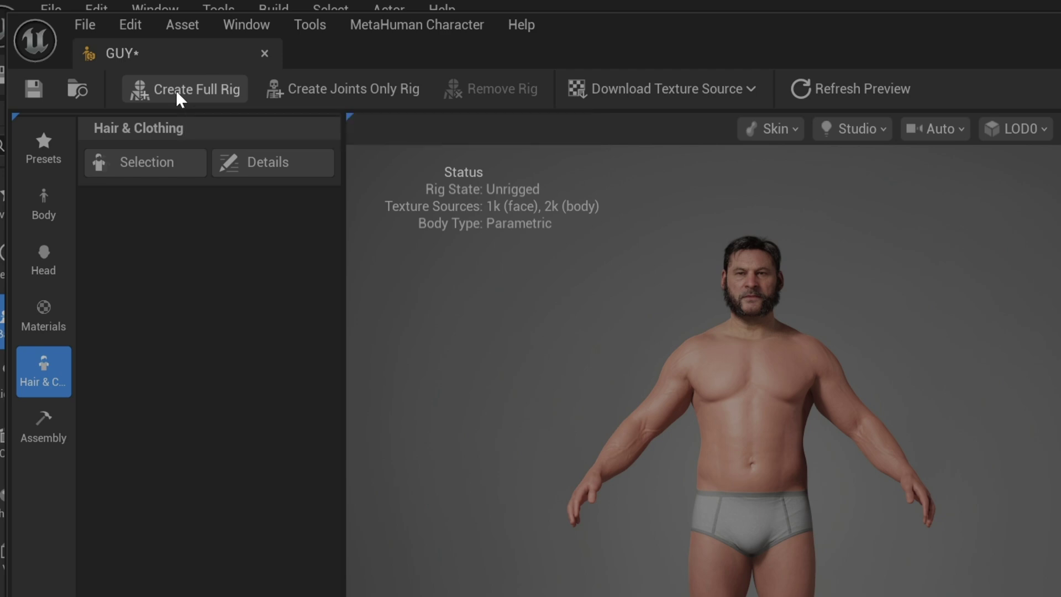
Create a full rig for the character and download its 4k resolution textures
click(179, 99)
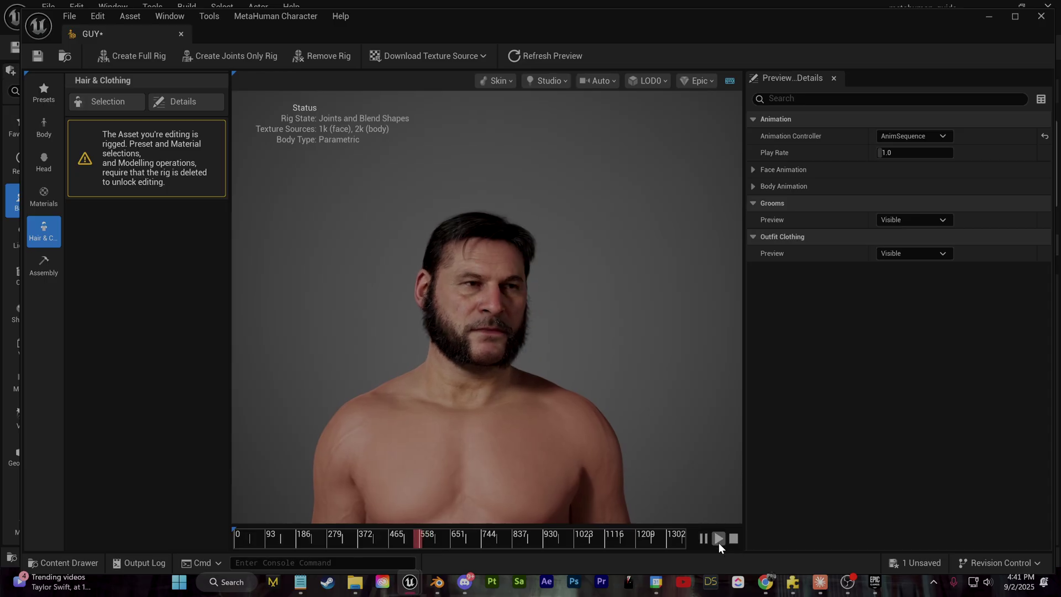
click(705, 539)
click(482, 55)
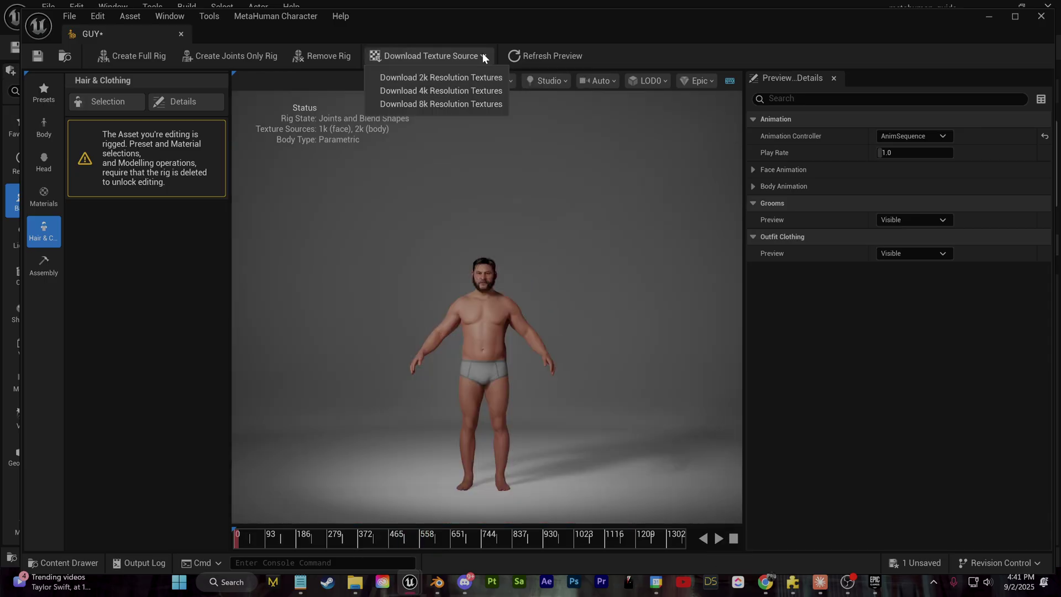
click(435, 90)
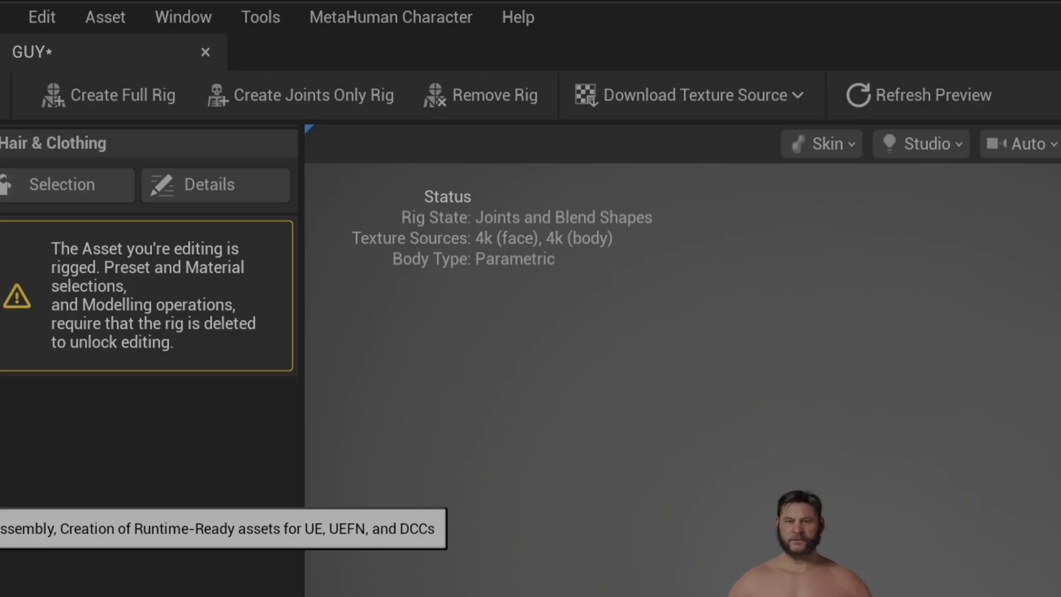
Export the character's face and body as separate skeletal meshes
click(408, 34)
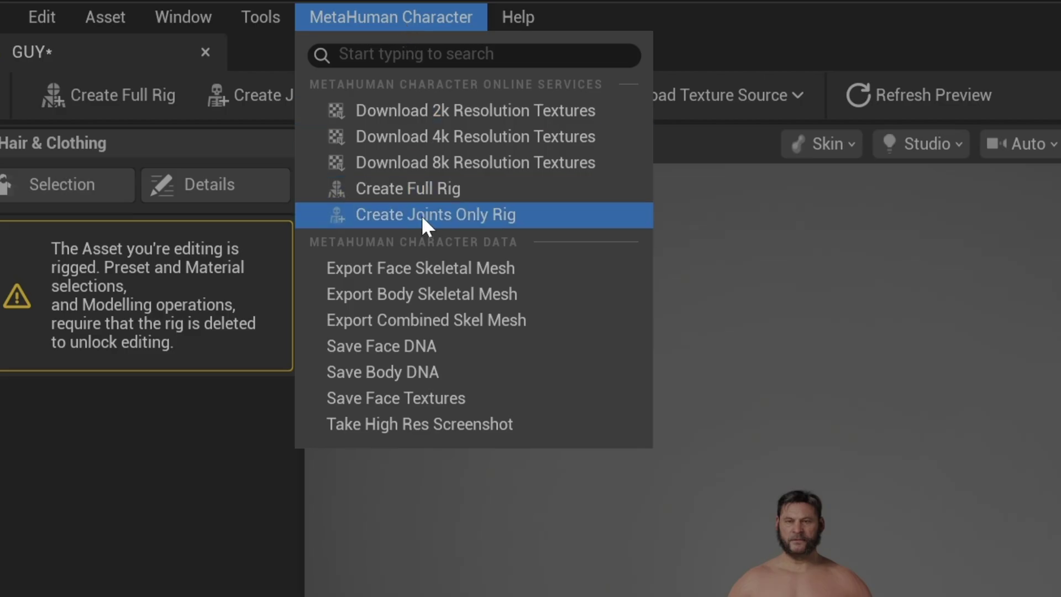
click(388, 270)
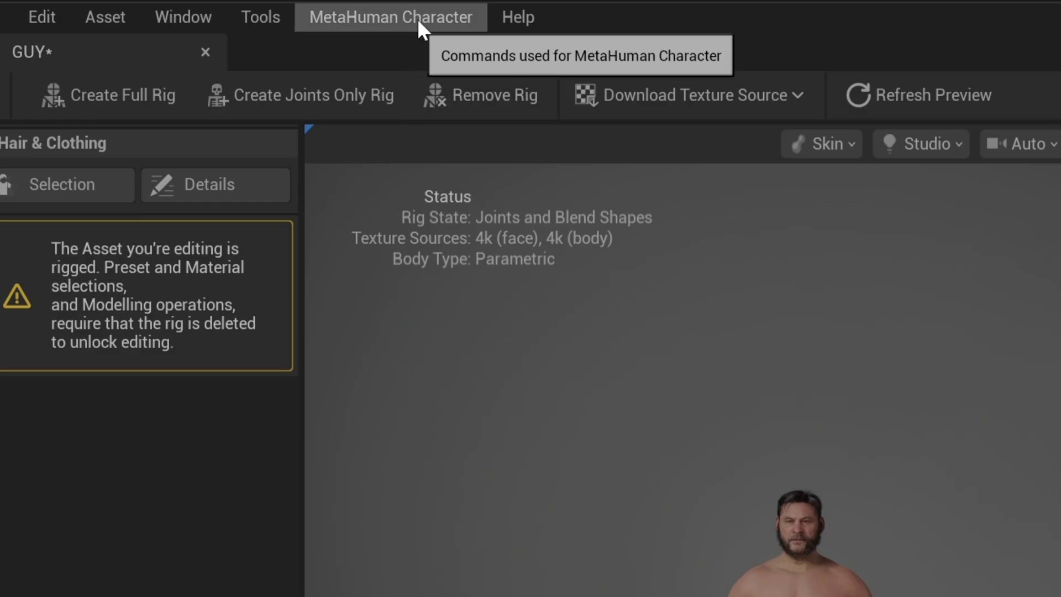
click(416, 25)
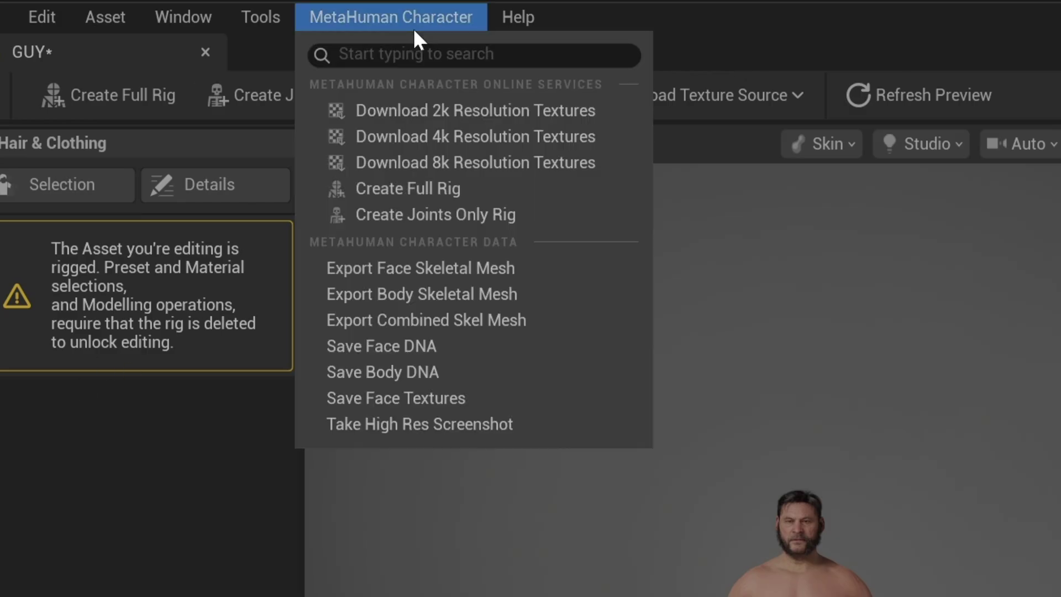
click(432, 294)
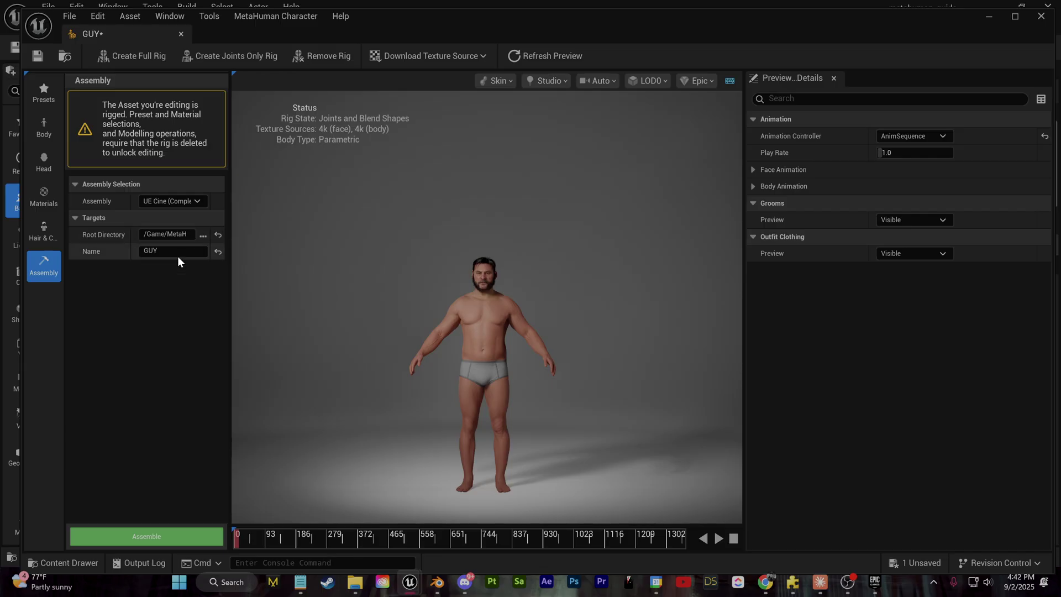
Assemble the MetaHuman GUY for UE Cine and save the character asset
click(150, 541)
click(71, 16)
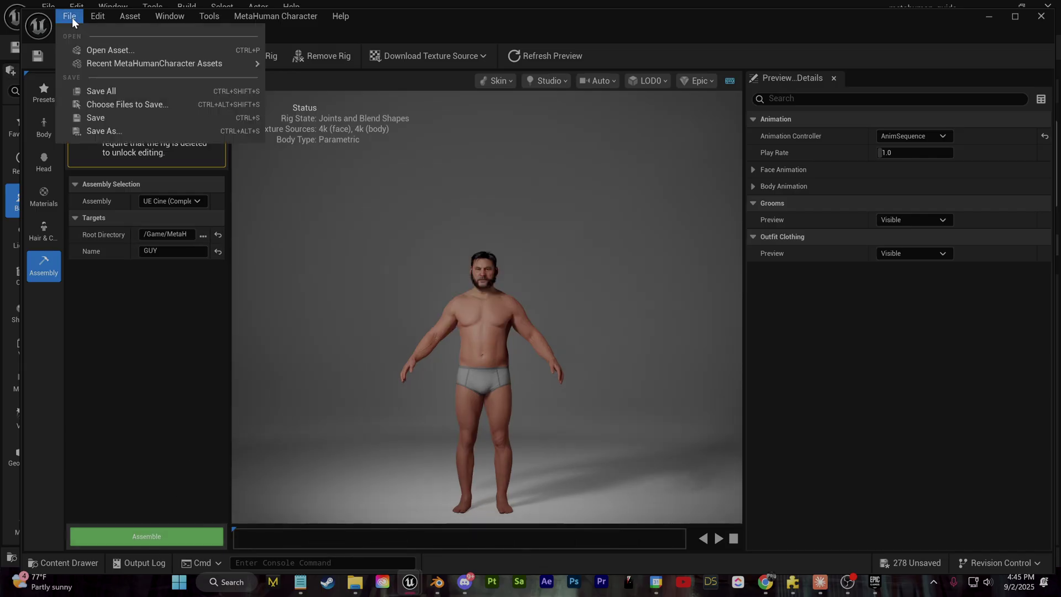
click(93, 117)
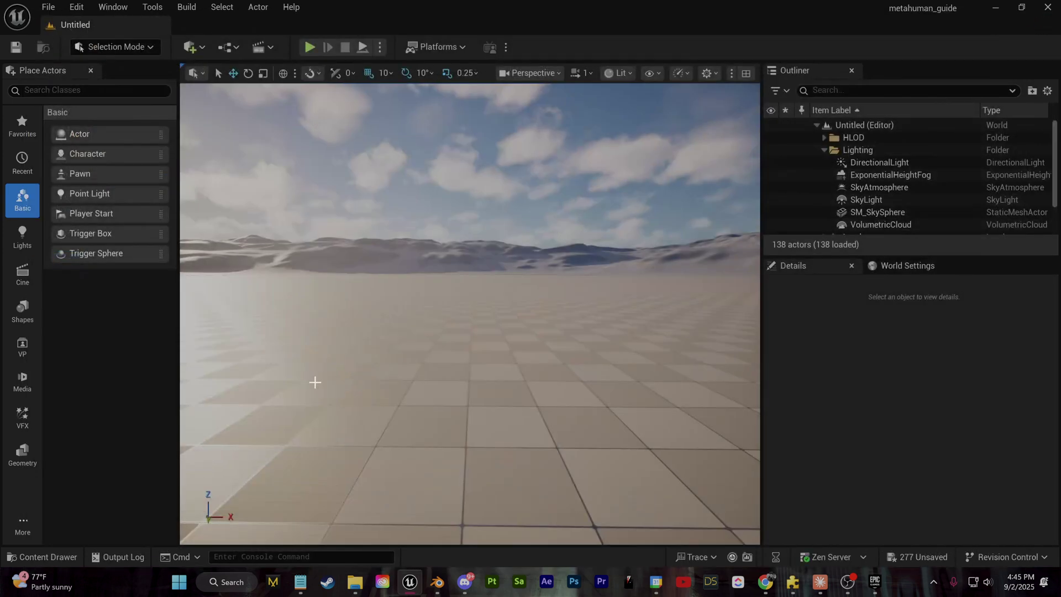
Export the GUY_ExportedBody skeletal mesh from the Content folder to a file
click(44, 557)
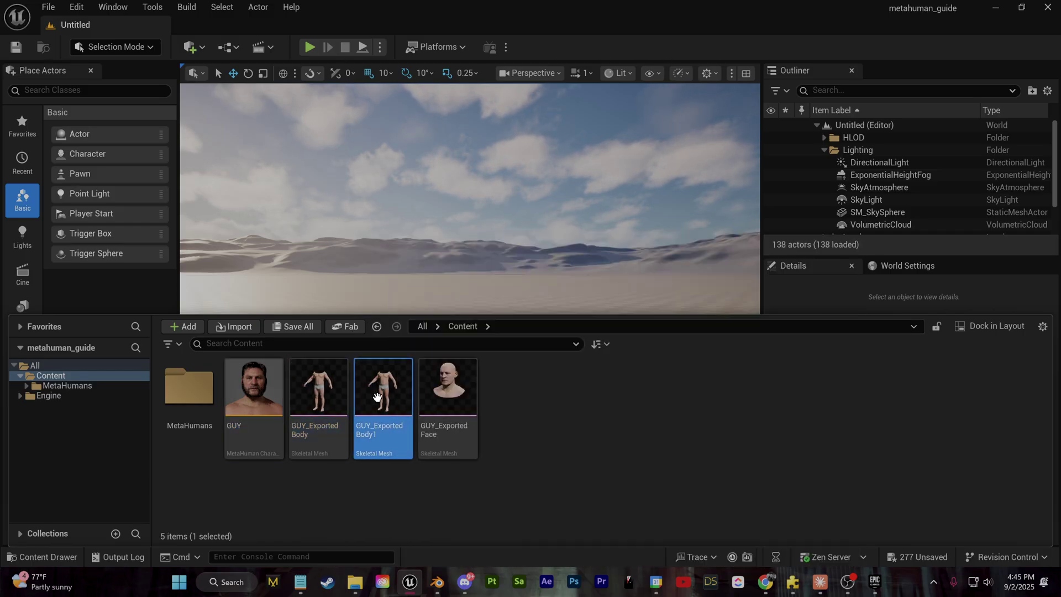
right_click(322, 395)
mouse_move(429, 395)
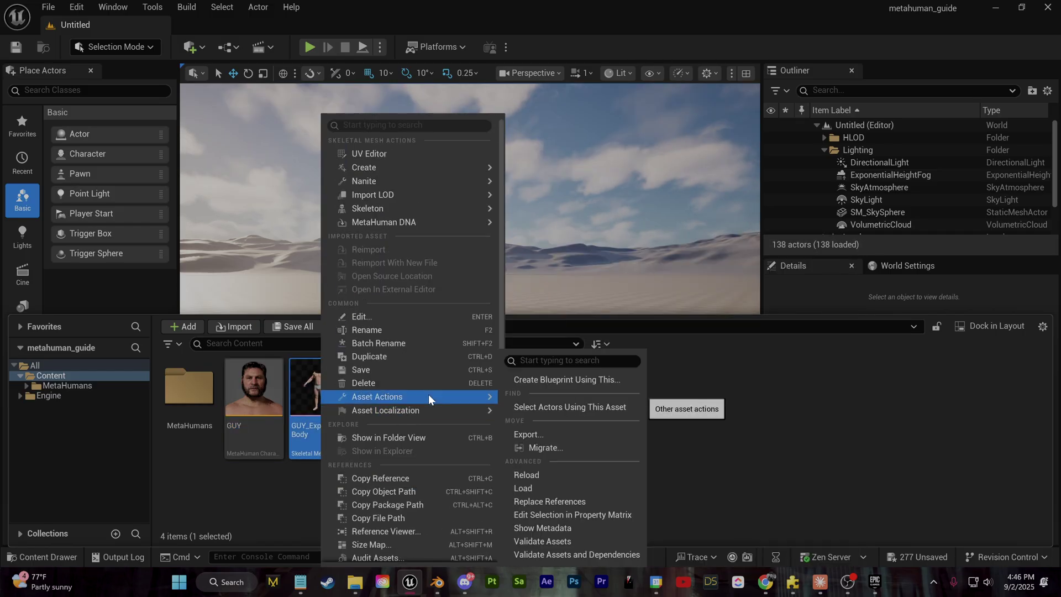
click(548, 434)
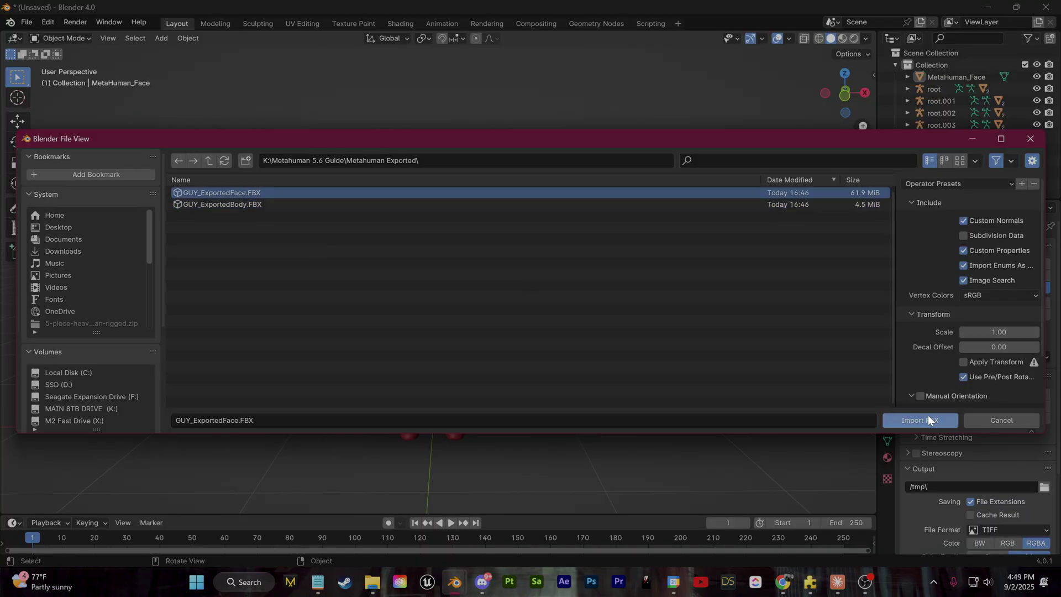
In Blender, import GUY_ExportedFace.FBX and delete the old MetaHuman_Face object
click(927, 416)
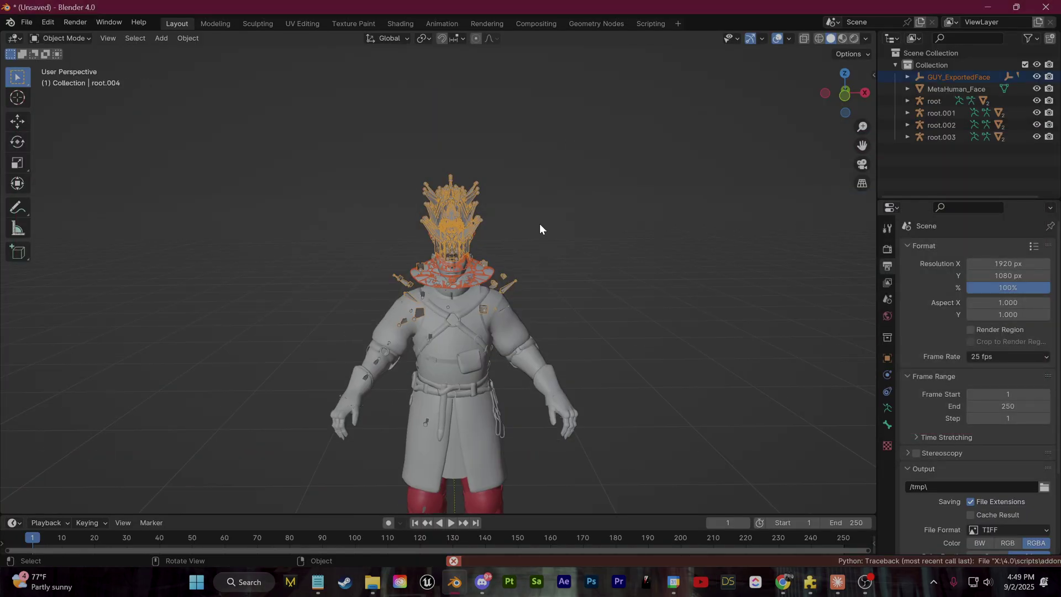
scroll(461, 272, up, 2)
key(Delete)
right_click(962, 78)
click(951, 111)
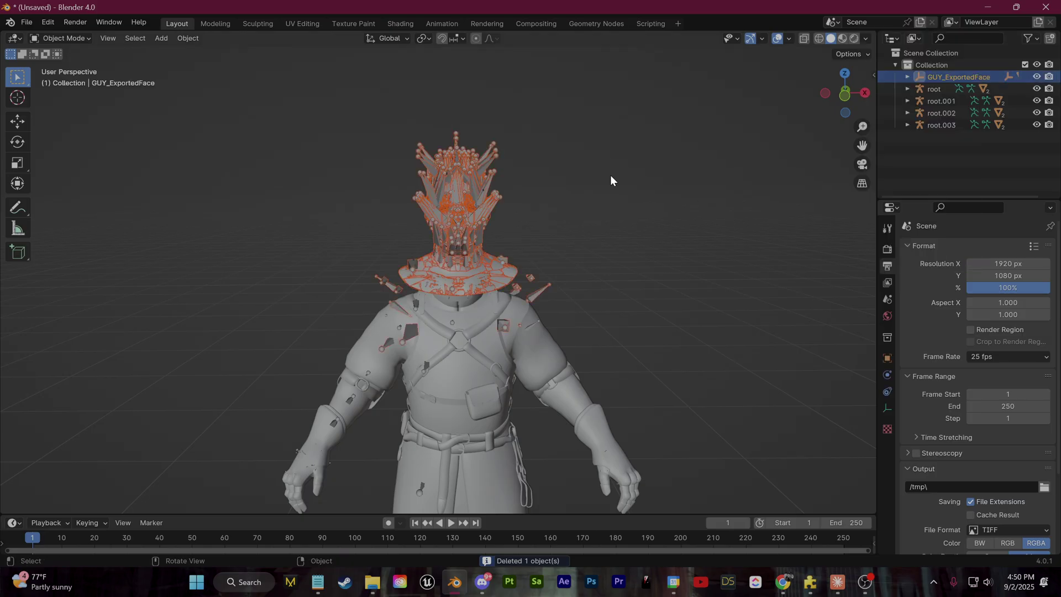
Hide the root.004 armature inside the imported GUY_ExportedFace hierarchy
click(601, 223)
middle_drag(601, 223, 744, 242)
click(907, 77)
click(1037, 101)
Move the imported GUY_ExportedFace along the Z axis to fit the head onto the clothed body's neck
key(g)
key(z)
key(g)
key(z)
click(637, 259)
key(g)
key(z)
click(761, 287)
click(762, 294)
middle_drag(763, 293, 658, 244)
click(615, 244)
click(615, 243)
Delete the lower-detail face meshes GUY_ExportedFace_LOD1 through GUY_ExportedFace_LOD7, keeping only LOD0
scroll(972, 154, down, 2)
drag(877, 141, 646, 136)
click(774, 100)
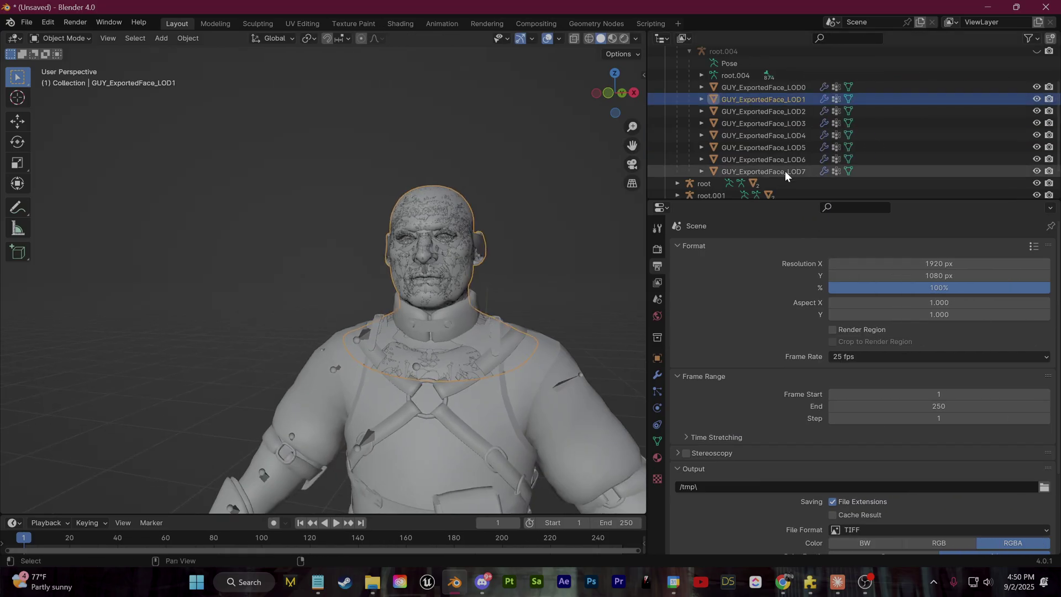
shift+click(785, 172)
key(Delete)
click(464, 244)
middle_drag(566, 230, 519, 297)
click(533, 244)
scroll(449, 294, down, 4)
scroll(520, 298, up, 3)
scroll(433, 295, down, 7)
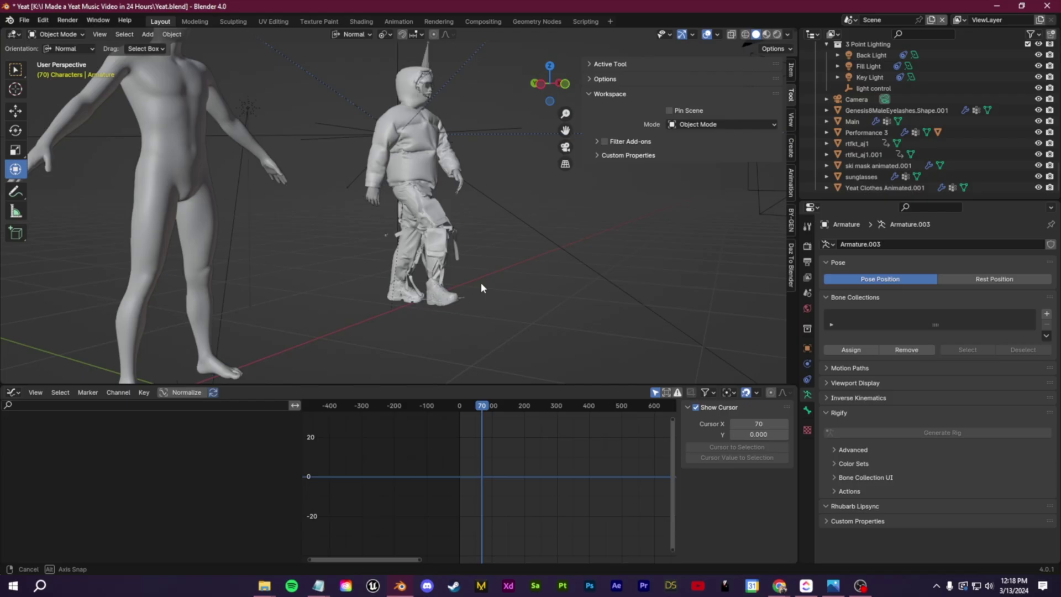
Scrub back through the timeline to review the clothed character's animation from the front
middle_drag(481, 283, 435, 287)
scroll(435, 288, up, 5)
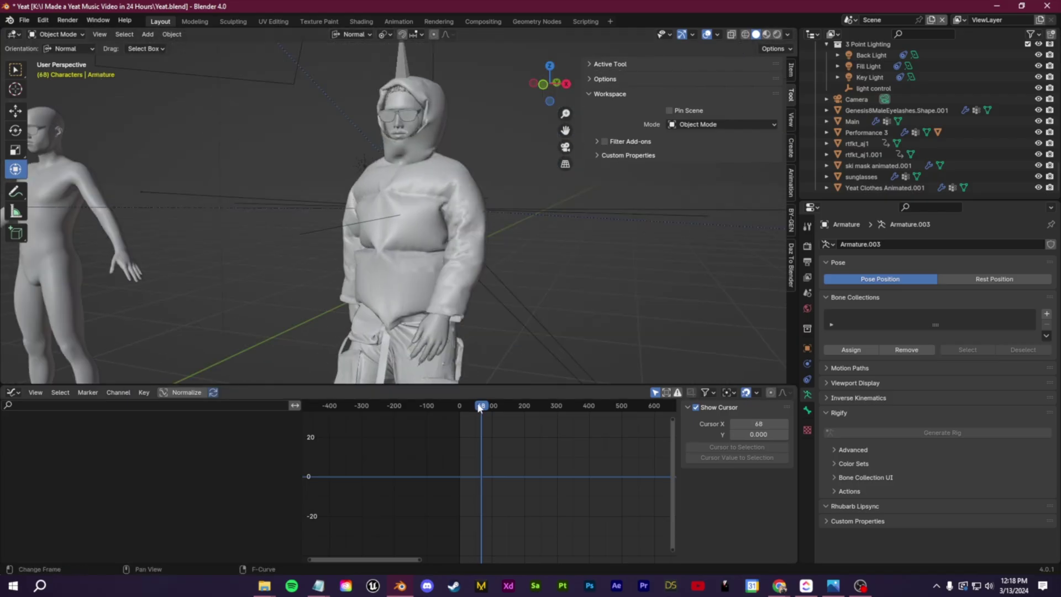
drag(481, 408, 468, 408)
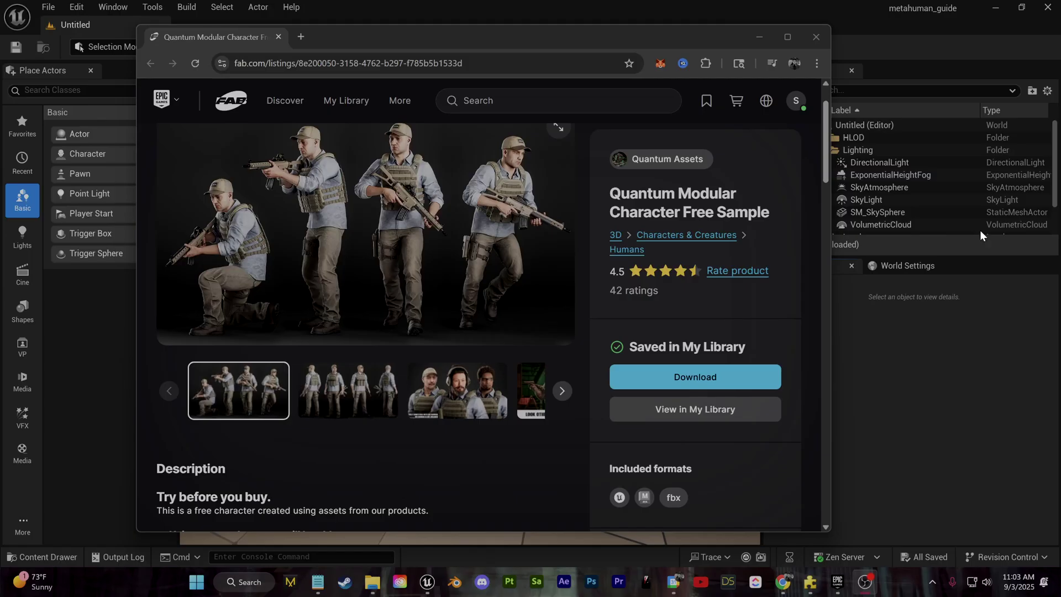
Switch to the Fab listing for Quantum Modular Character Free Sample and examine its preview image of the three character heads
scroll(679, 324, down, 1)
scroll(538, 353, up, 3)
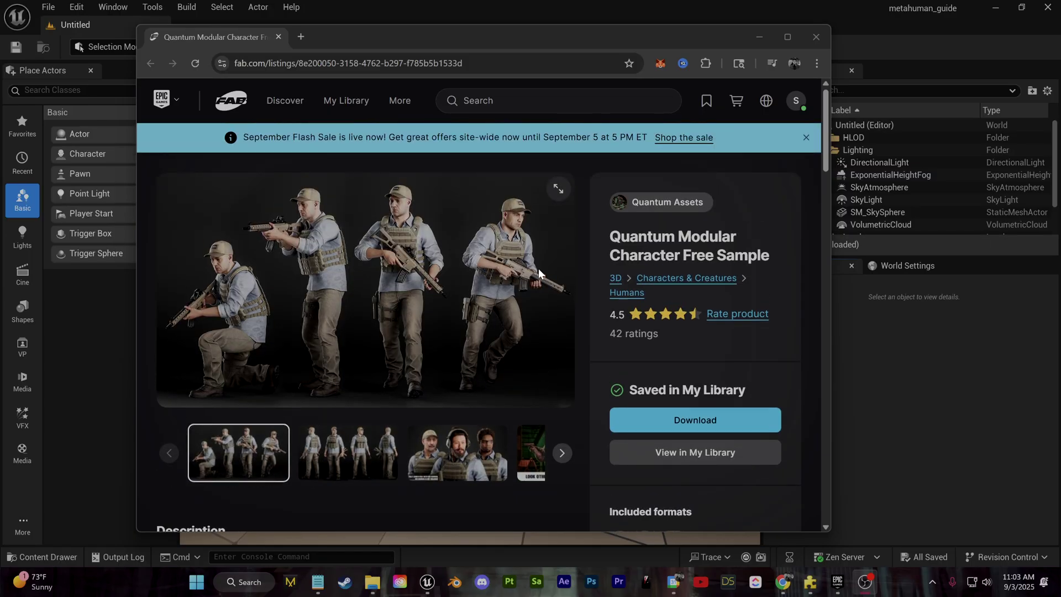
scroll(537, 271, down, 1)
click(500, 387)
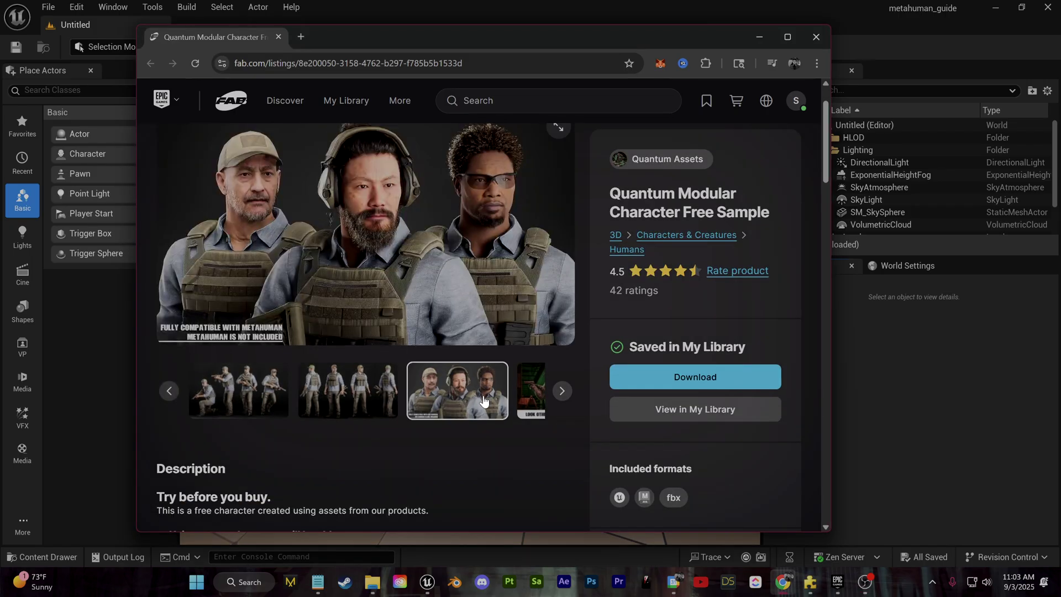
scroll(326, 362, up, 1)
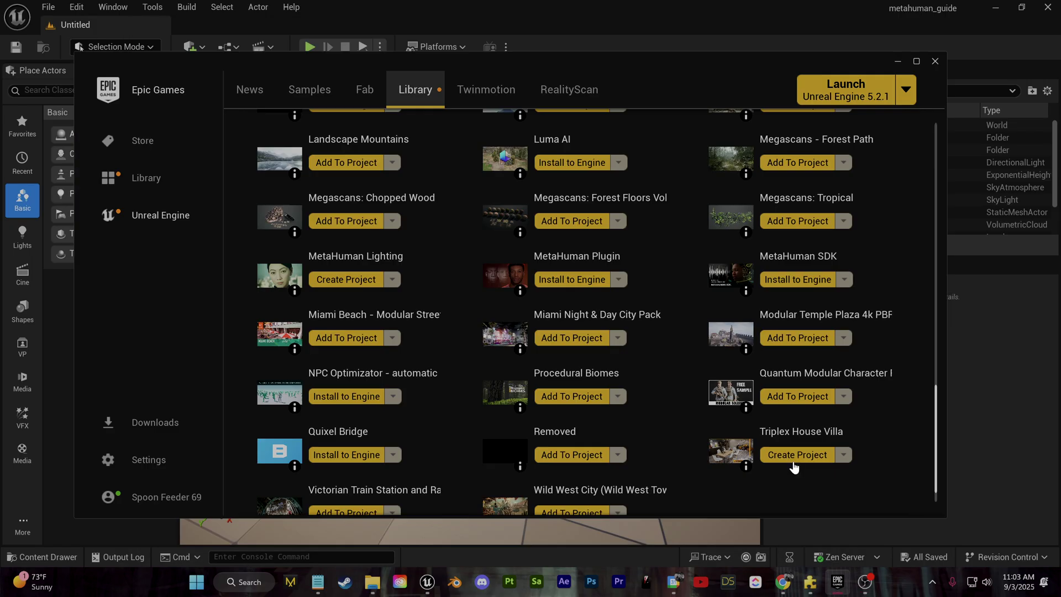
In the Epic Games launcher, add the Quantum Modular Character asset to the metahuman_guide project, and open its QuantumCharacter folder in Unreal Engine
click(812, 405)
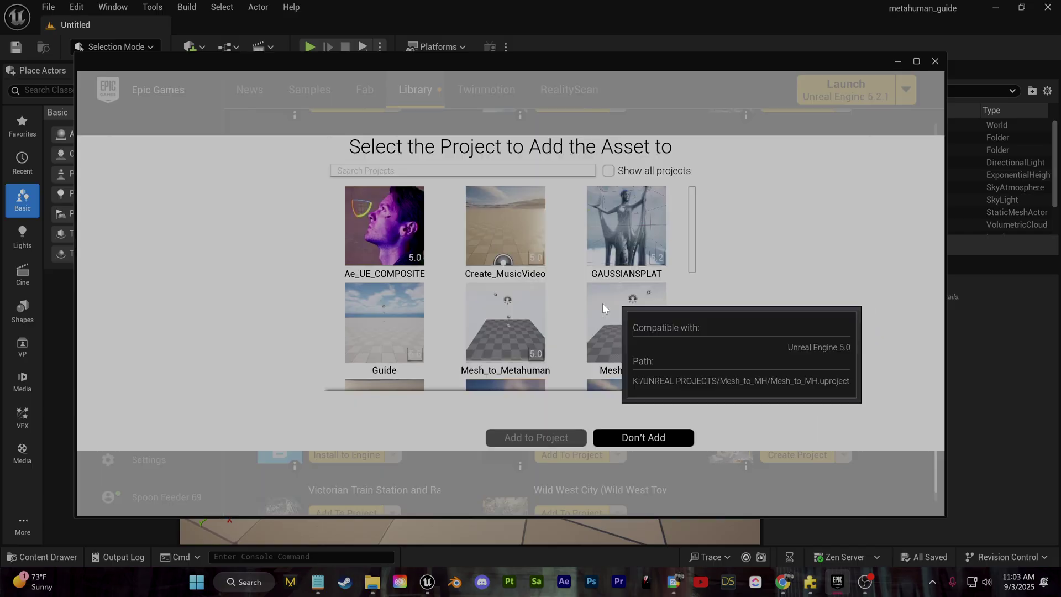
scroll(553, 331, down, 2)
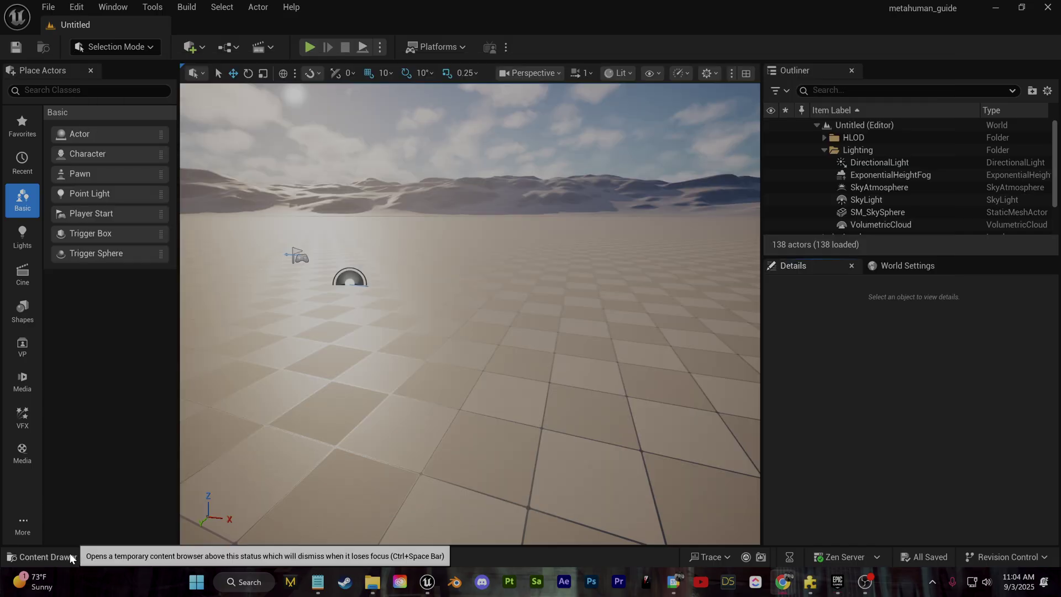
click(61, 555)
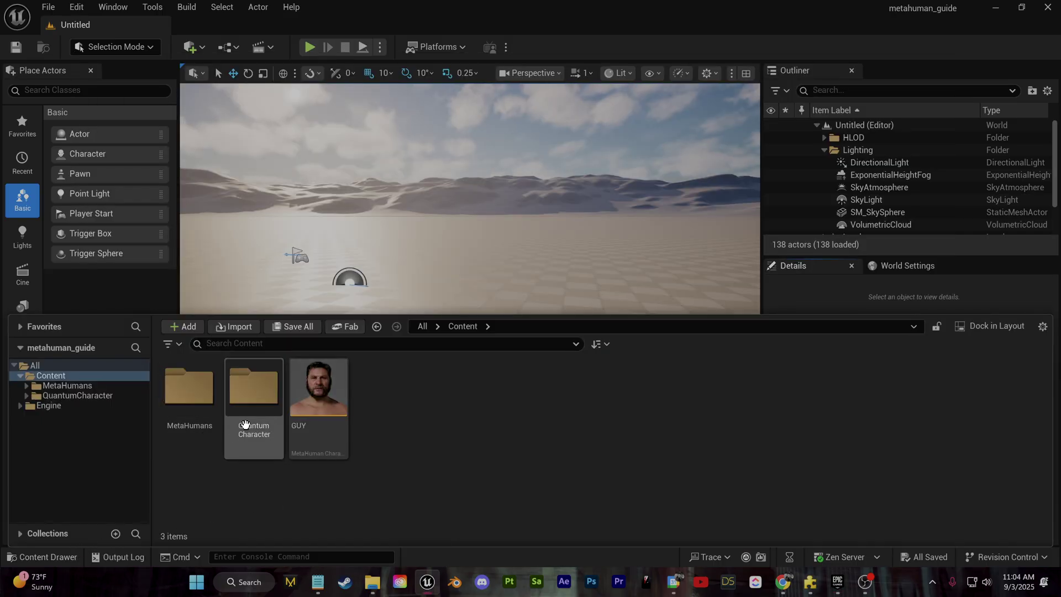
double_click(250, 441)
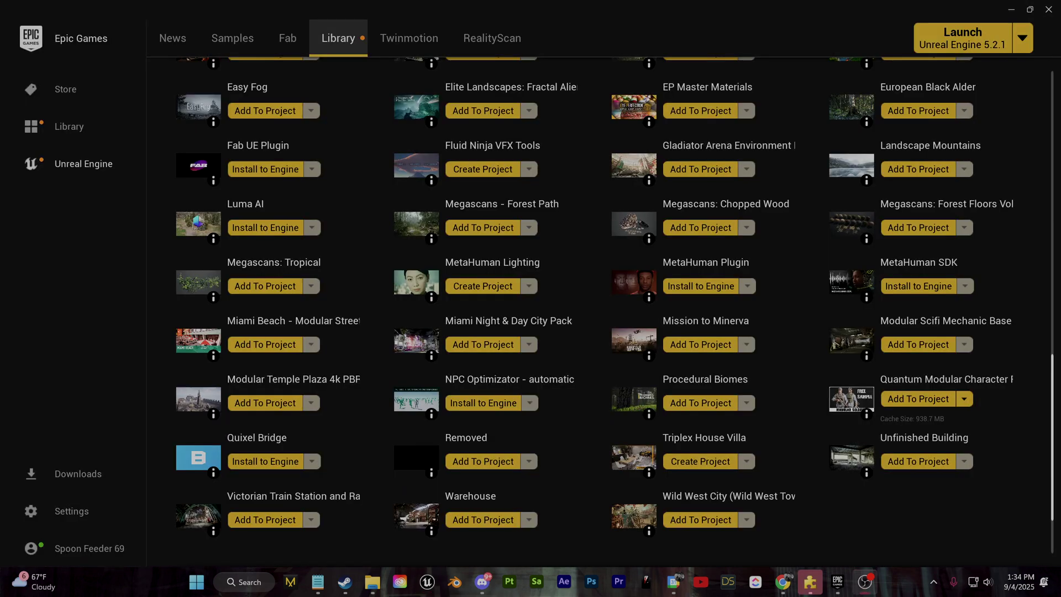
In the Epic Games launcher, open the Fab marketplace and browse its offered assets
scroll(367, 145, up, 1)
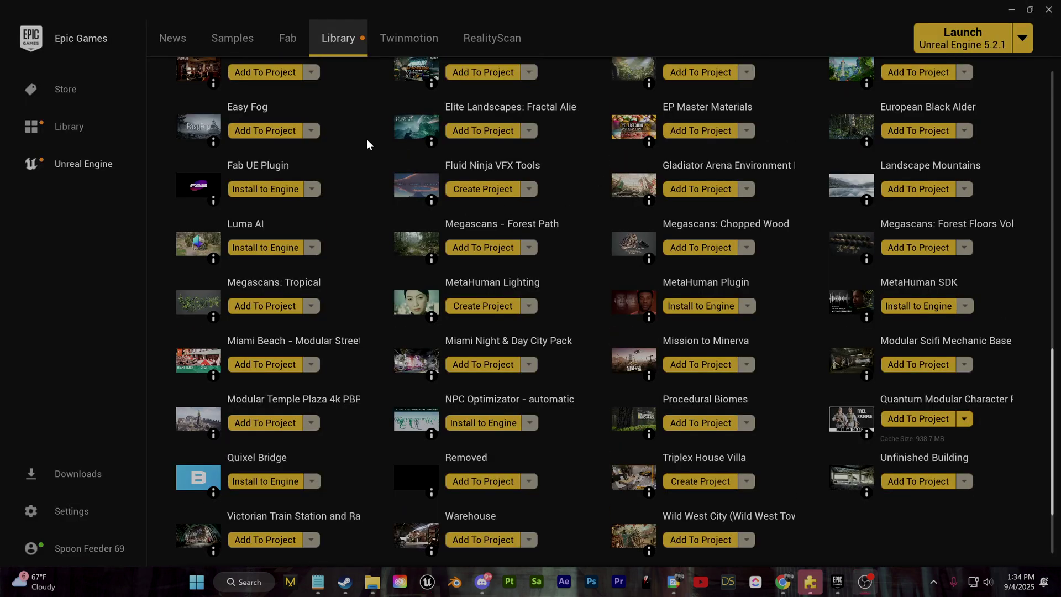
click(286, 40)
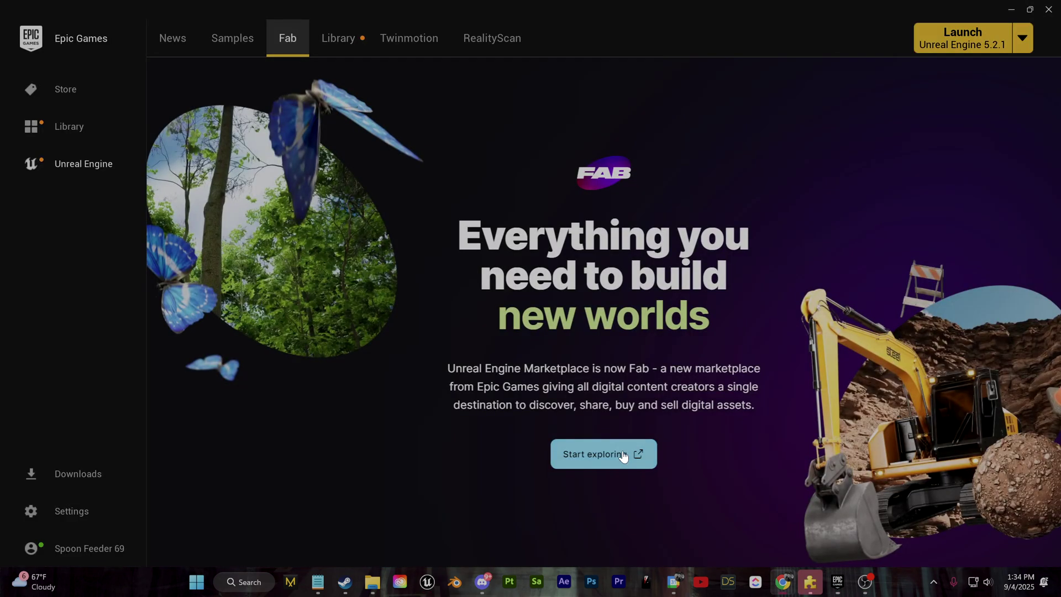
click(623, 455)
scroll(535, 371, down, 8)
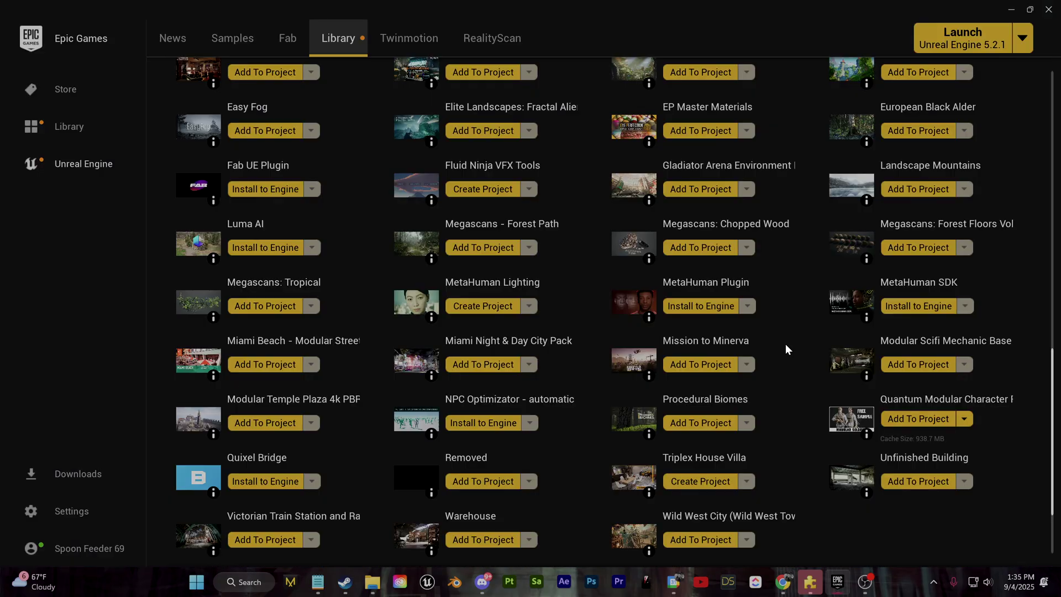
Add Modular Scifi Mechanic Base from the launcher library to the metahuman_guide project
click(930, 367)
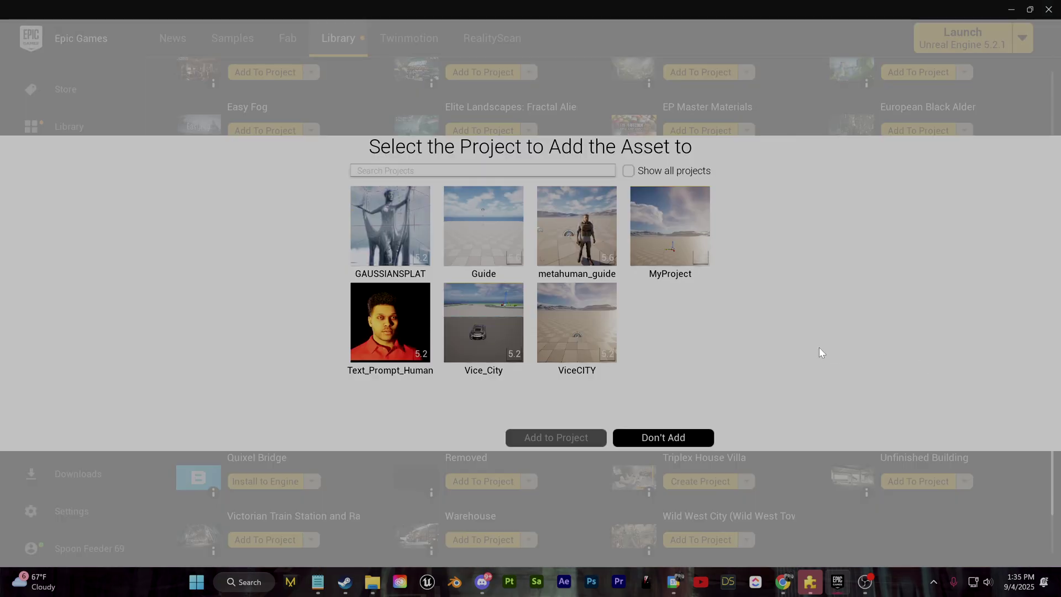
click(561, 201)
click(558, 437)
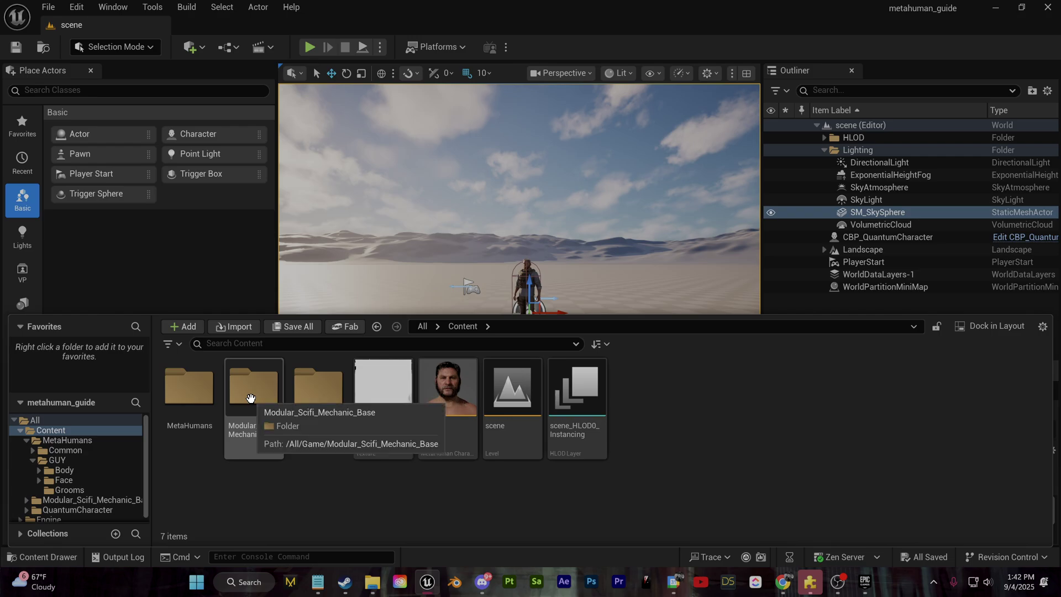
In Unreal Engine, load the Map level from the Map folder of Modular_Scifi_Mechanic_Base
double_click(251, 399)
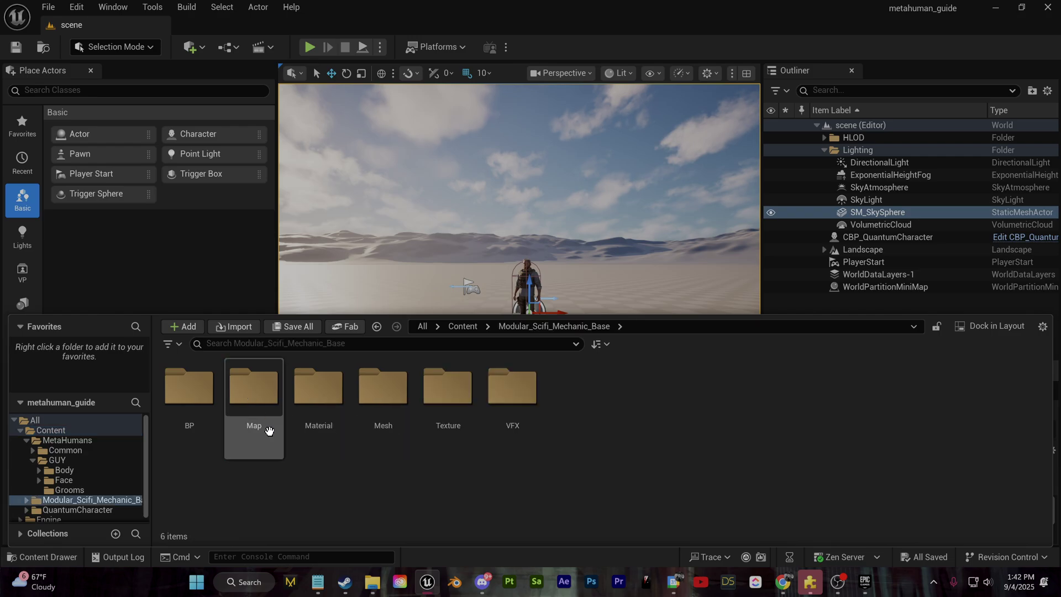
double_click(268, 412)
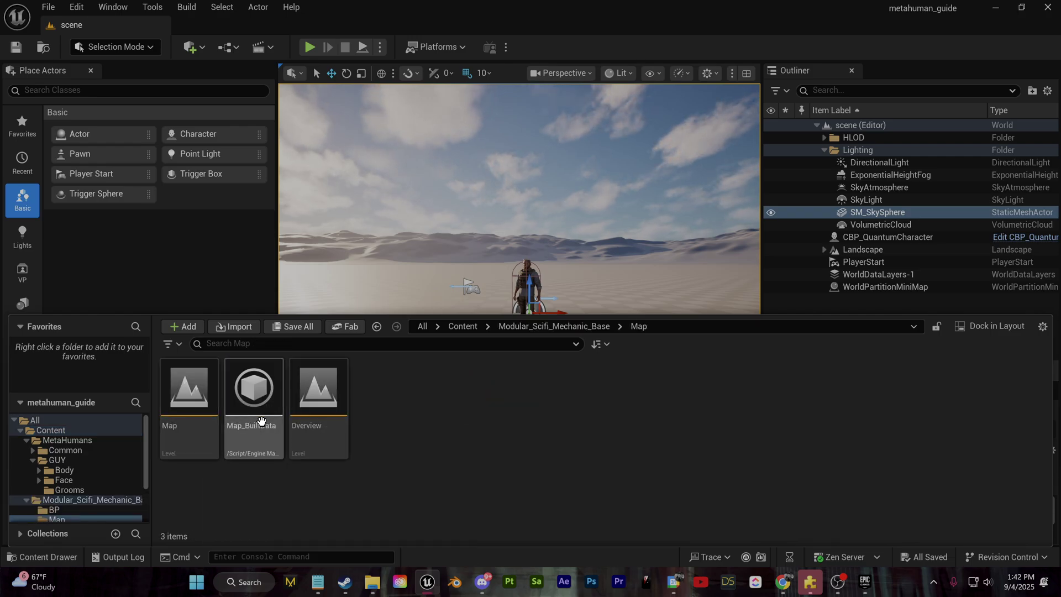
double_click(203, 430)
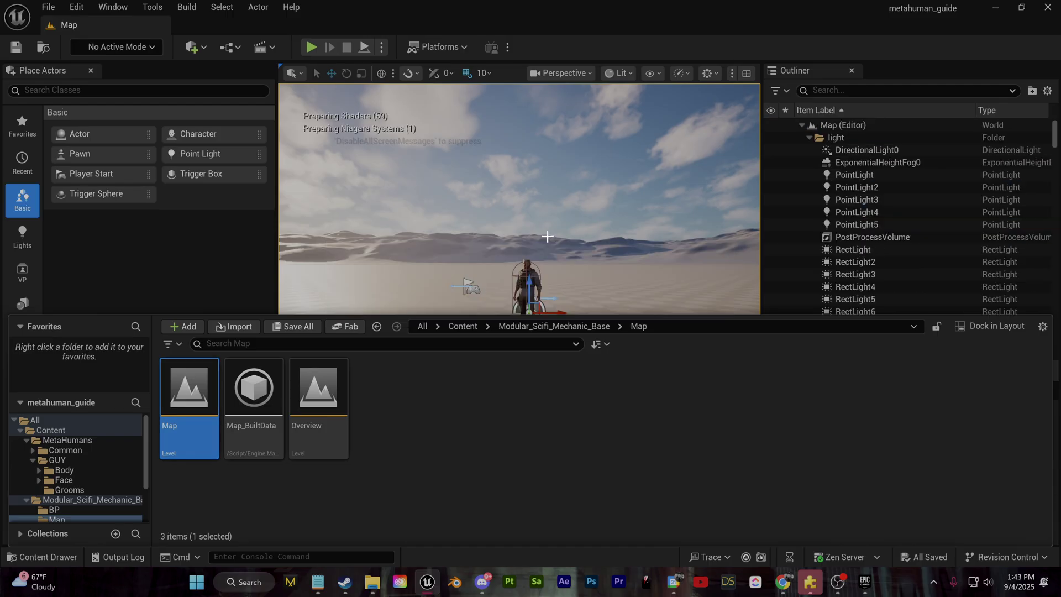
right_drag(542, 244, 735, 288)
key(w)
right_drag(613, 301, 597, 301)
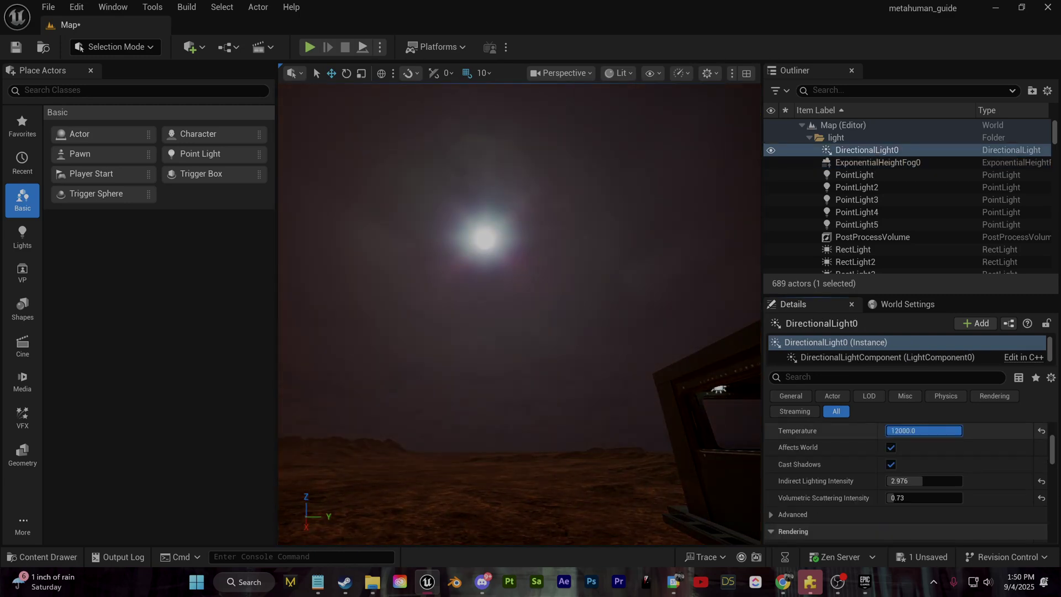
Set DirectionalLight0's temperature to 1700 and raise its volumetric scattering intensity
text(1700)
key(Return)
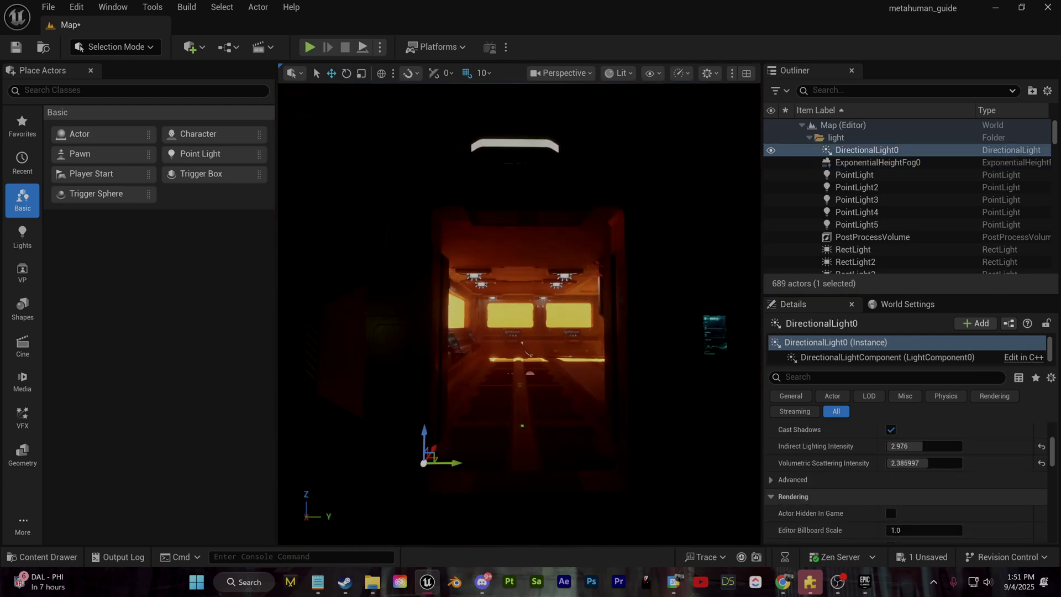
drag(890, 446, 915, 446)
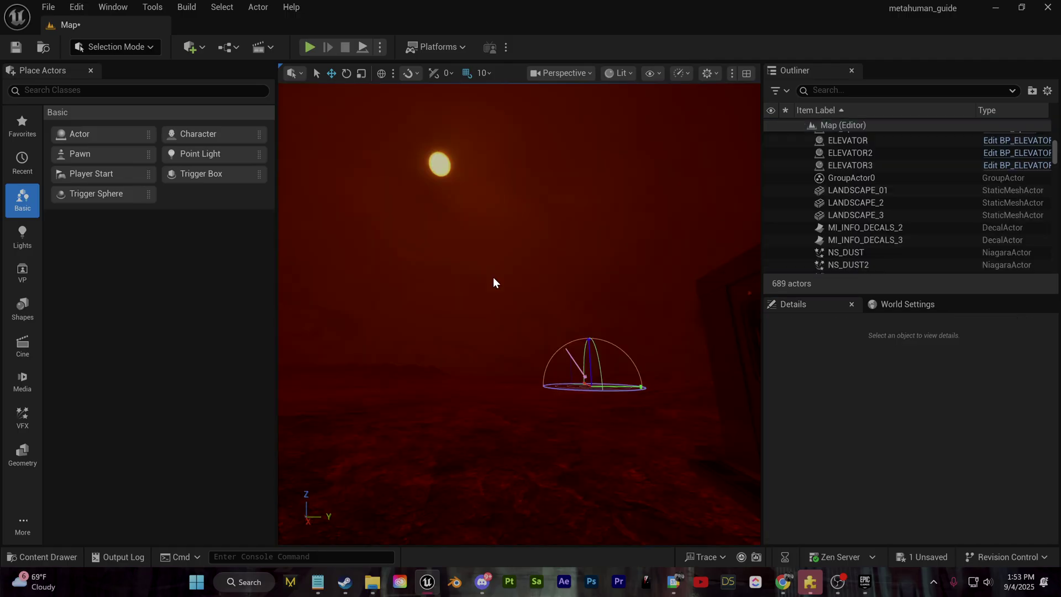
Rotate the sun's directional light so it lights the base's interior through the windows
key(ctrl+l)
key(ctrl+l)
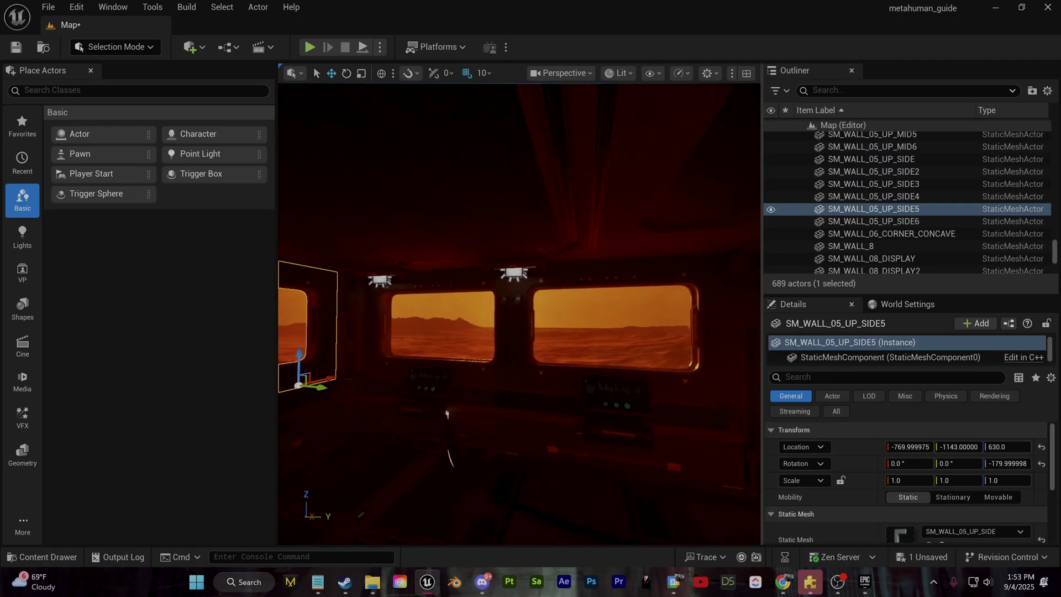
right_drag(529, 327, 487, 327)
key(ctrl+l)
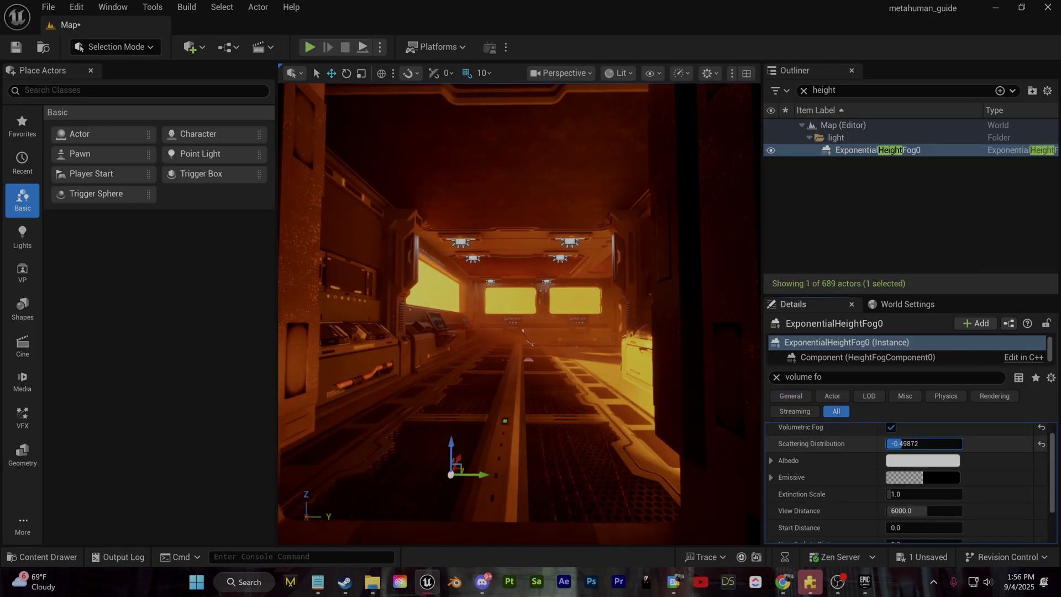
Raise the volumetric fog's scattering distribution on ExponentialHeightFog0 and readjust the sun's direction beside the character
drag(906, 444, 935, 444)
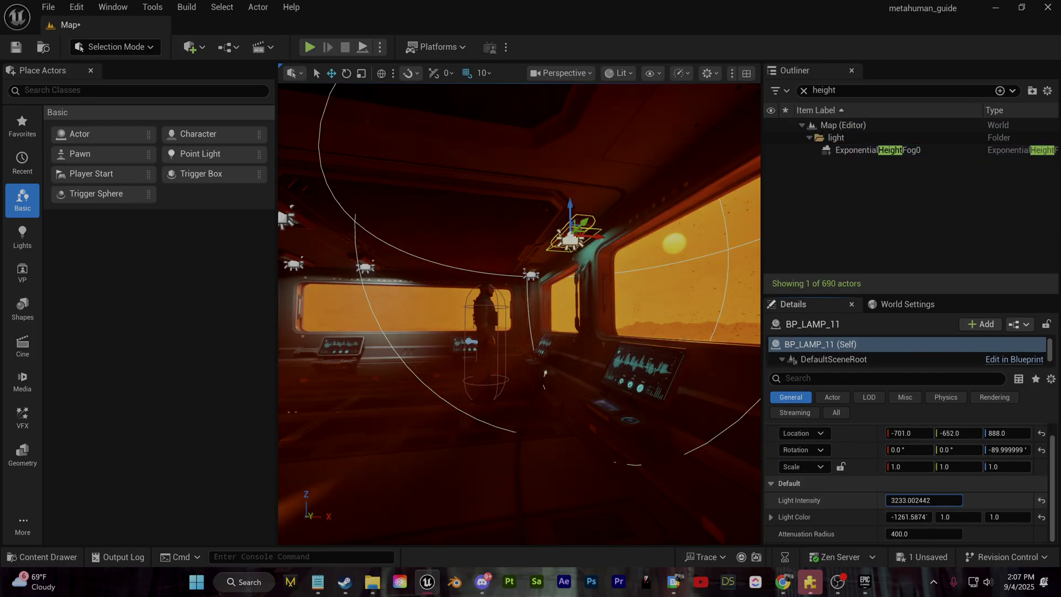
click(670, 373)
key(ctrl+l)
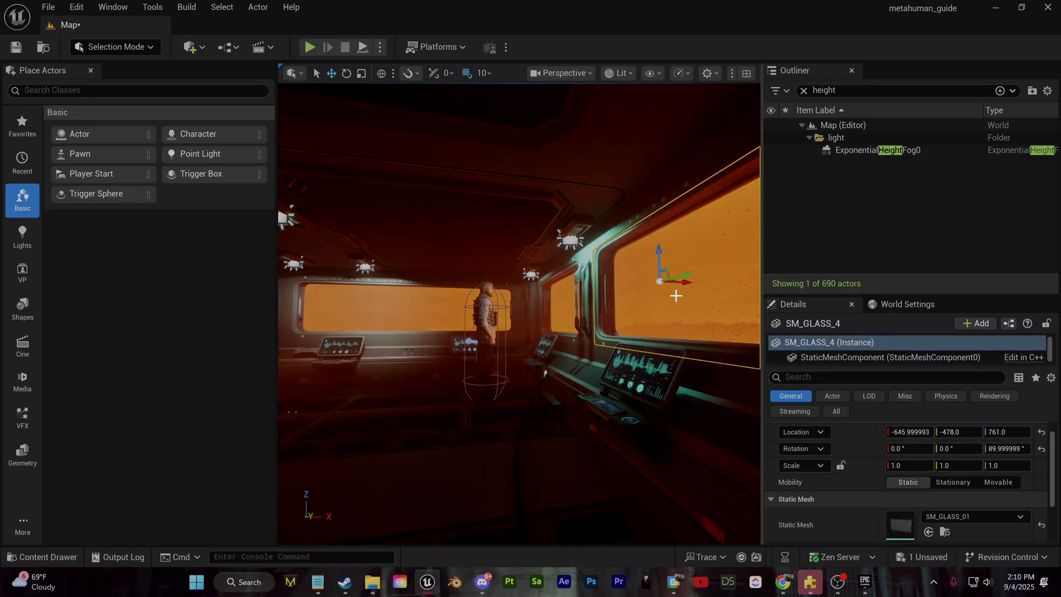
click(470, 346)
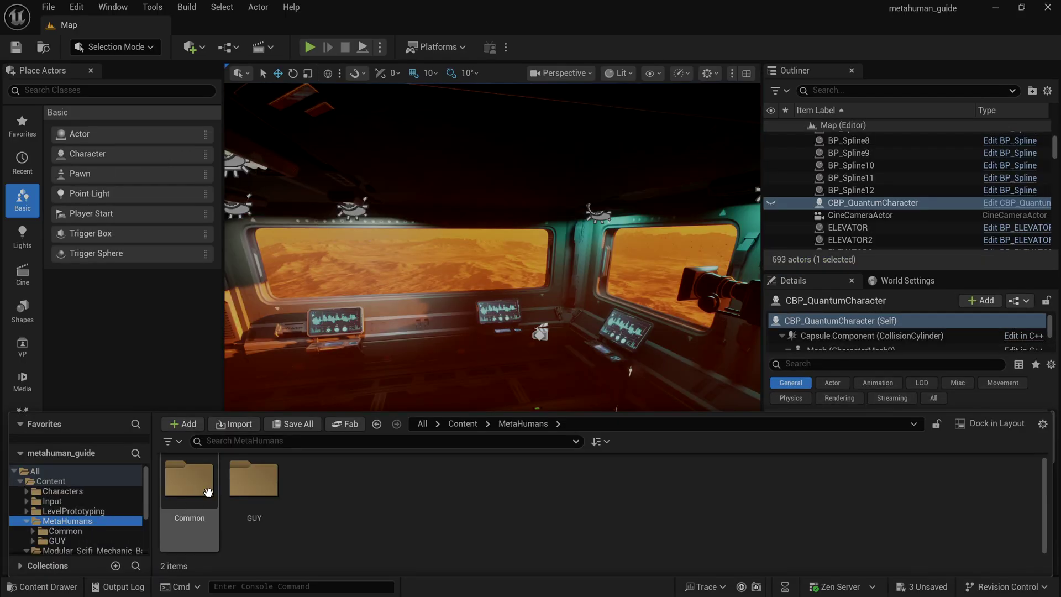
Place BP_GUY from the MetaHumans GUY folder on the base floor and scale it to 1.8 on all axes
double_click(254, 484)
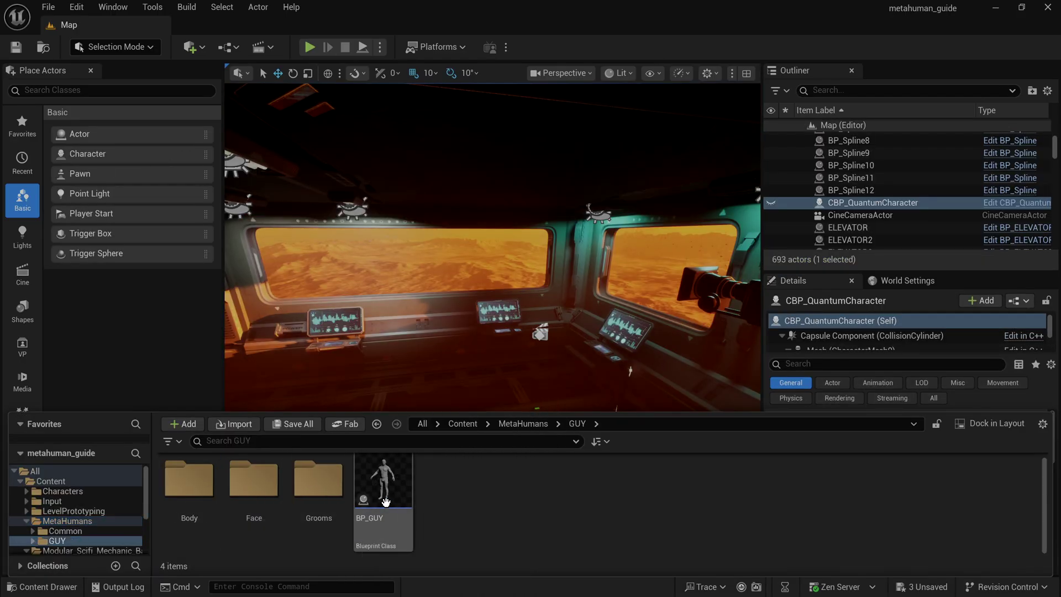
drag(381, 486, 470, 433)
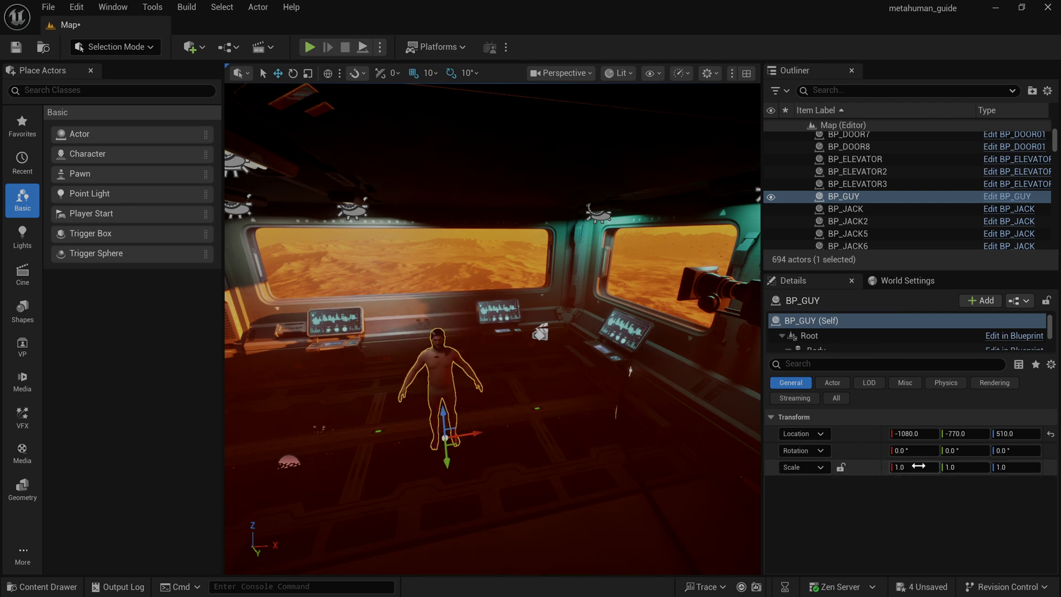
key(Tab)
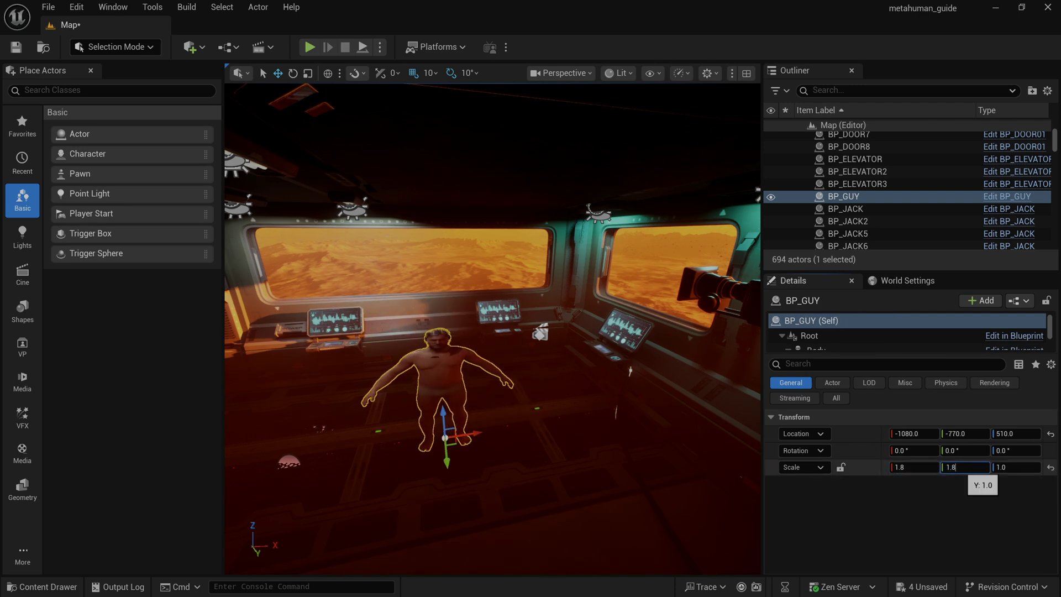
key(Return)
Move BP_GUY to X -920 and lower it to Z 503 so its feet meet the floor
drag(474, 436, 553, 424)
right_drag(552, 425, 652, 387)
drag(1016, 433, 998, 433)
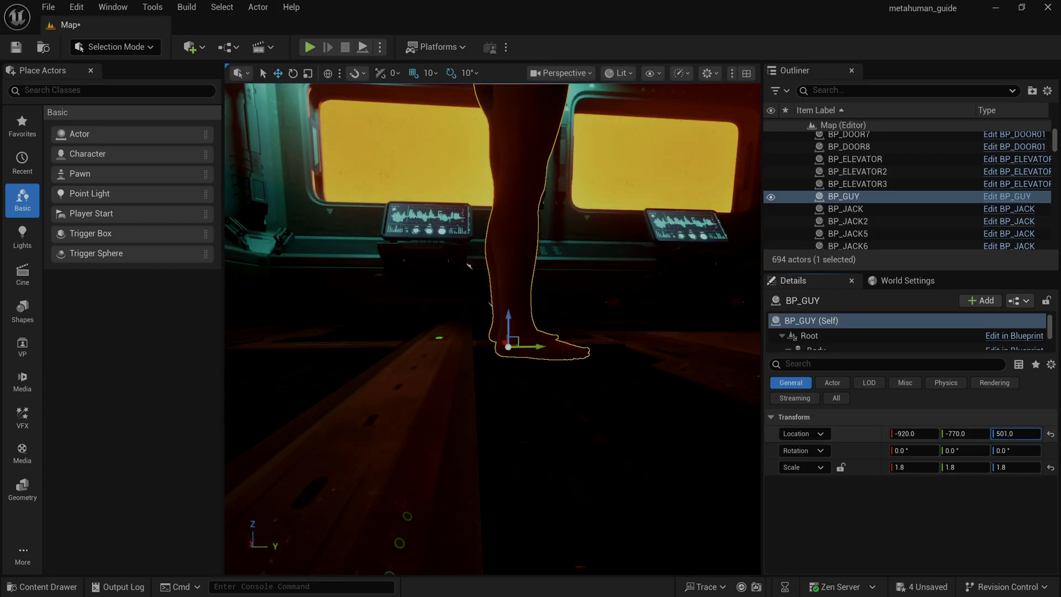
key(f)
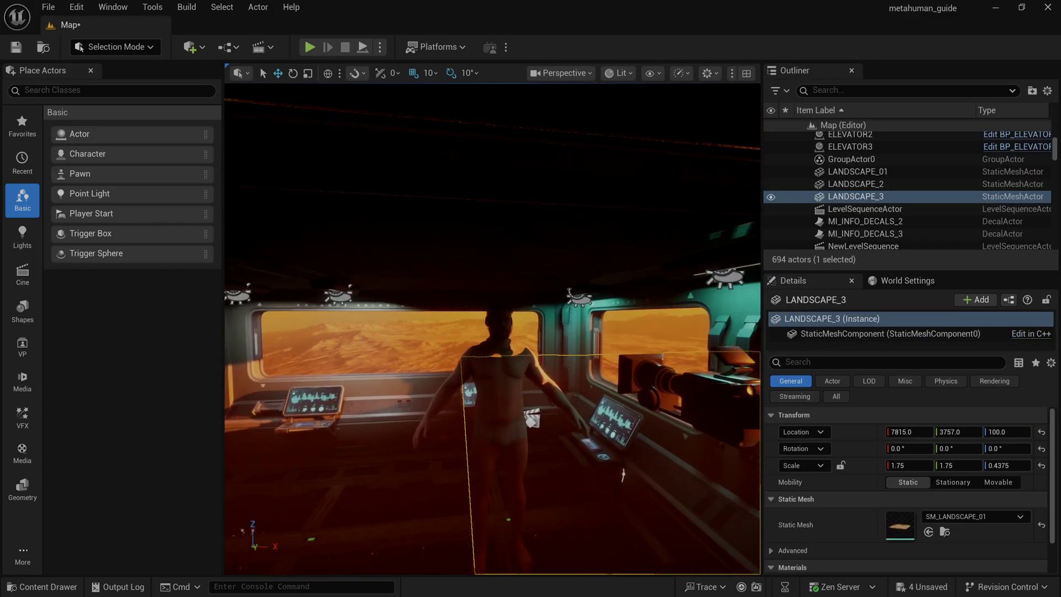
Replace the skeletal mesh of BP_GUY's Body component with SKM_QuantumCharacter
click(517, 327)
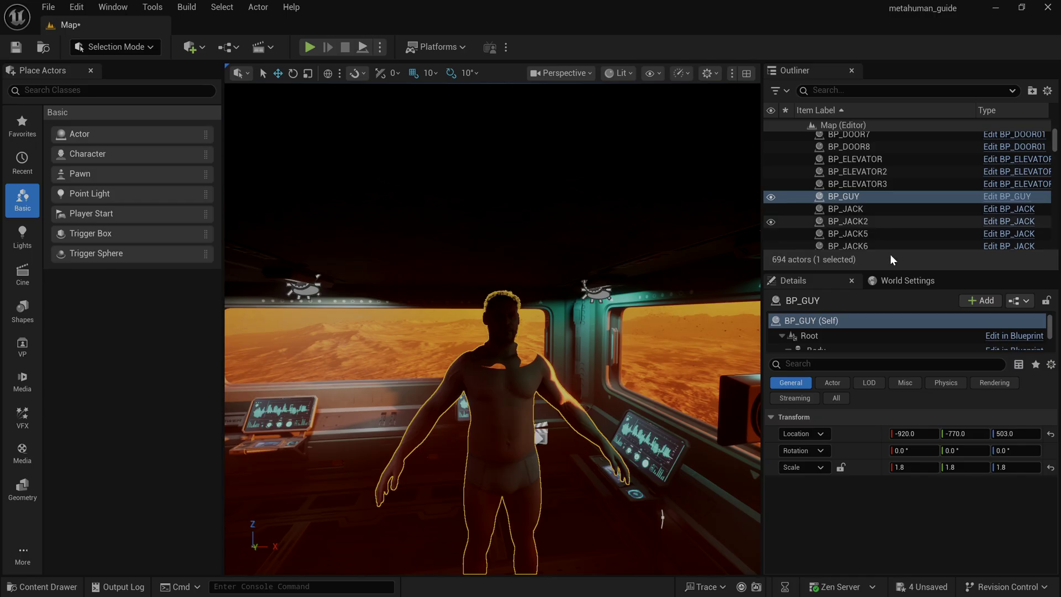
scroll(887, 327, down, 1)
click(856, 332)
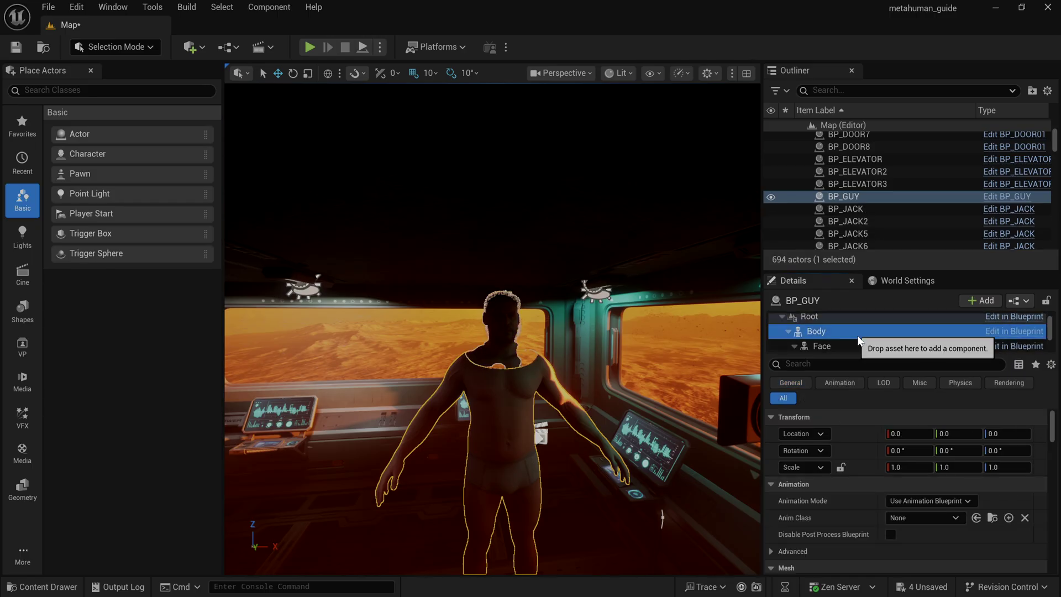
scroll(861, 513, down, 1)
scroll(860, 512, down, 2)
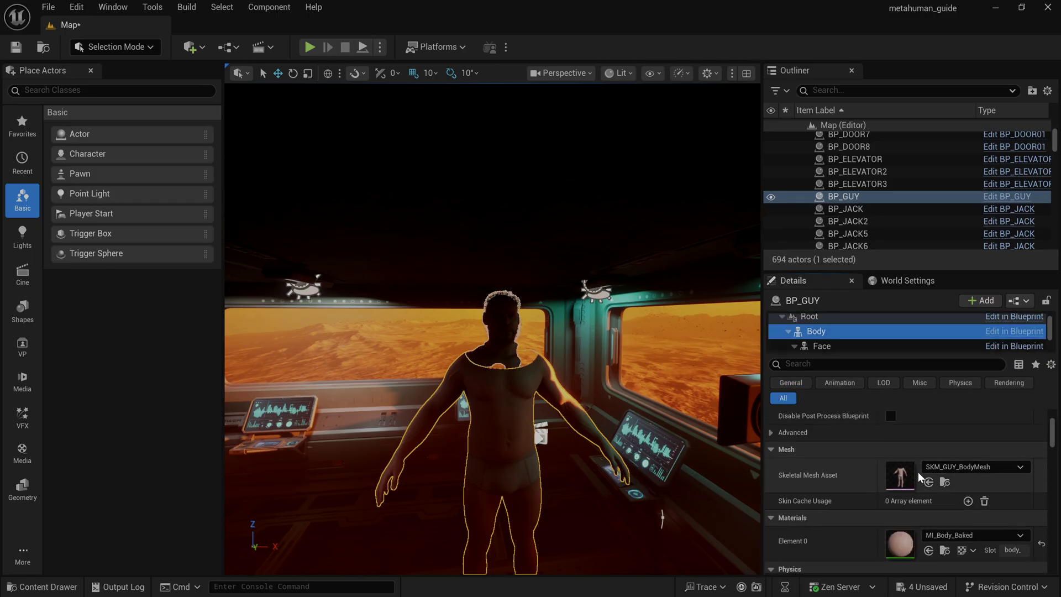
click(979, 468)
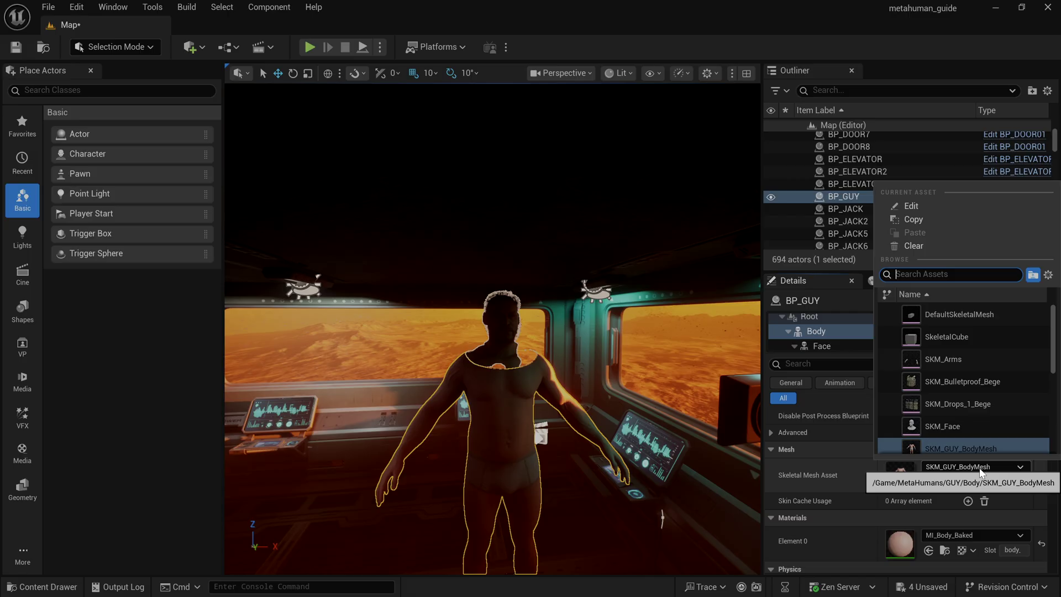
text(quantum)
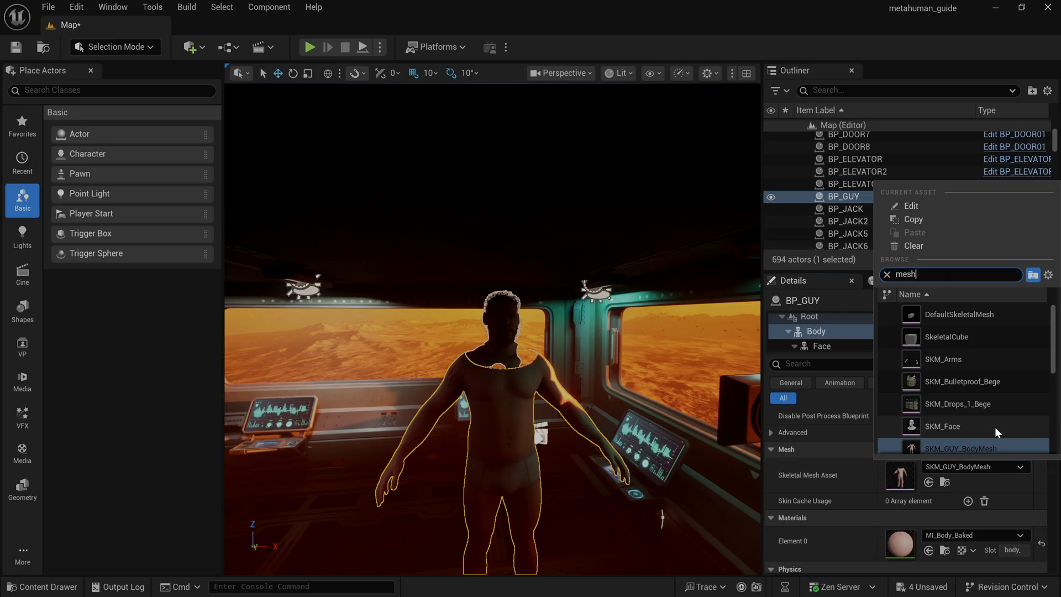
click(952, 363)
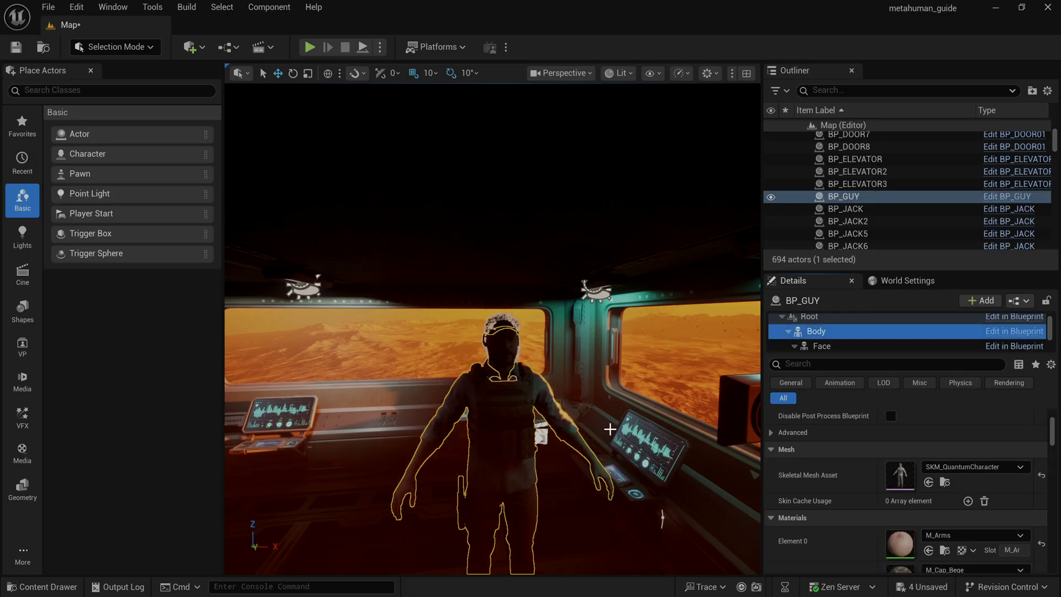
Switch the Body component's skeletal mesh to SKM_QuantumCharacter_NoHead and inspect the MetaHuman head on the clothed body
mouse_move(625, 387)
right_down()
mouse_move(602, 387)
mouse_move(613, 387)
right_up()
scroll(602, 374, down, 3)
click(973, 466)
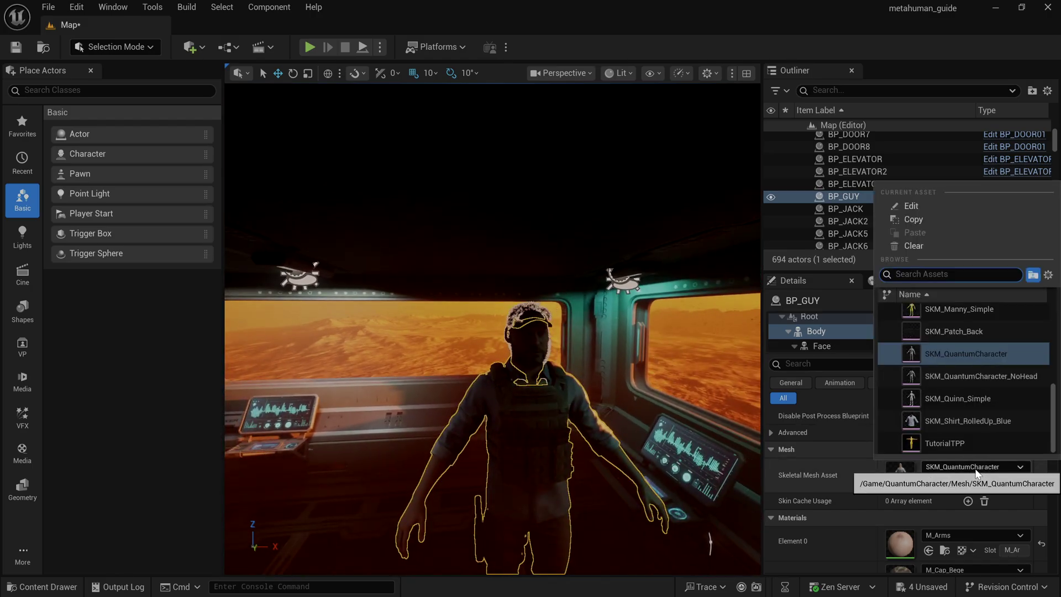
click(996, 379)
scroll(397, 363, up, 3)
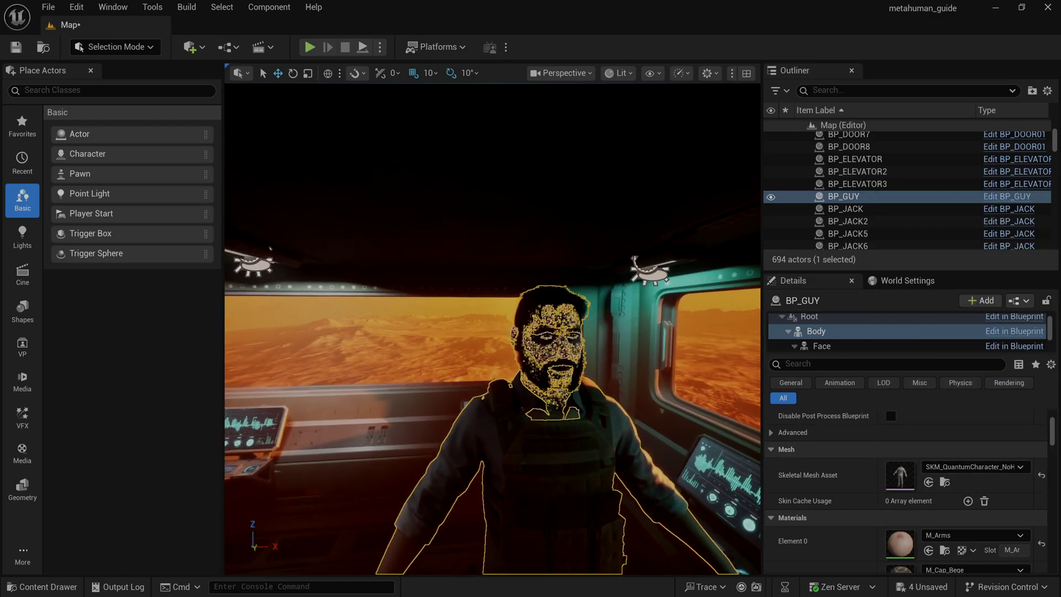
click(397, 363)
scroll(588, 423, down, 5)
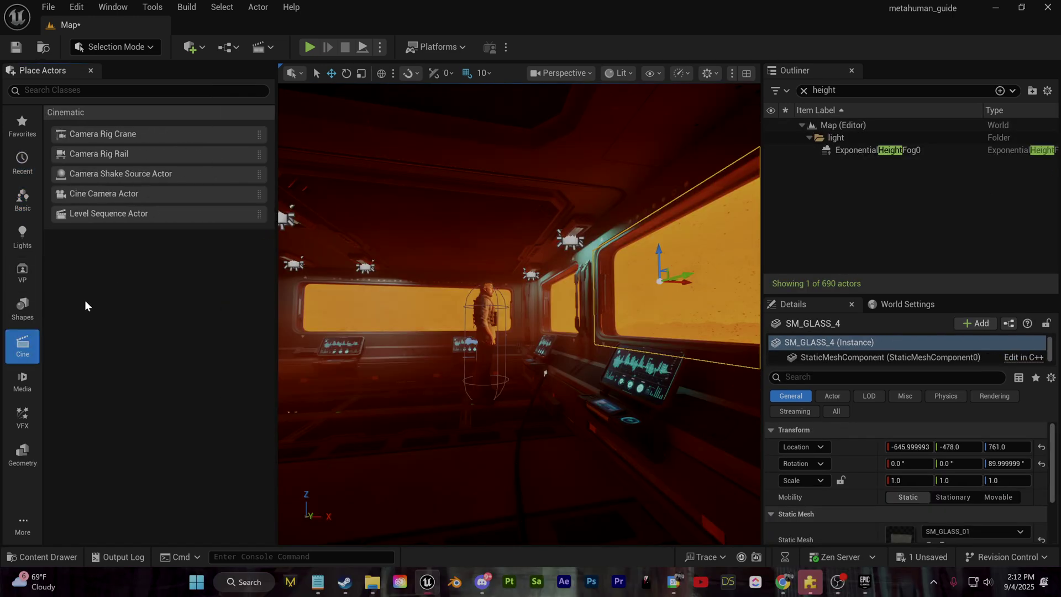
Place a Cine Camera Actor in the base and shift its X and Y location to frame the character's head and shoulders in profile
click(97, 192)
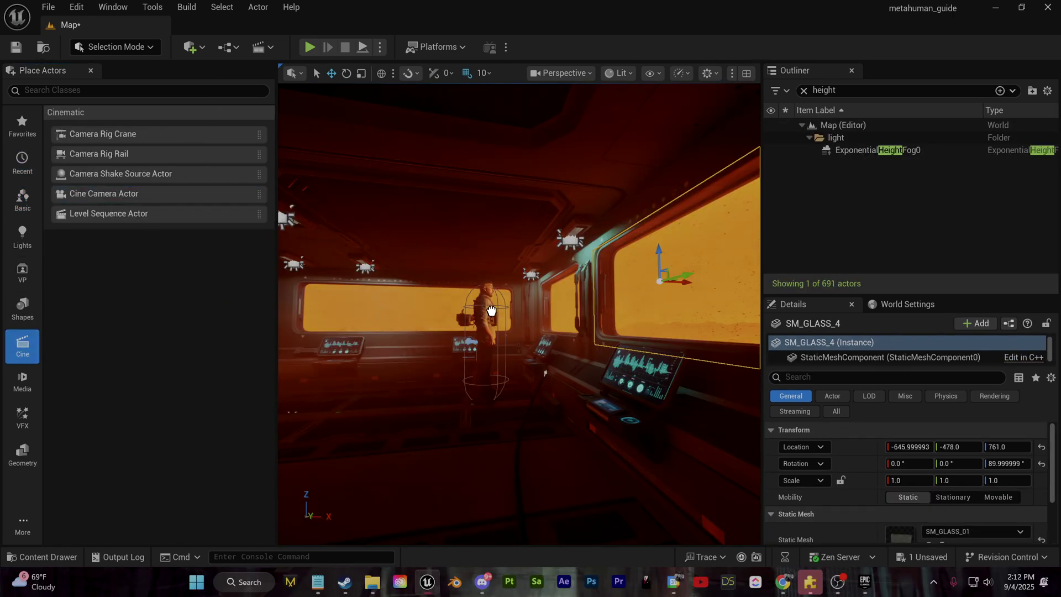
drag(436, 284, 438, 314)
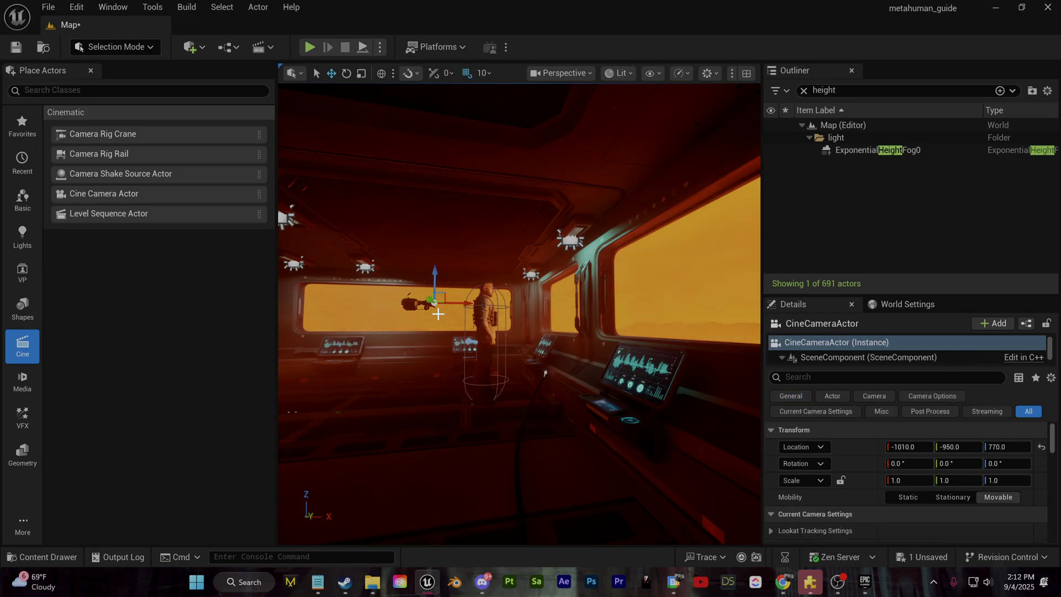
mouse_move(383, 308)
right_down()
mouse_move(437, 308)
mouse_move(383, 308)
right_up()
drag(371, 298, 299, 298)
right_drag(618, 360, 641, 414)
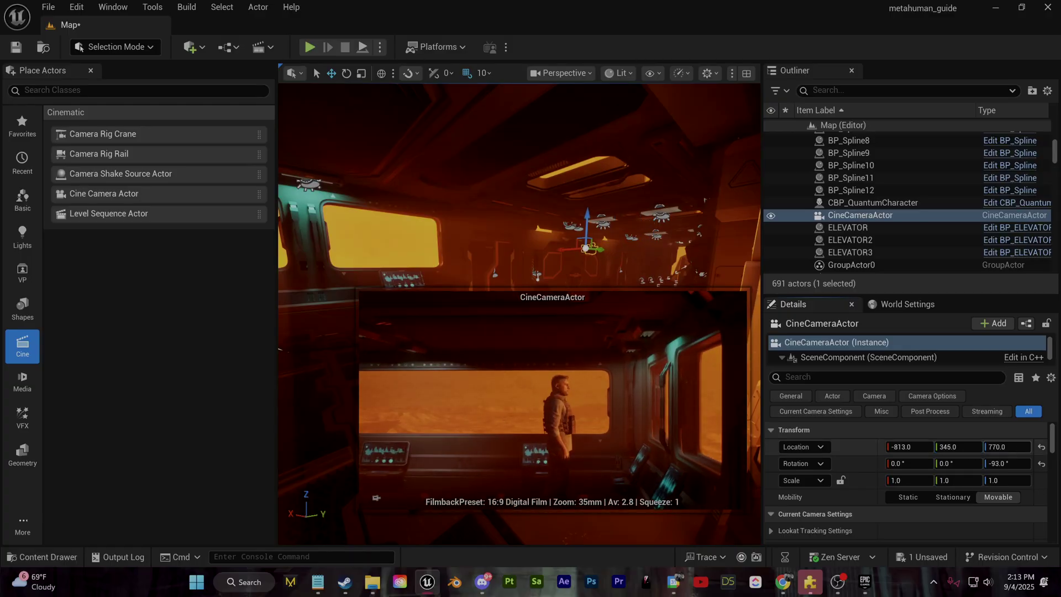
drag(957, 447, 992, 446)
drag(908, 447, 1017, 447)
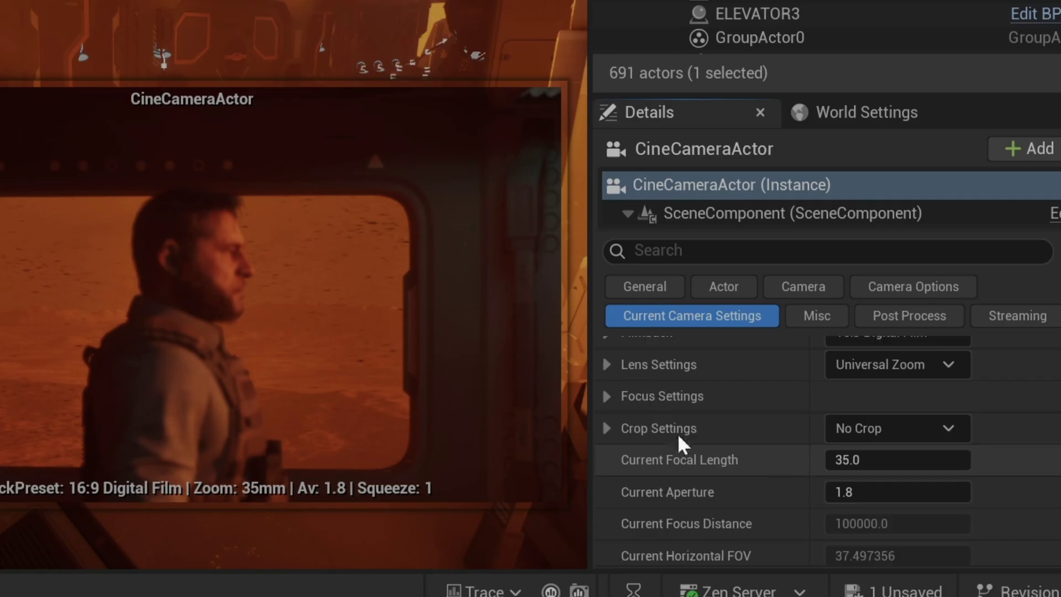
Set the camera's focus method to Tracking with CBP_QuantumCharacter as the tracked actor, and lower its current aperture to 1.2
click(608, 396)
scroll(912, 427, down, 1)
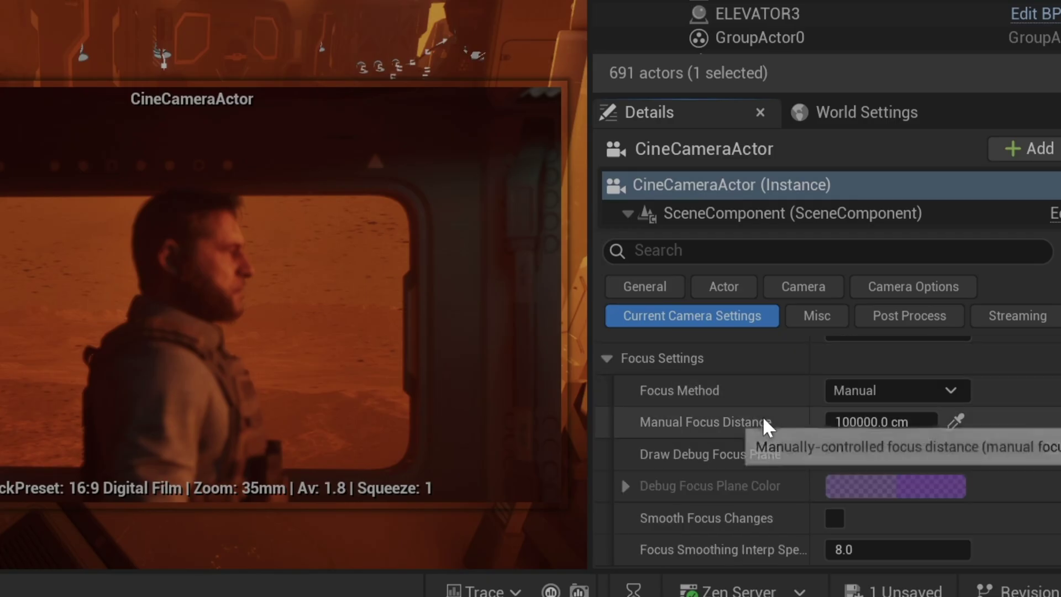
click(897, 393)
click(885, 457)
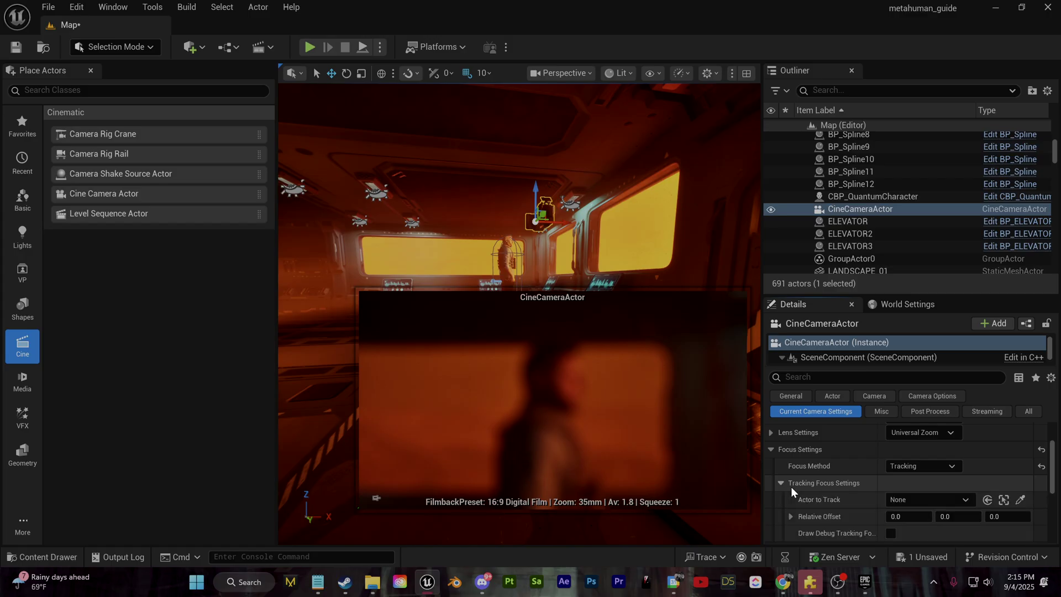
click(1021, 500)
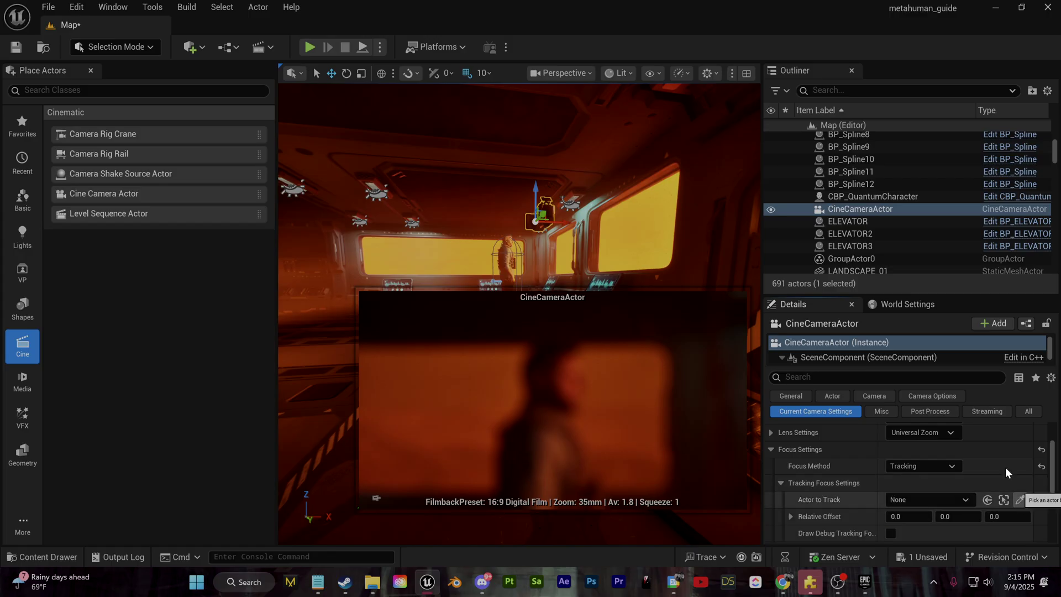
click(513, 237)
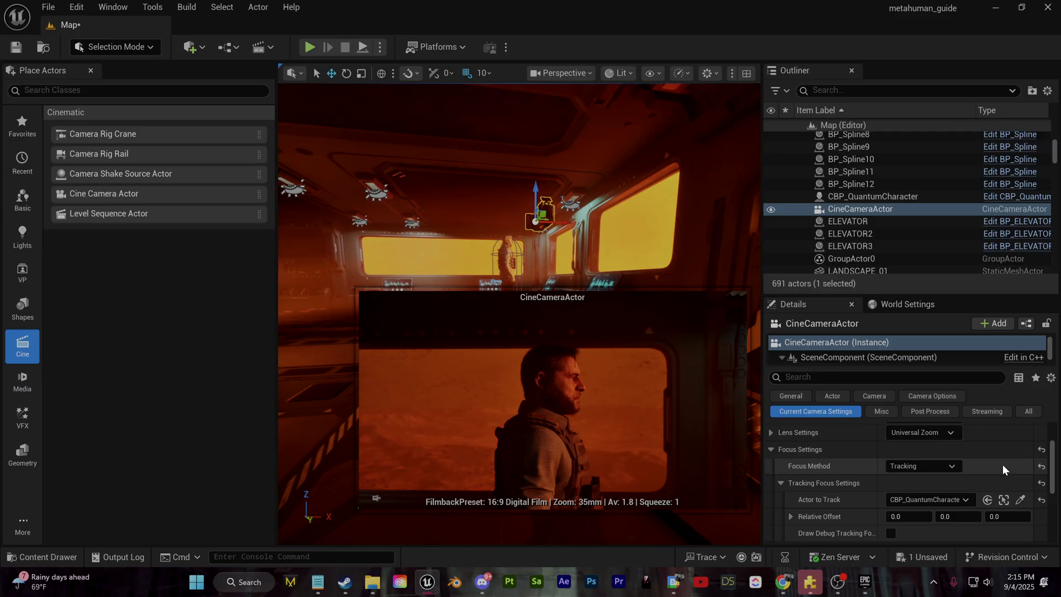
scroll(1002, 465, down, 5)
drag(896, 490, 878, 490)
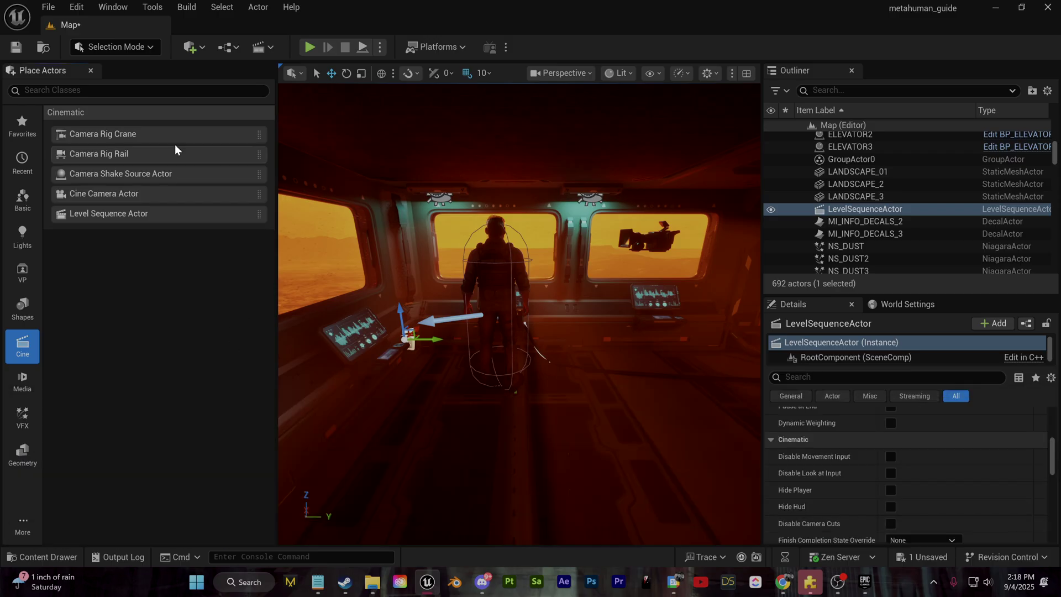
Add a new level sequence named NewLevelSequence to the map and open it in Sequencer
click(148, 48)
click(144, 45)
click(193, 47)
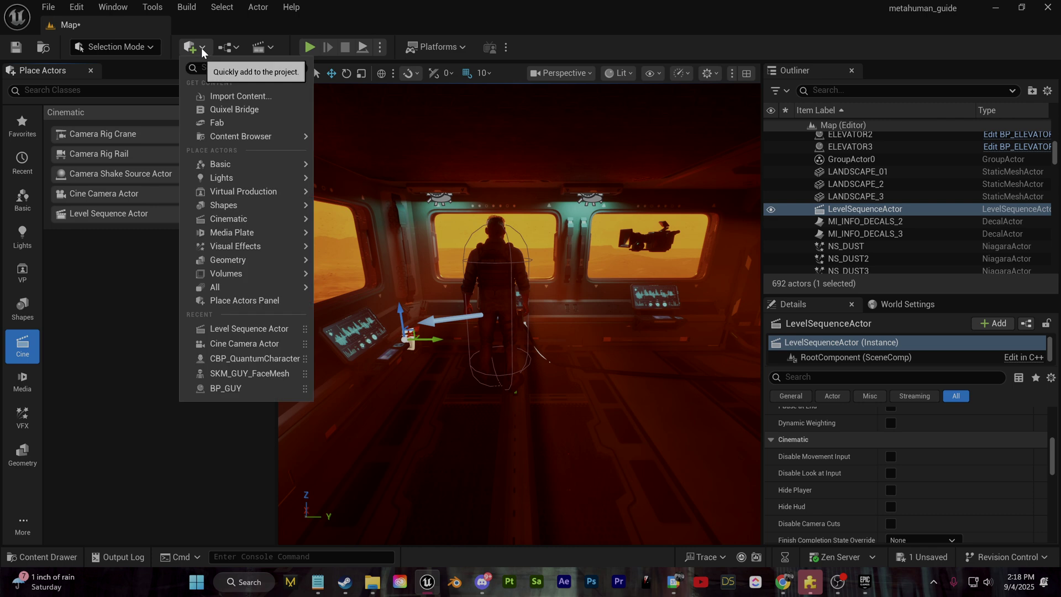
mouse_move(271, 221)
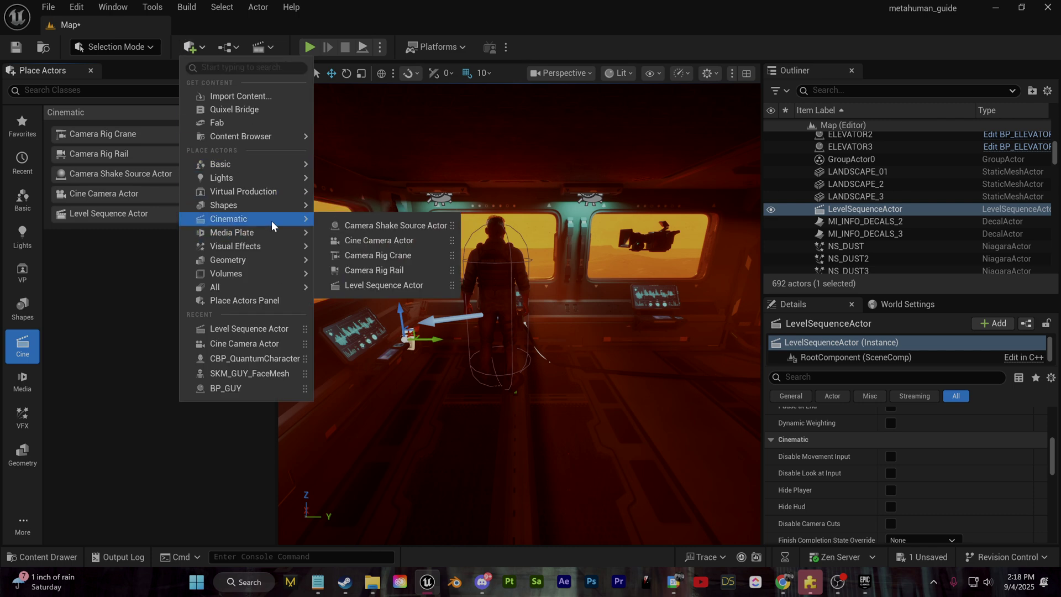
click(420, 285)
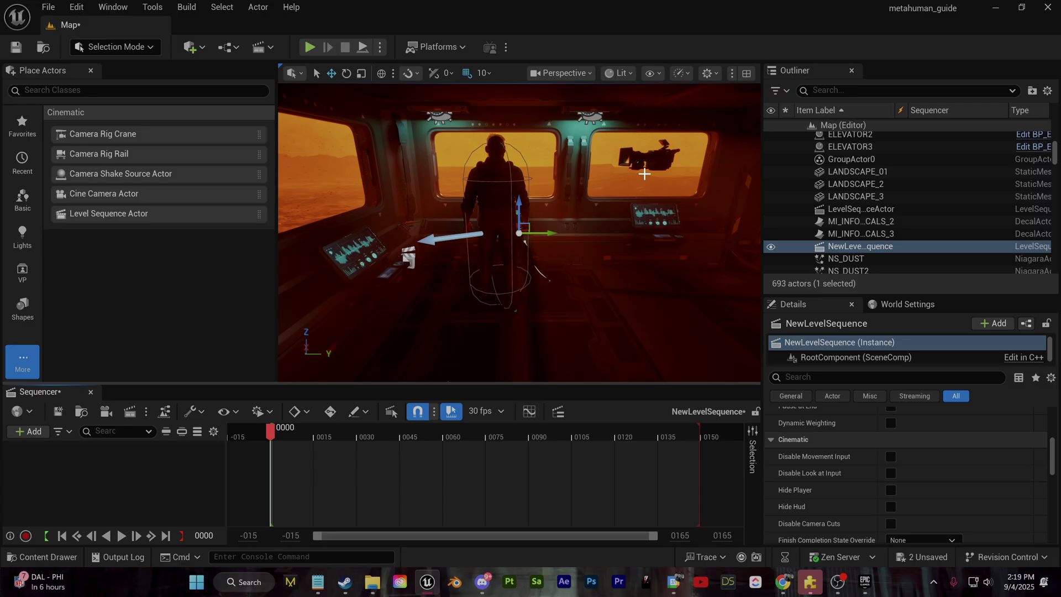
Add the CineCameraActor to NewLevelSequence and scrub through the shot from the camera's view
click(645, 174)
middle_drag(443, 309, 558, 306)
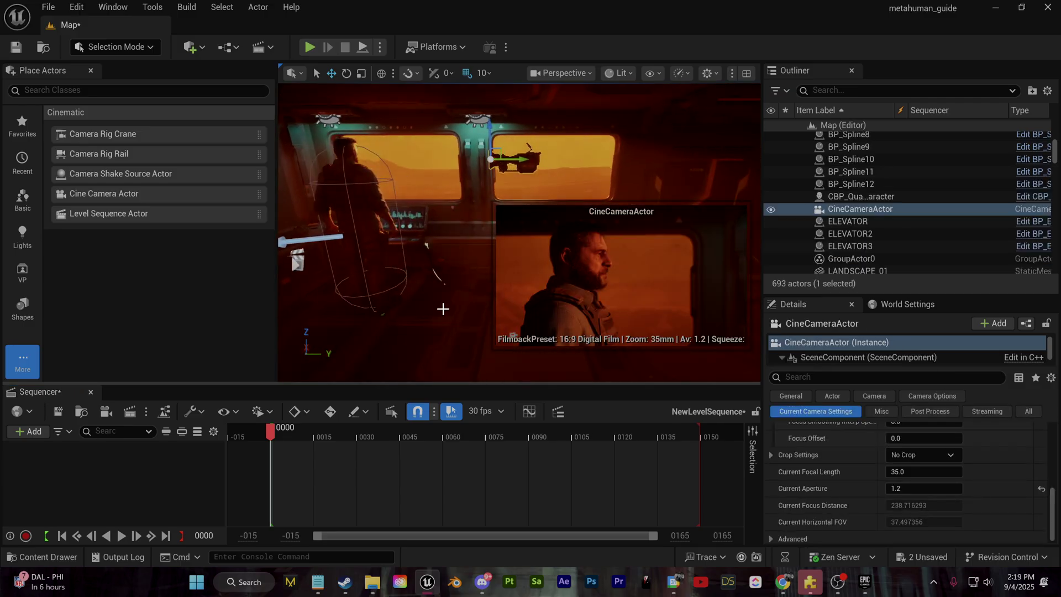
right_drag(440, 293, 468, 292)
click(443, 434)
drag(843, 209, 105, 459)
drag(451, 428, 363, 446)
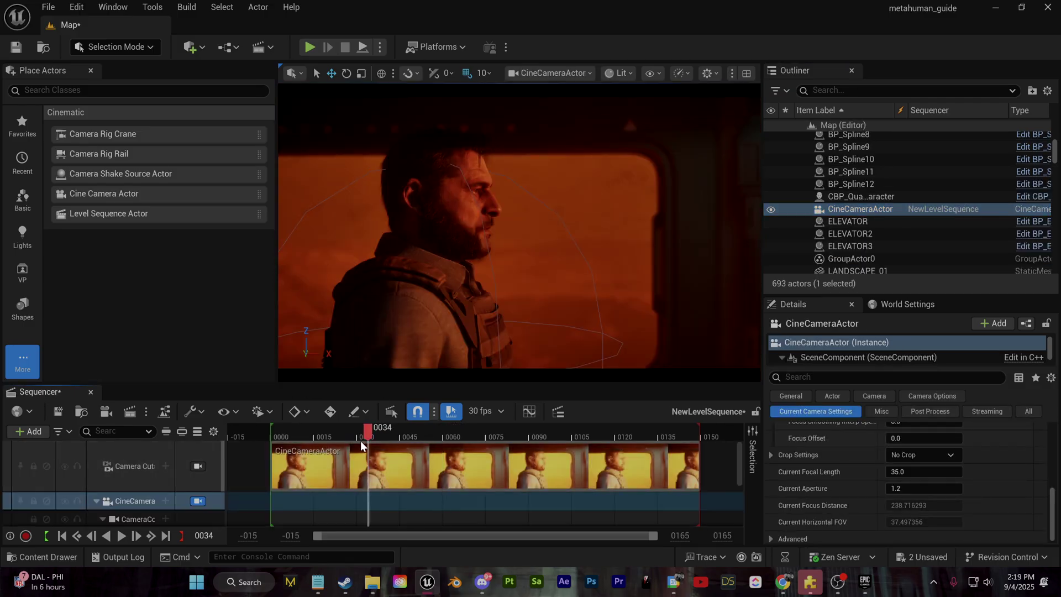
drag(498, 445, 443, 445)
Expand the camera's transform track in the sequence and key its Y location at frame 61
click(197, 482)
click(197, 483)
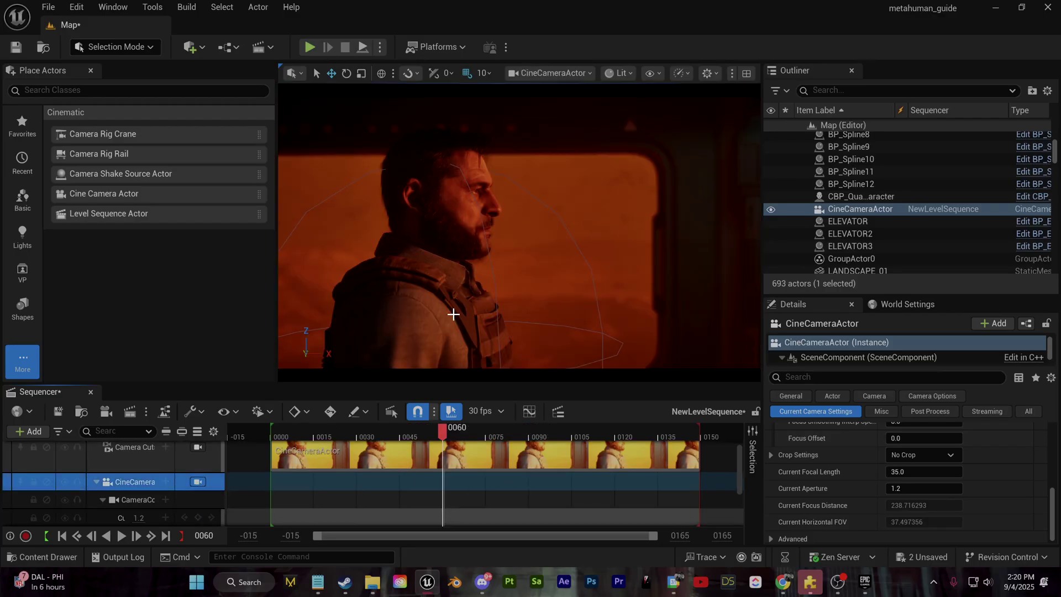
scroll(453, 314, down, 4)
click(429, 441)
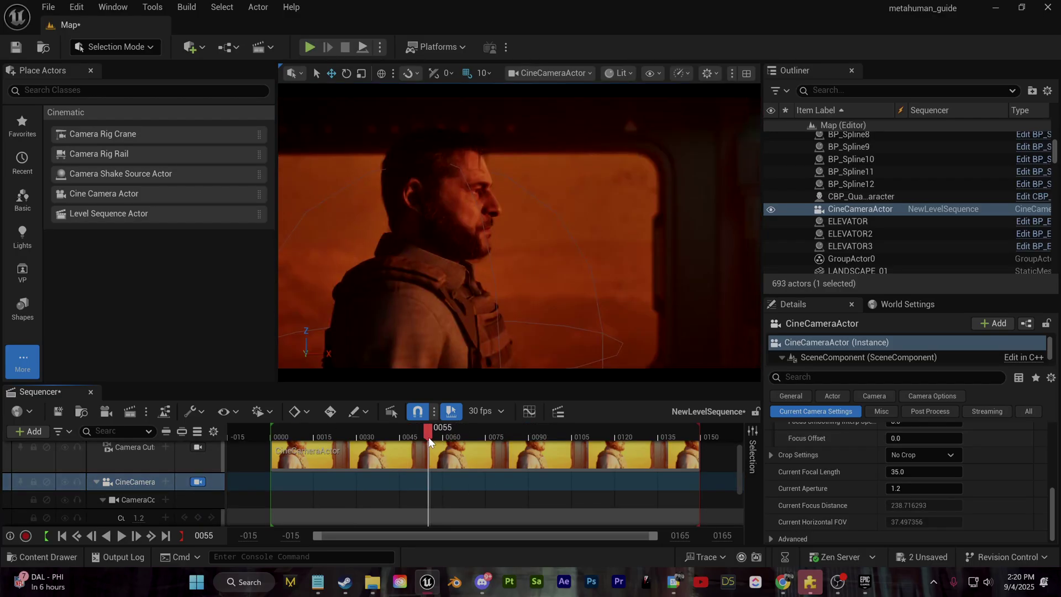
drag(429, 440, 445, 440)
scroll(111, 517, down, 5)
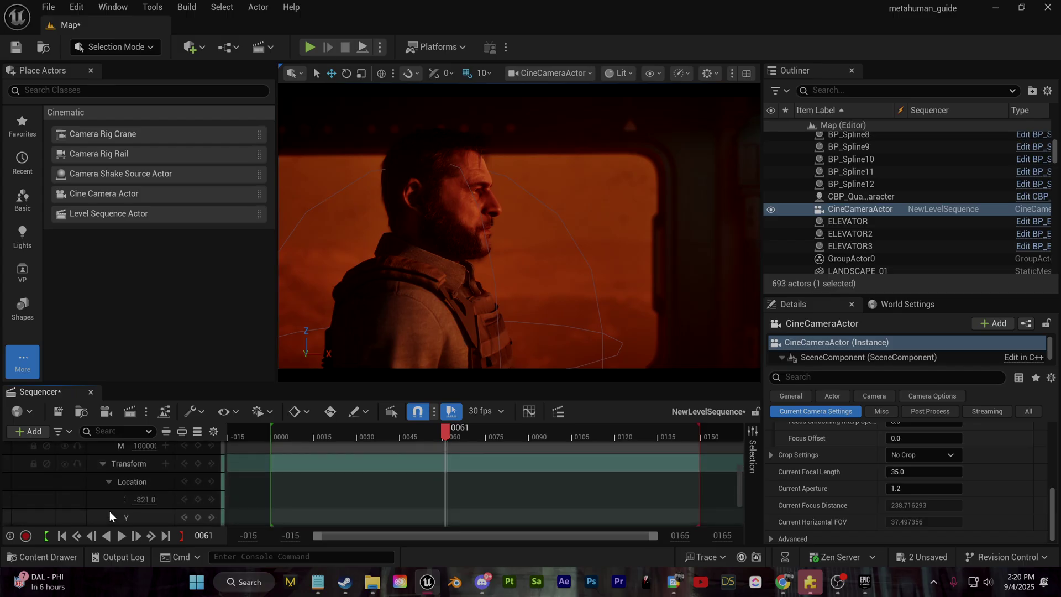
scroll(110, 516, down, 1)
click(199, 499)
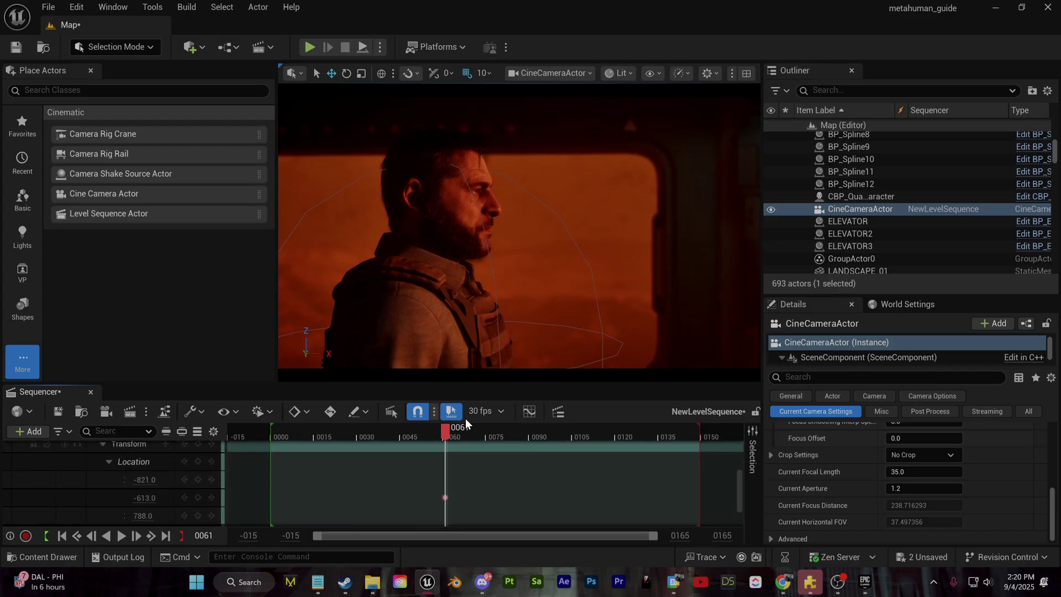
Key the camera much farther back along Y at frame 0, extend the move's last key to the sequence end, and preview the push-in
click(429, 436)
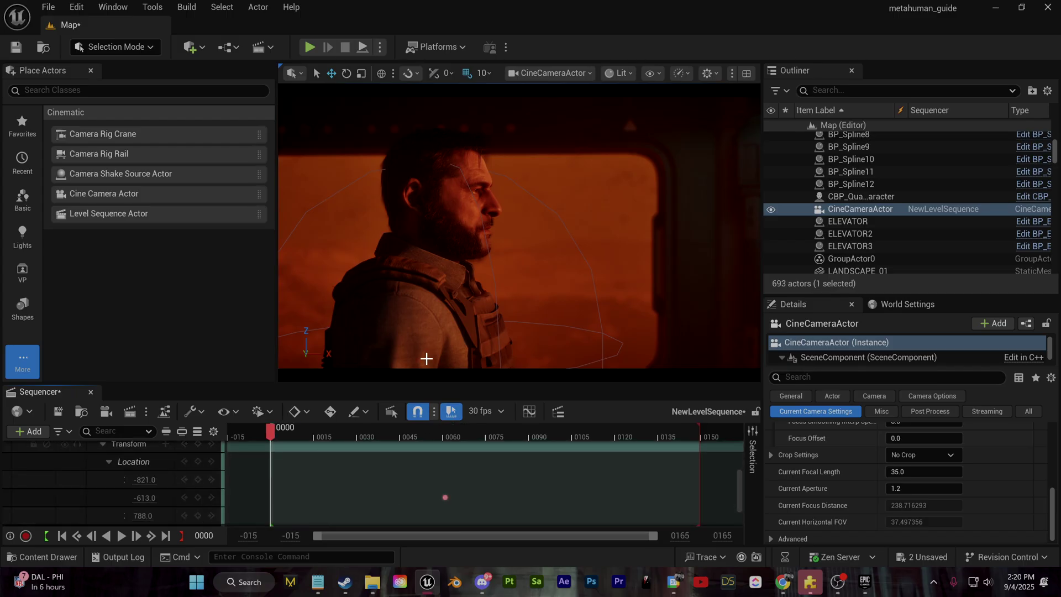
drag(145, 498, 368, 471)
click(121, 536)
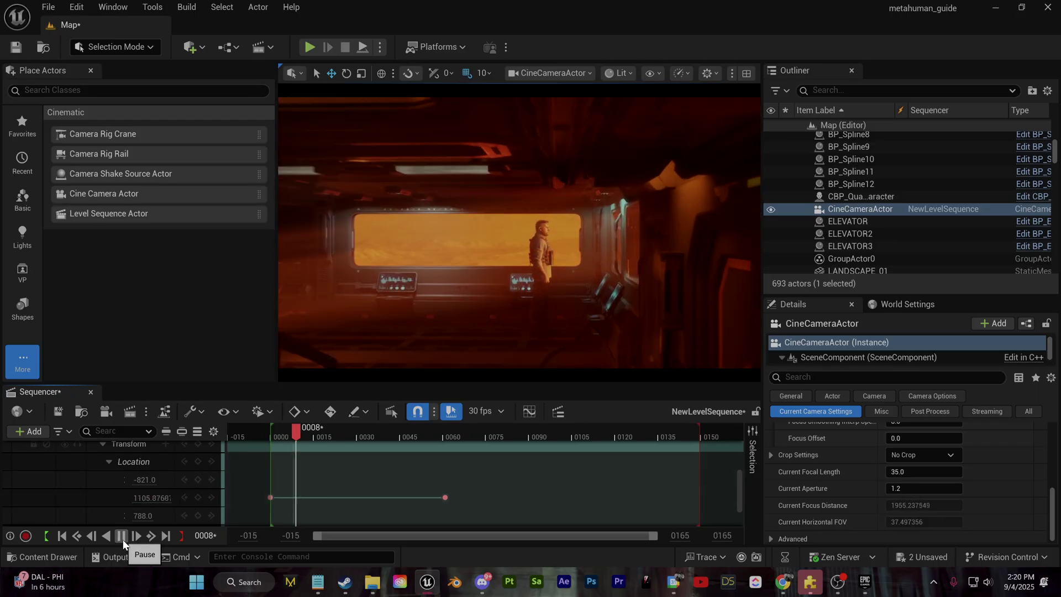
drag(445, 498, 701, 498)
click(121, 535)
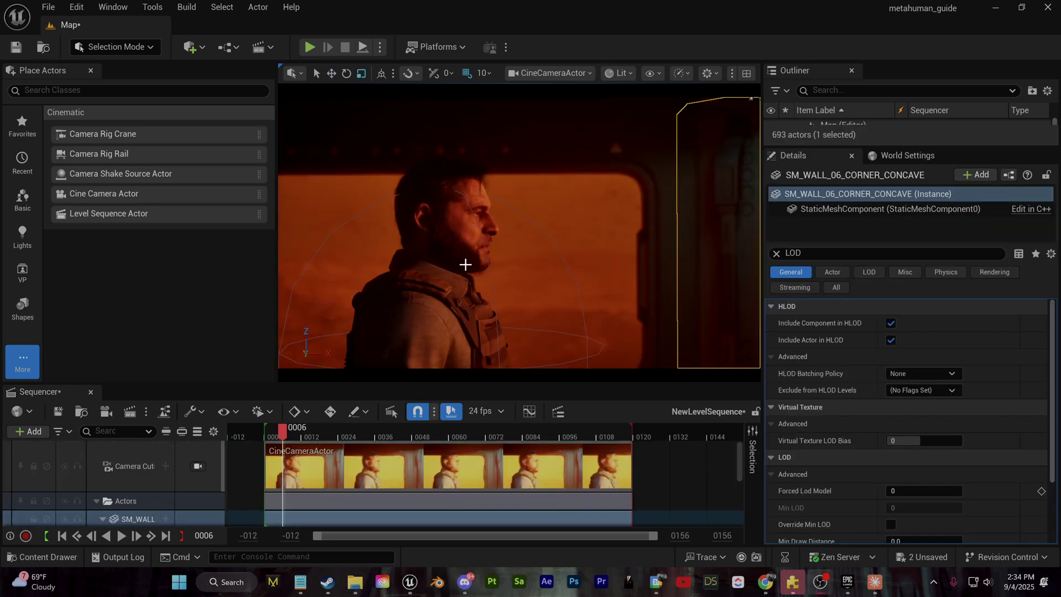
Set the LODBias of CBP_QuantumCharacter's Mustache groom to -3.192 and scrub the sequence to check the facial hair
drag(286, 430, 416, 449)
click(465, 255)
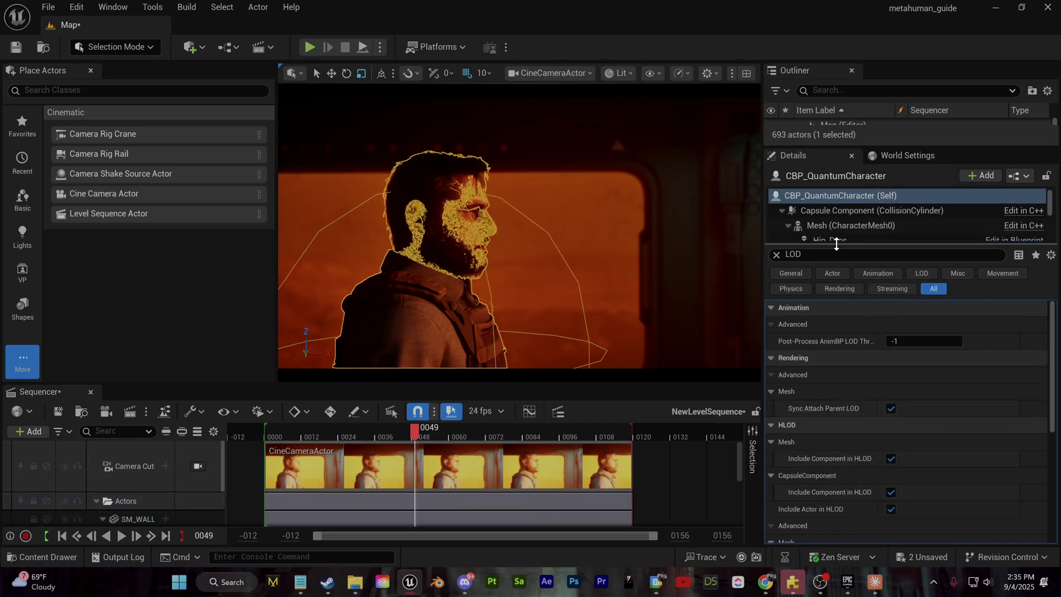
drag(836, 243, 840, 406)
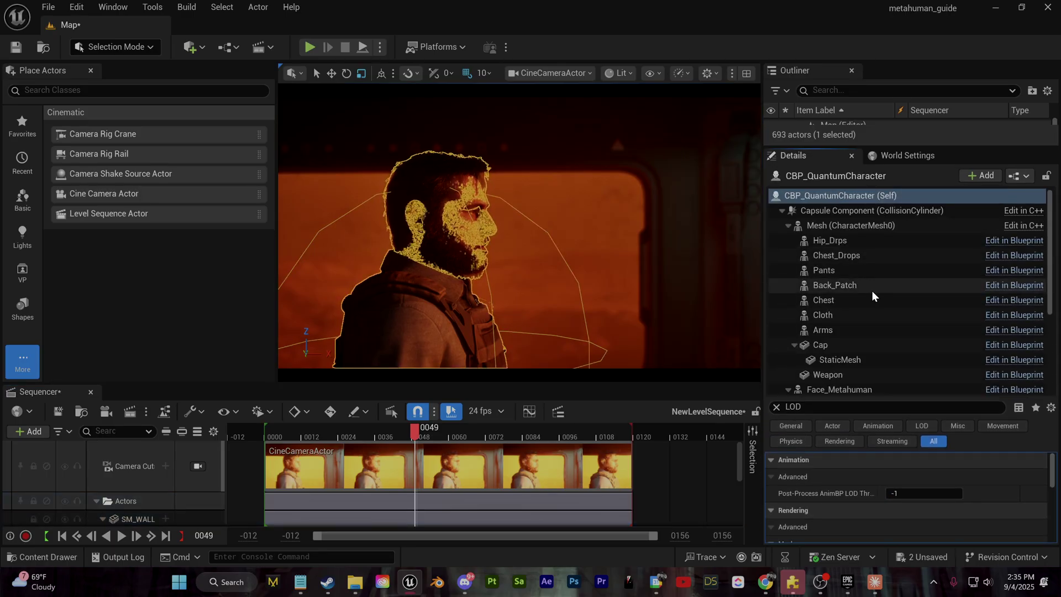
scroll(877, 291, down, 4)
click(845, 358)
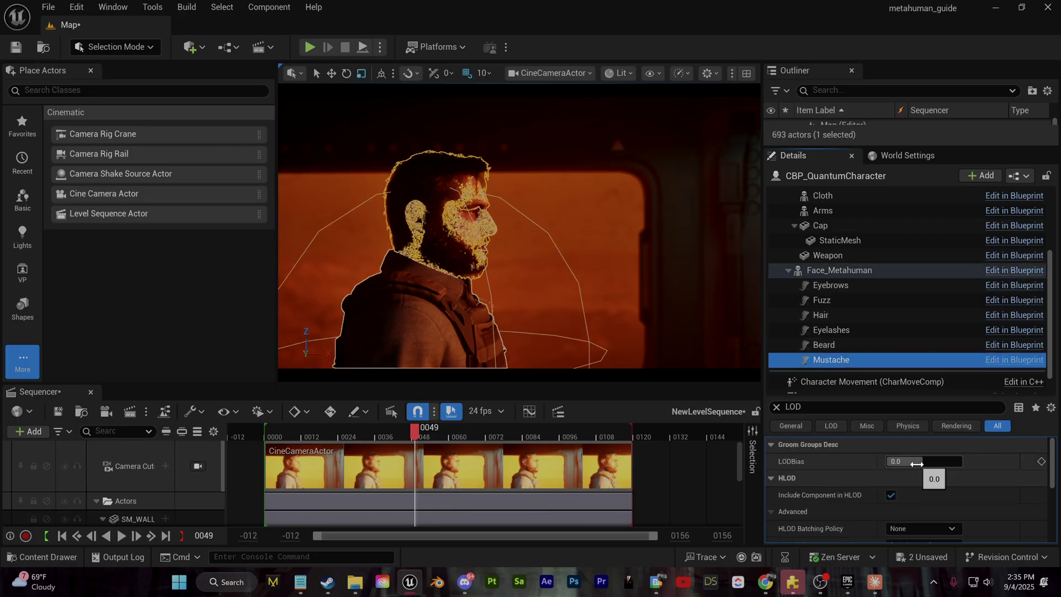
drag(917, 465, 906, 465)
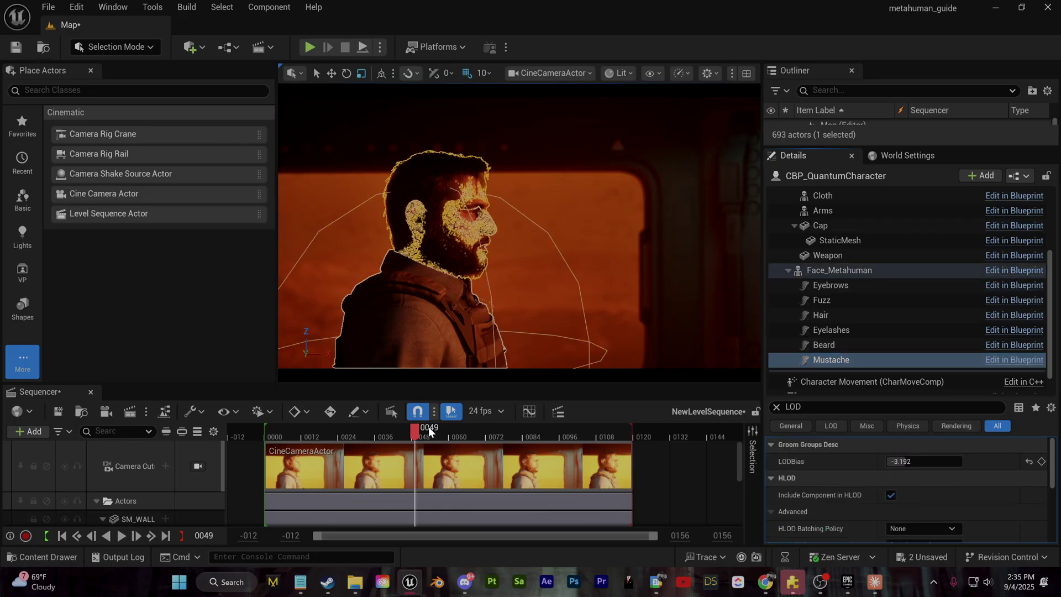
drag(415, 430, 393, 431)
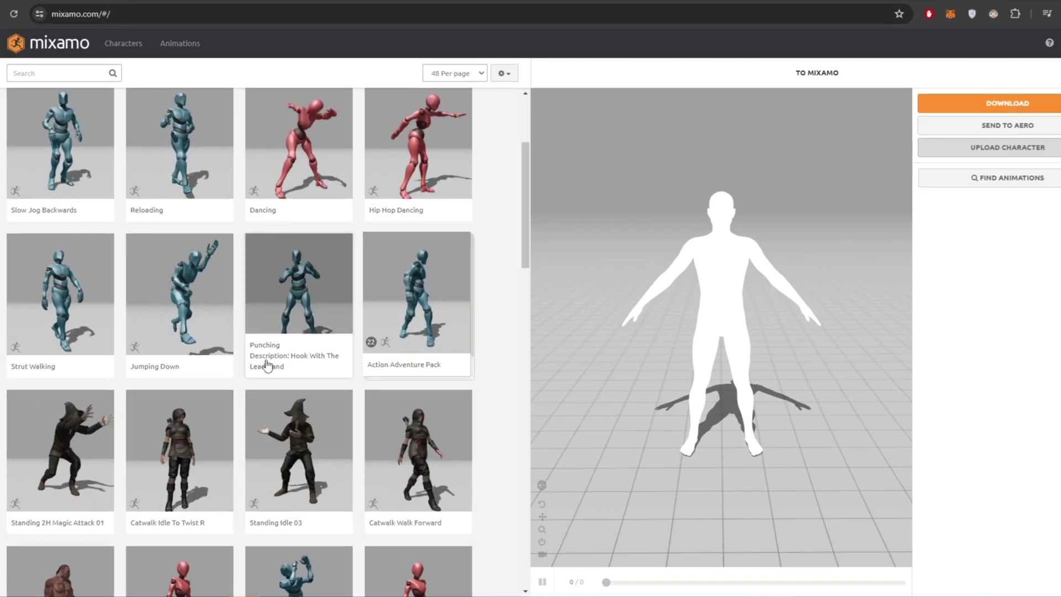
Browse the Mixamo animation library for ready-made body animations
scroll(267, 363, down, 5)
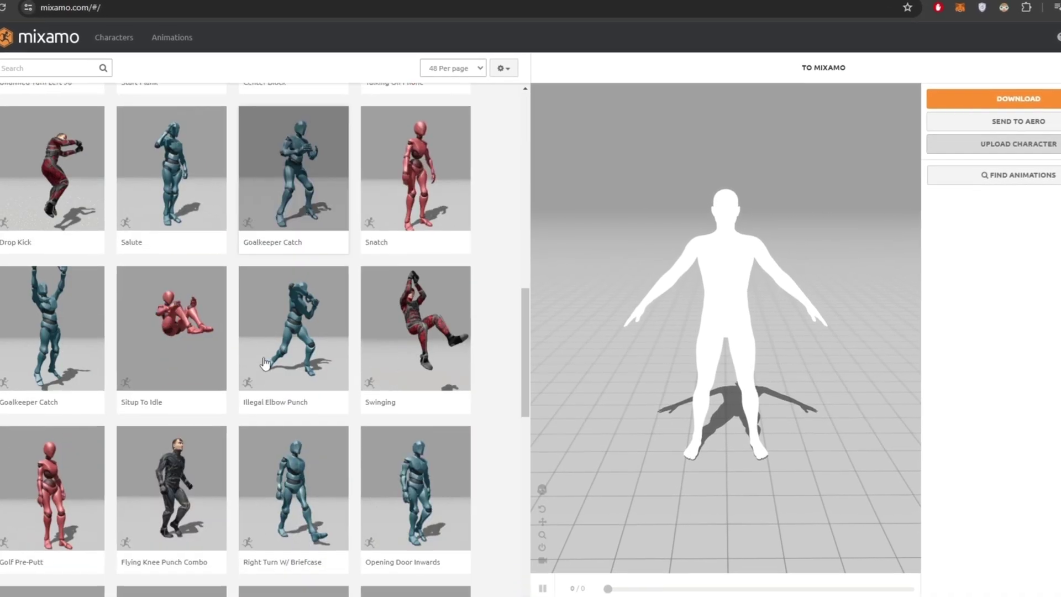
scroll(265, 363, down, 10)
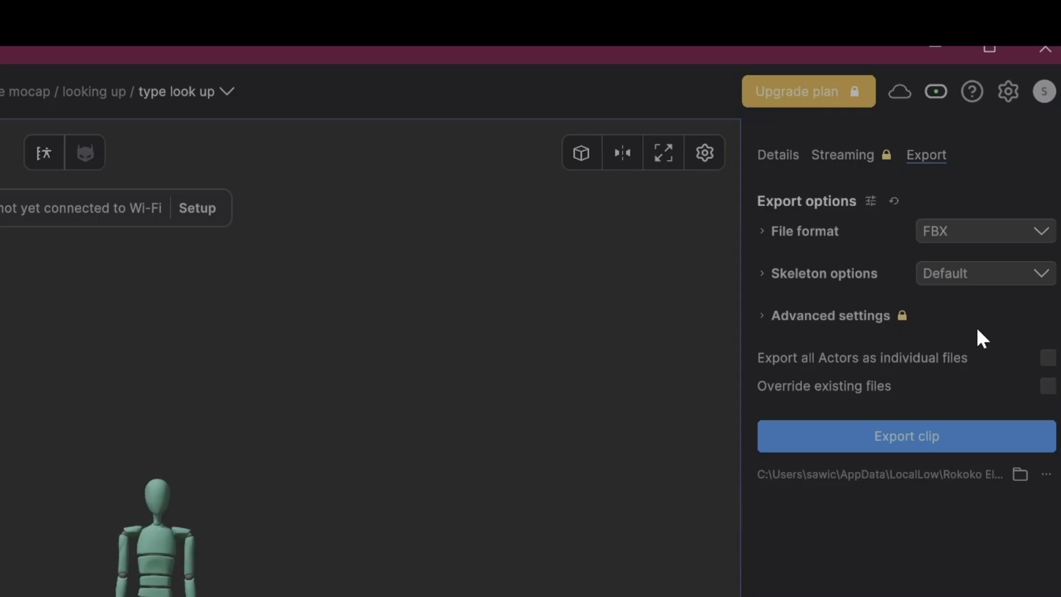
Export the "type look up" mocap clip from Rokoko as FBX with the Manny (UE5) skeleton
click(978, 274)
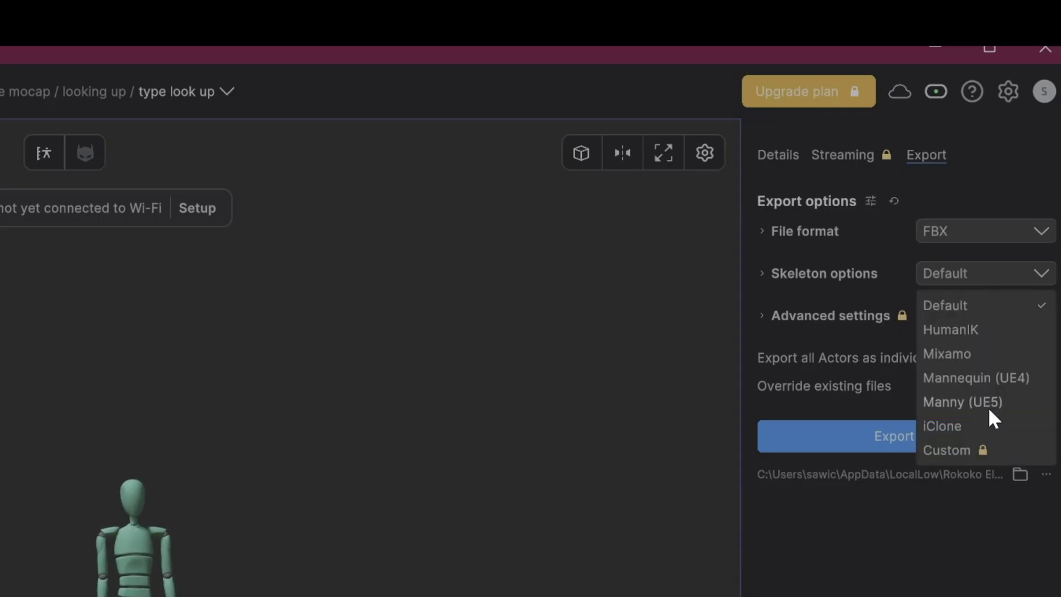
click(966, 404)
click(973, 234)
click(960, 268)
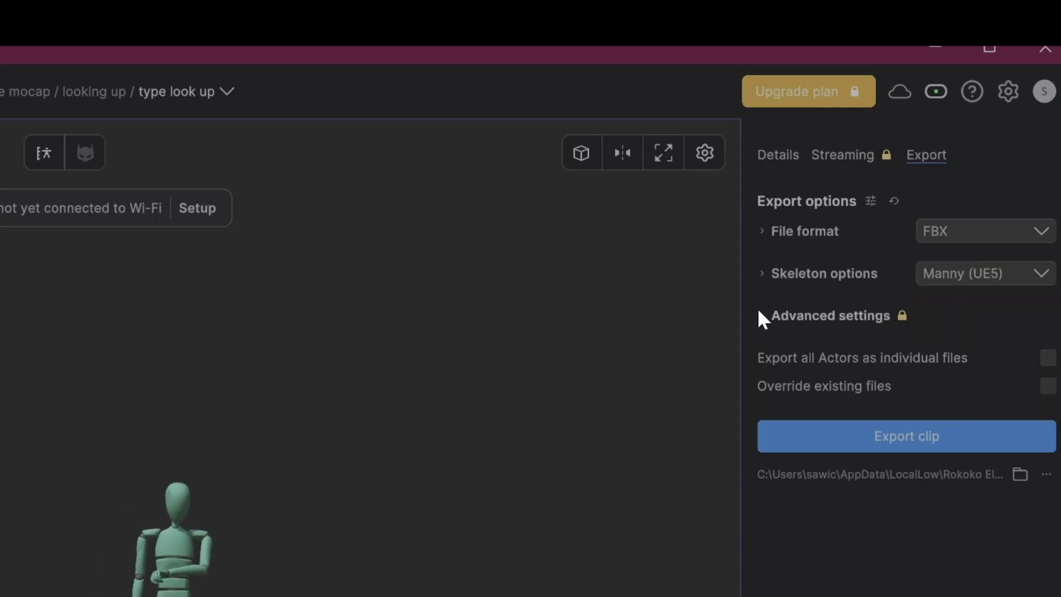
click(930, 436)
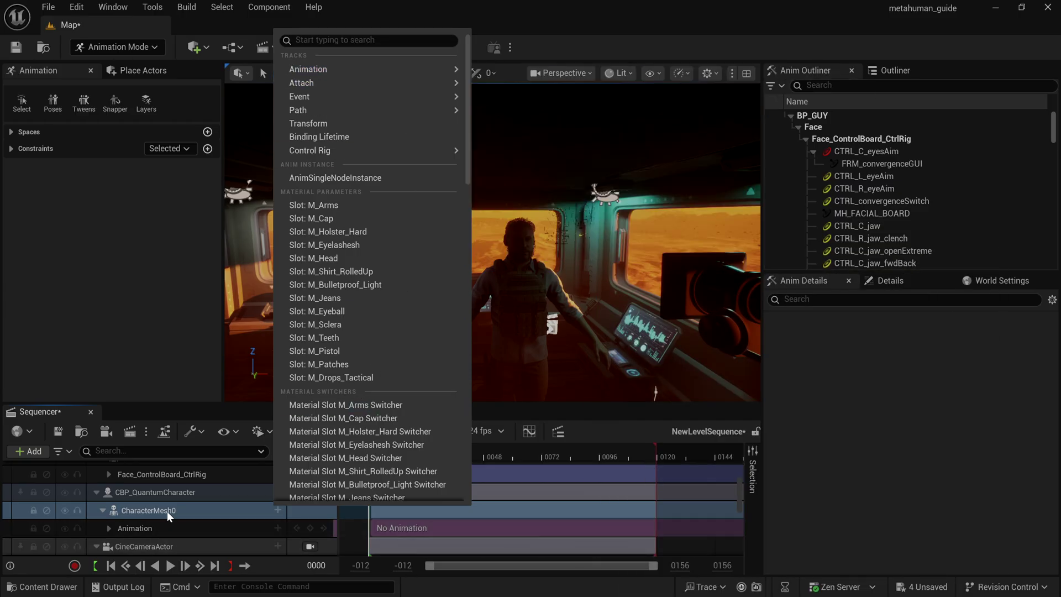
Open animation retargeting for the type_look_up_ue5 animation sequence in the project's Content folder
click(164, 510)
ctrl+click(167, 524)
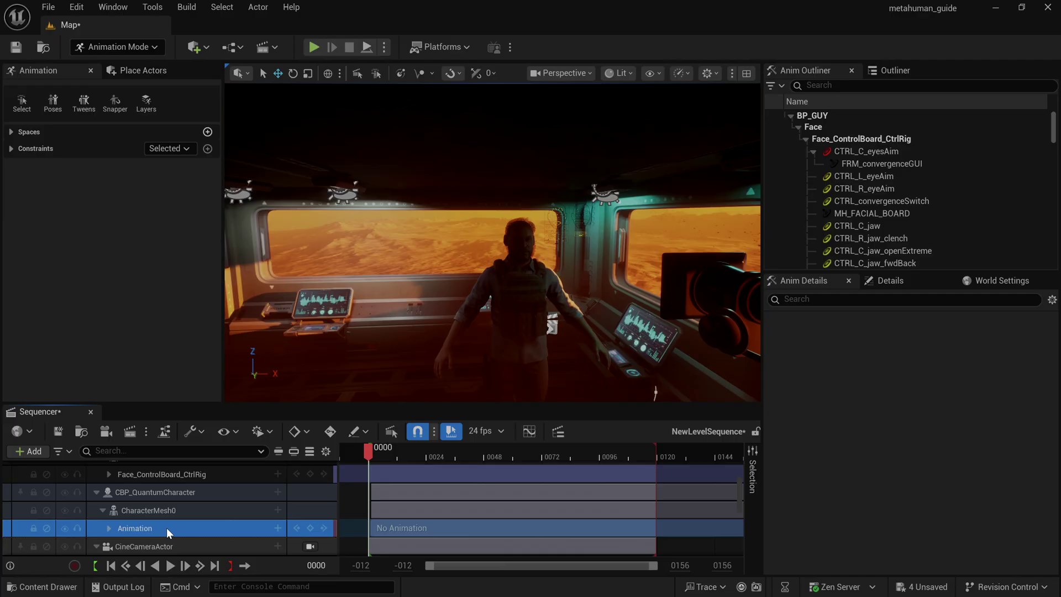
click(171, 512)
click(40, 586)
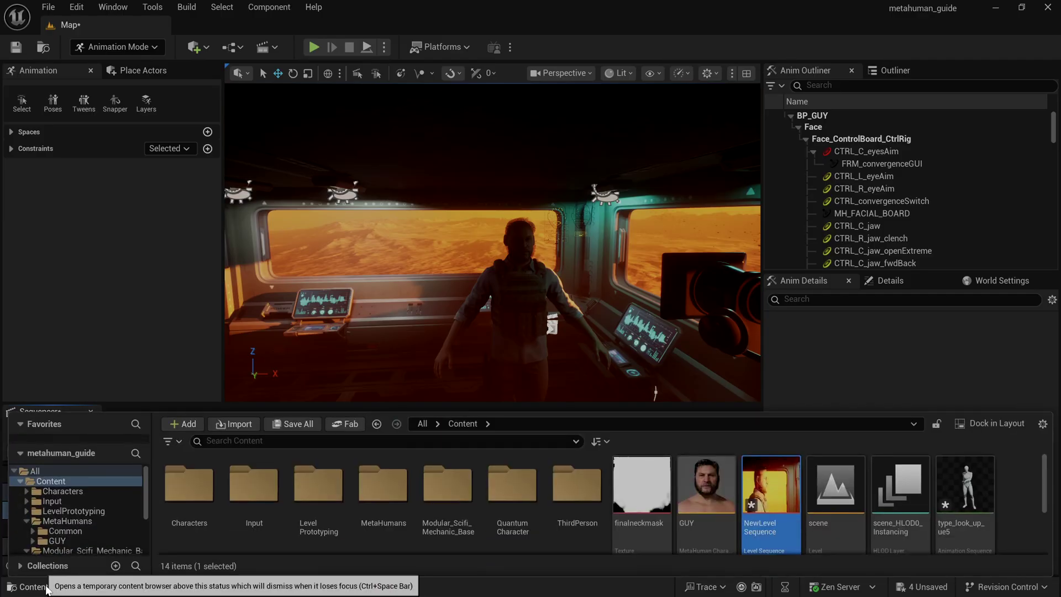
right_click(983, 497)
click(957, 128)
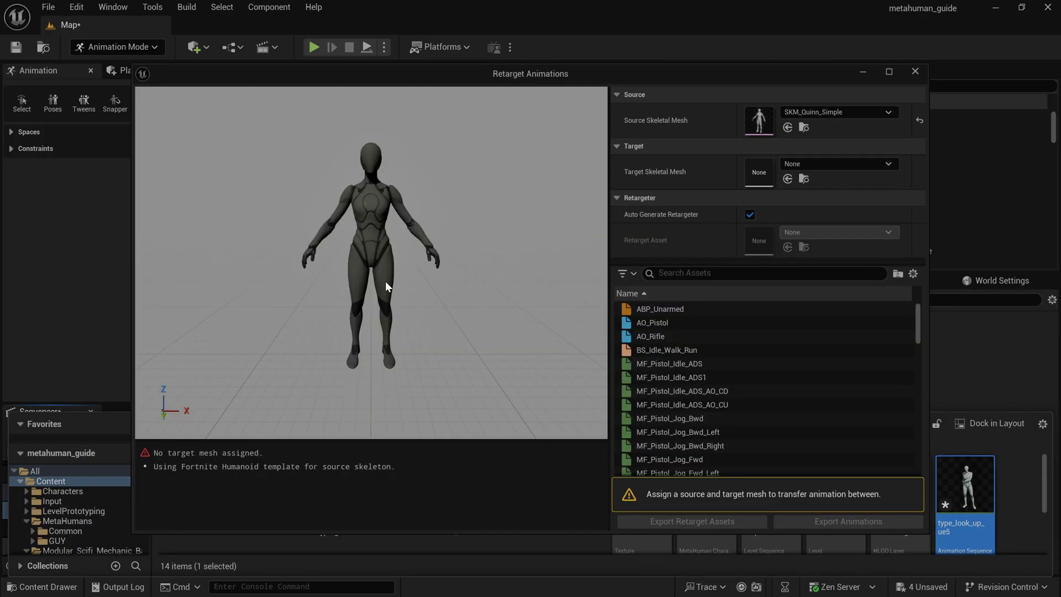
Assign SKM_QuantumCharacter_NoHead as the target skeletal mesh for the retarget
click(832, 163)
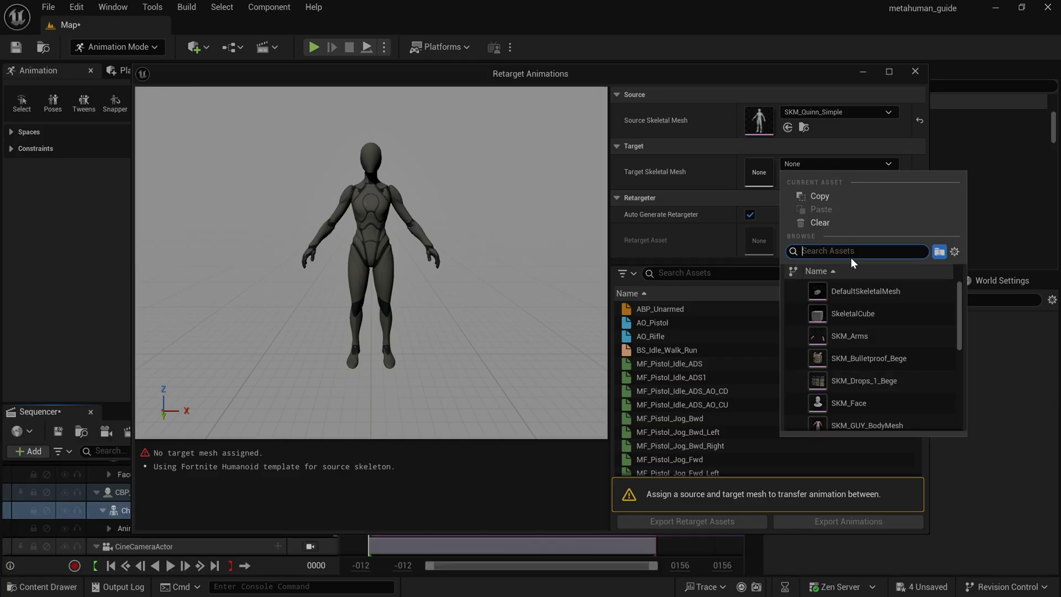
text(mesh)
scroll(942, 410, down, 3)
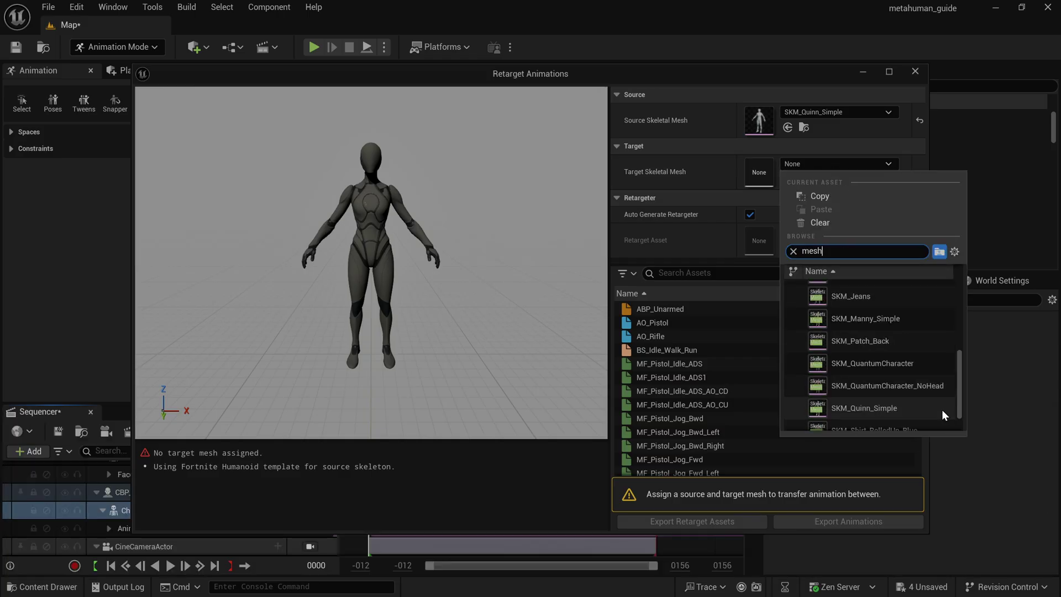
scroll(939, 402, down, 1)
click(935, 357)
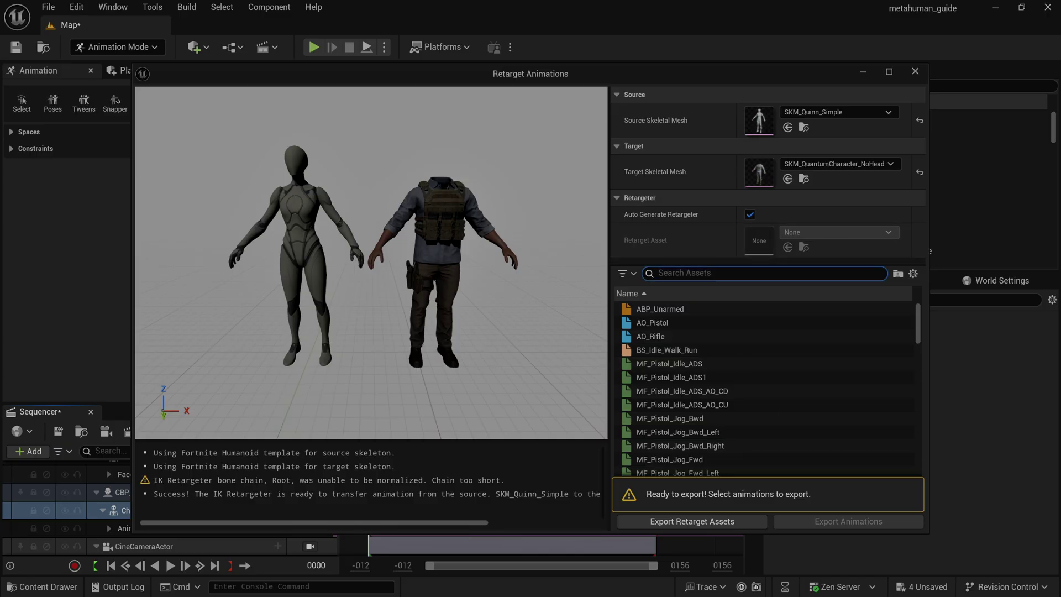
Export the retargeted type_look_up_ue5 animation to the Content folder, including referenced assets, and close the content browser window
click(668, 309)
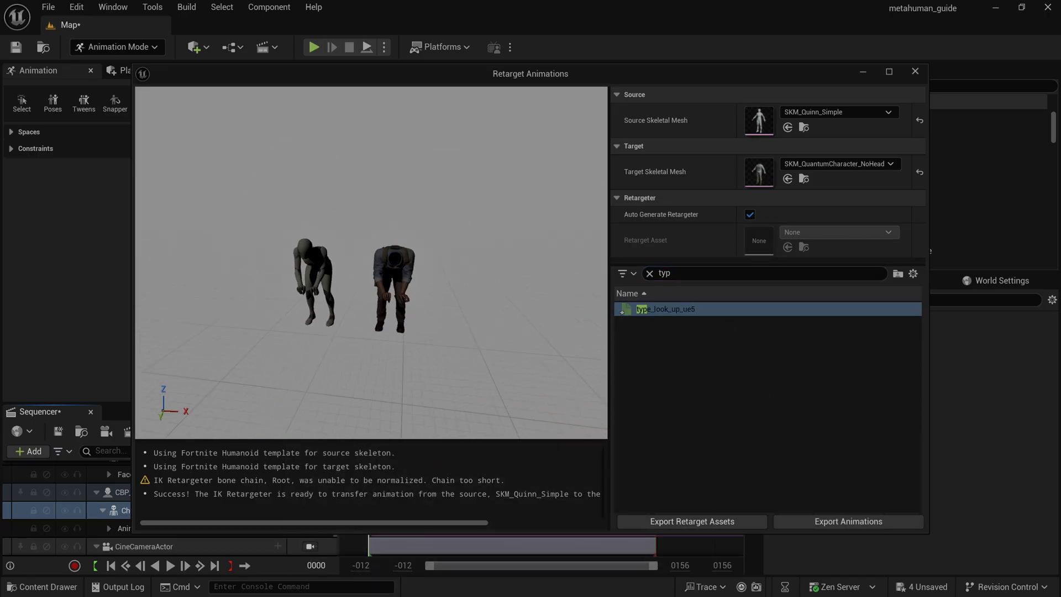
click(863, 523)
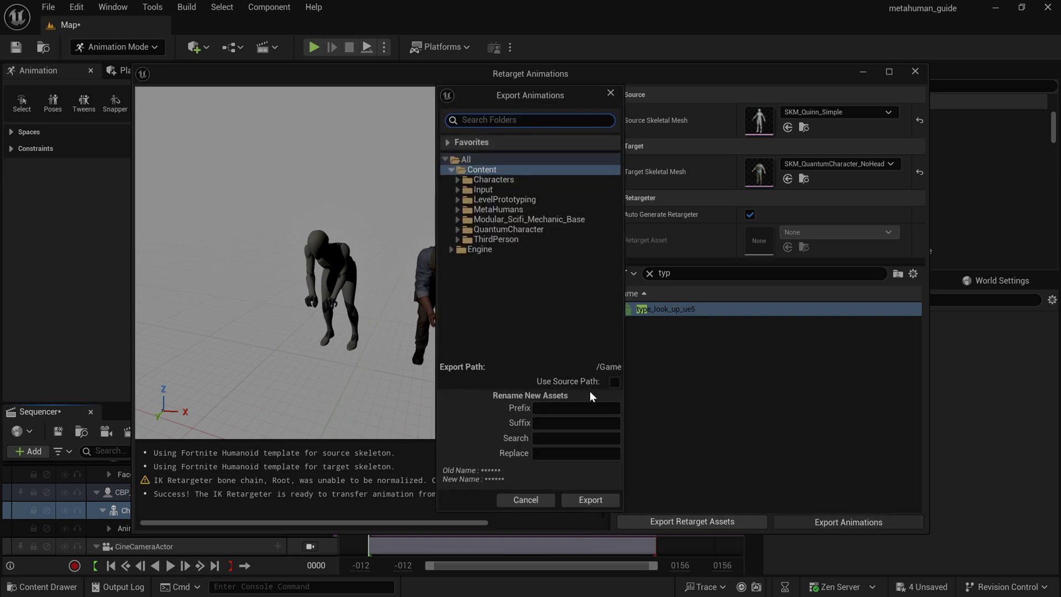
click(592, 500)
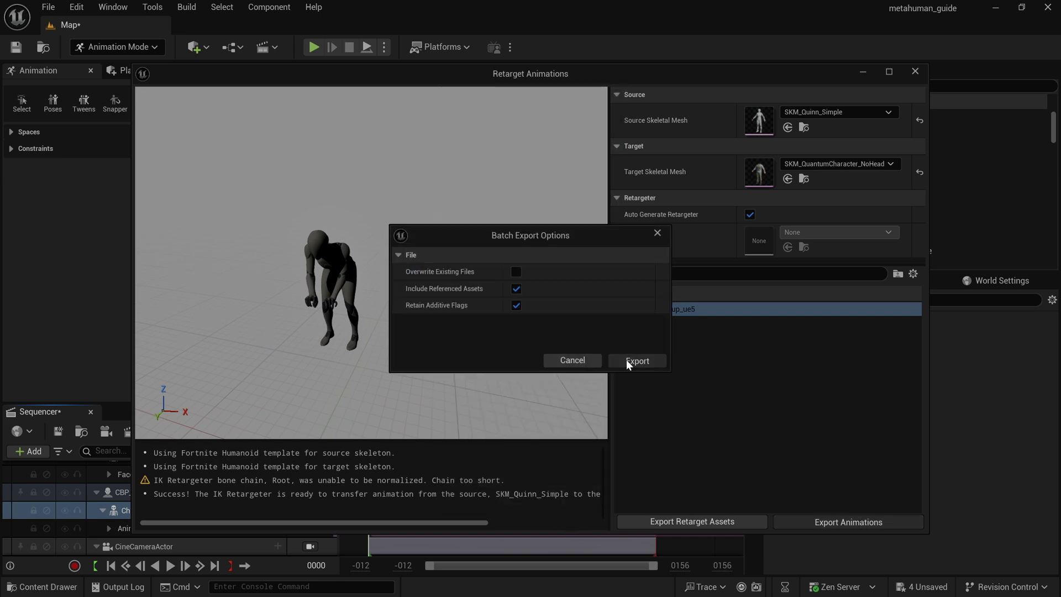
click(627, 362)
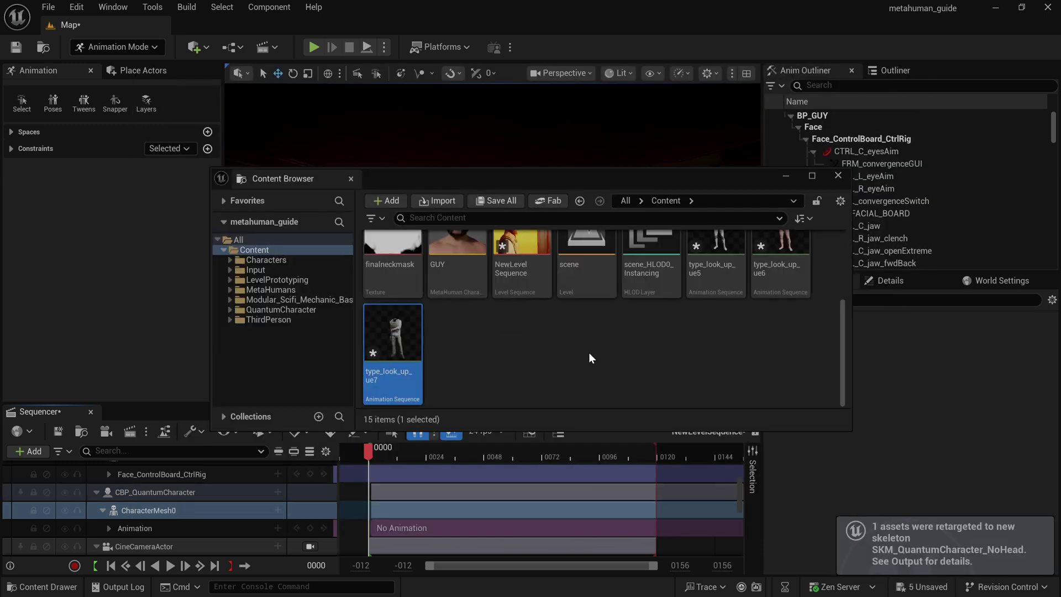
click(838, 176)
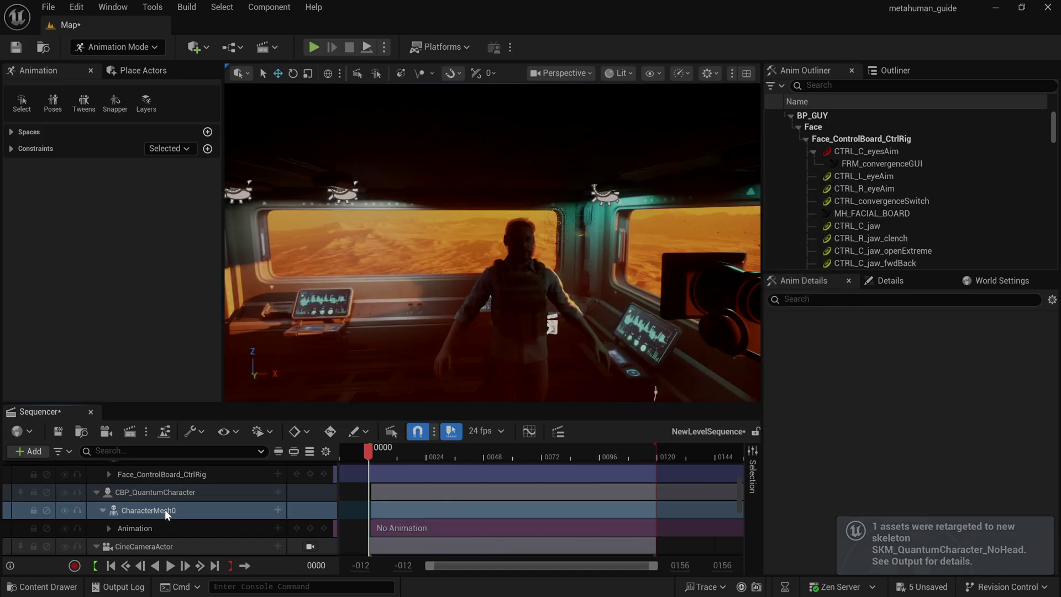
Add the type_look_up_ue7 animation to CharacterMesh0's Animation track and move the playhead near the sequence start
click(161, 528)
click(276, 529)
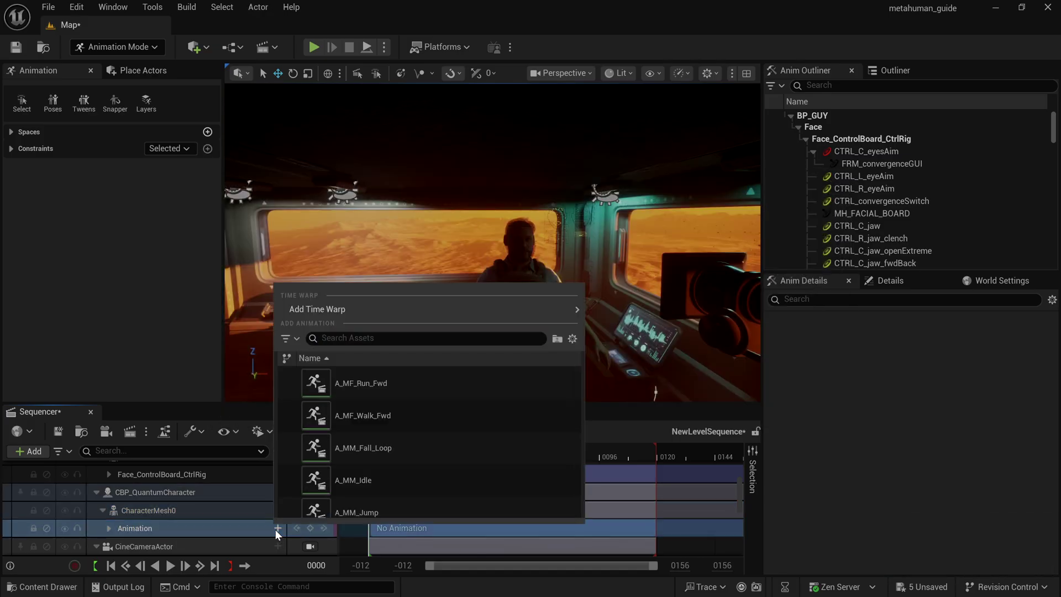
text(ty)
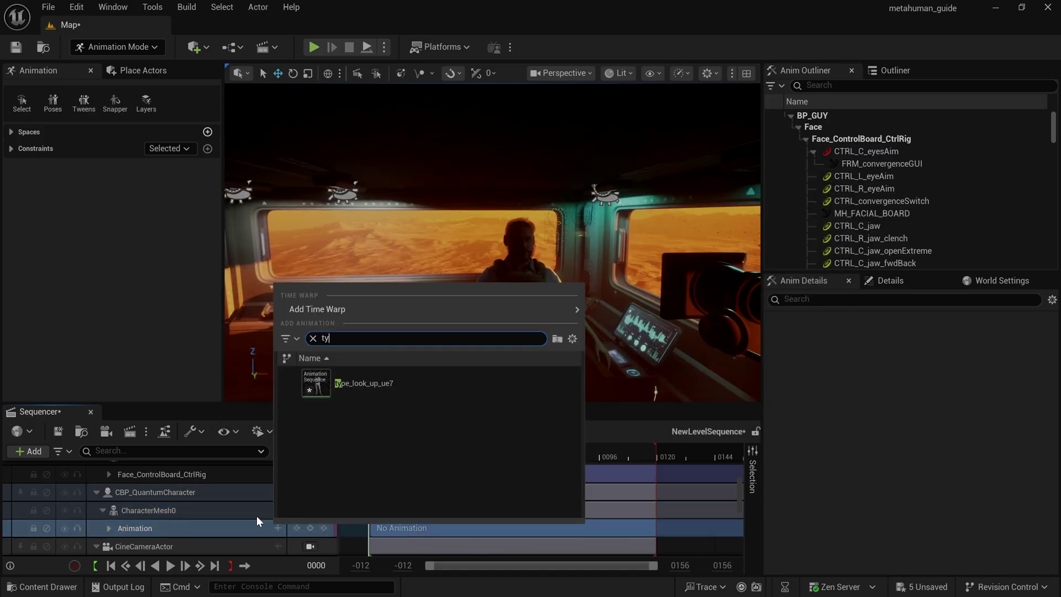
click(364, 383)
click(377, 455)
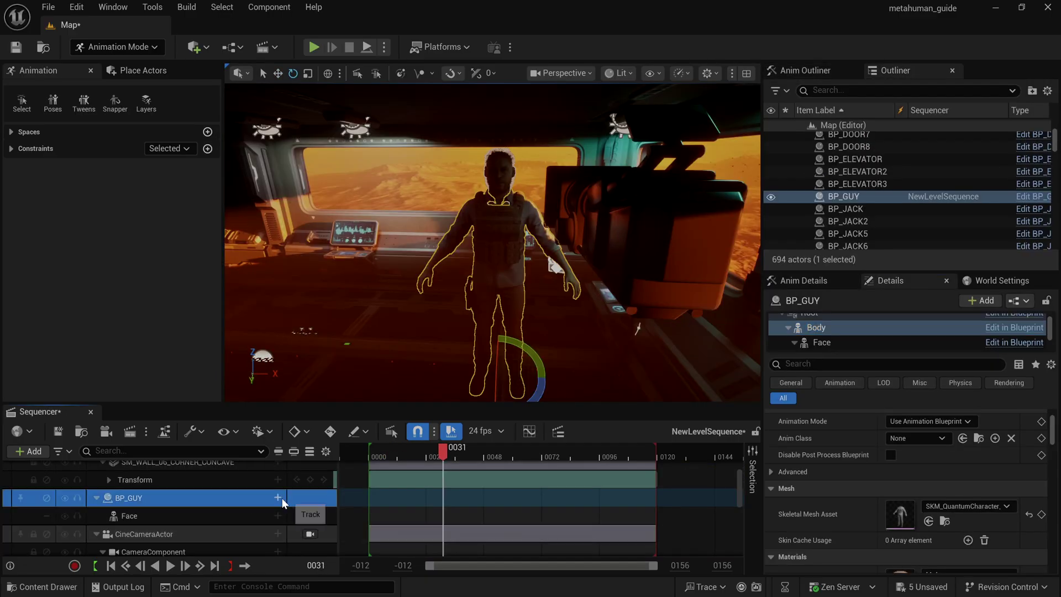
Add BP_GUY's Body component to the sequence and give it the type_look_up_ue7 animation
click(281, 498)
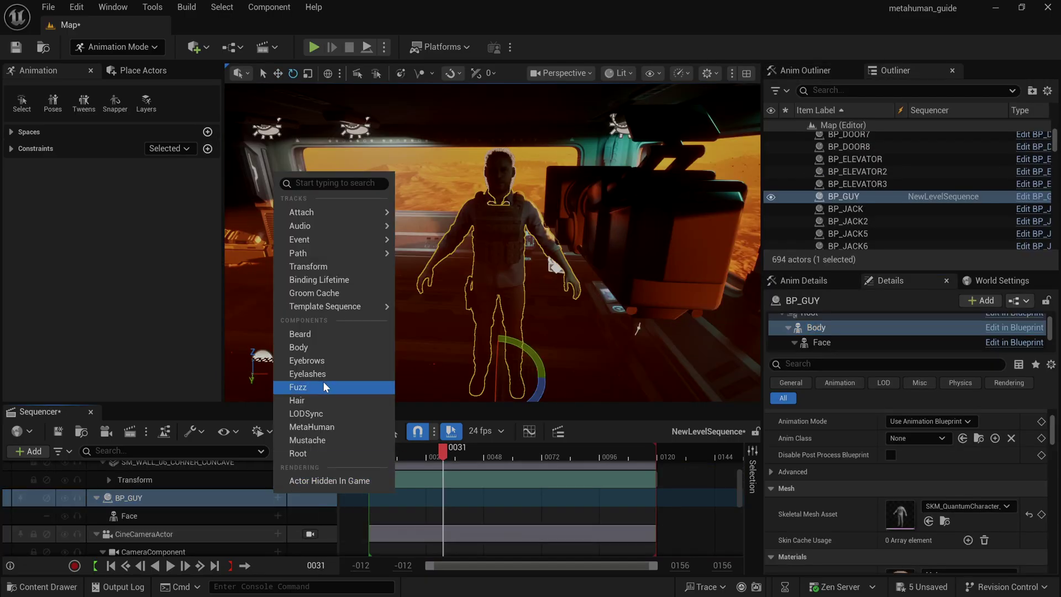
click(324, 349)
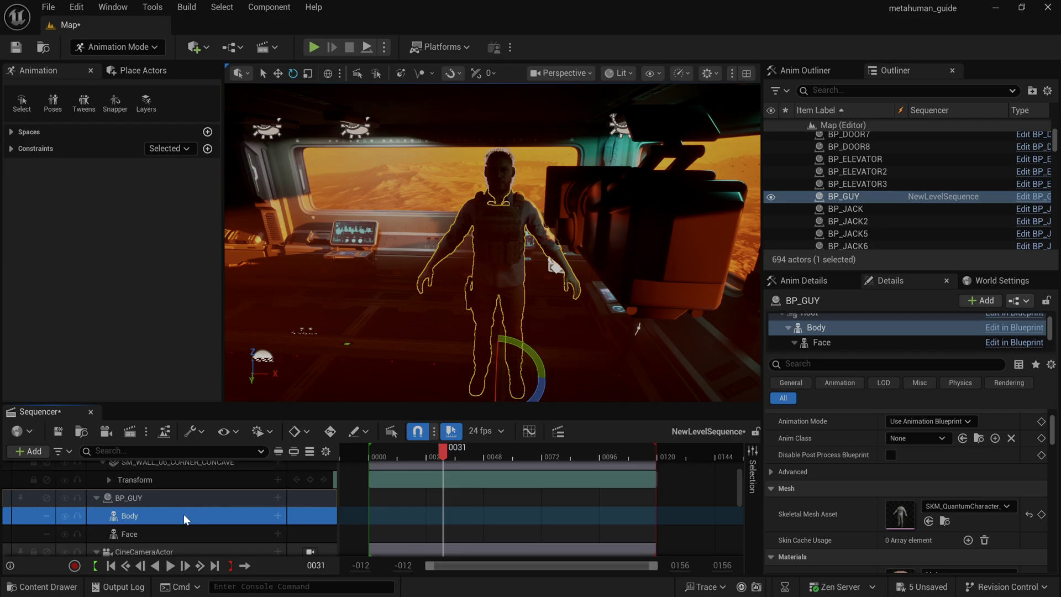
click(279, 516)
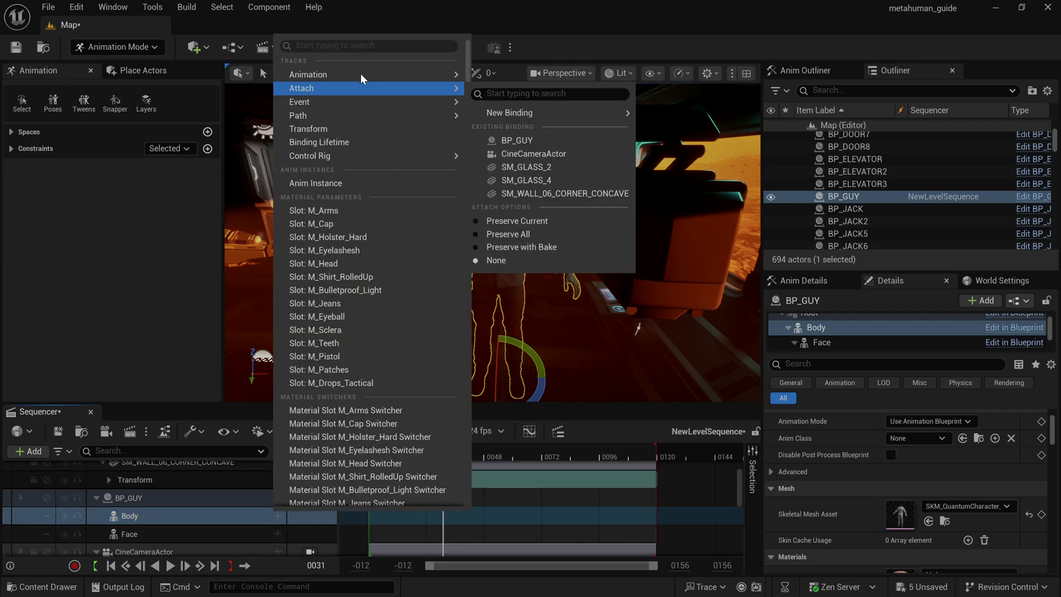
mouse_move(422, 78)
text(type)
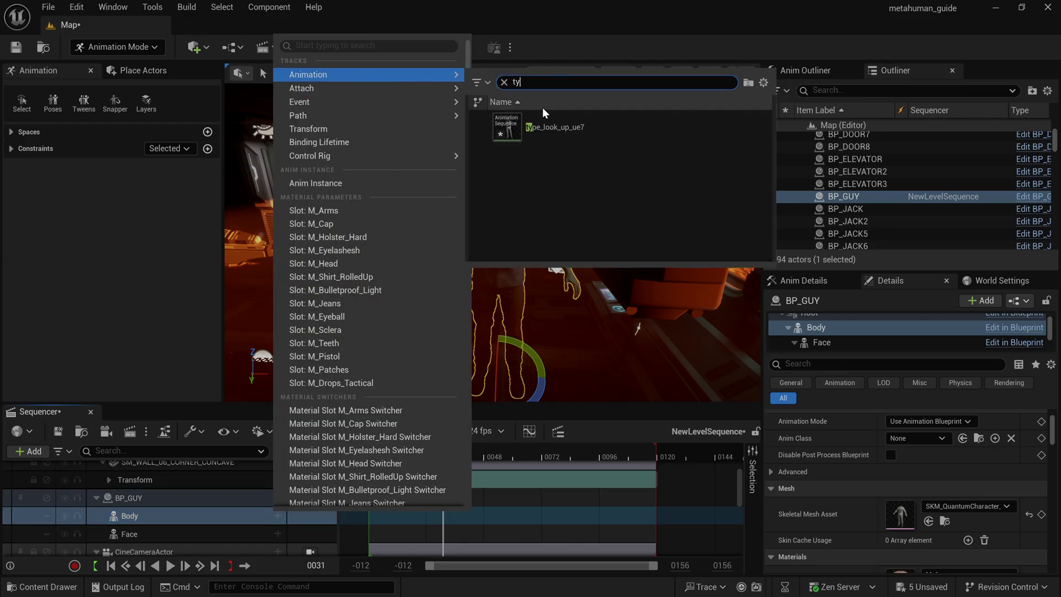
click(564, 127)
Scrub through BP_GUY's body animation and shift its clip slightly earlier in the sequence
drag(493, 447, 455, 459)
right_drag(492, 243, 420, 243)
drag(515, 530, 500, 533)
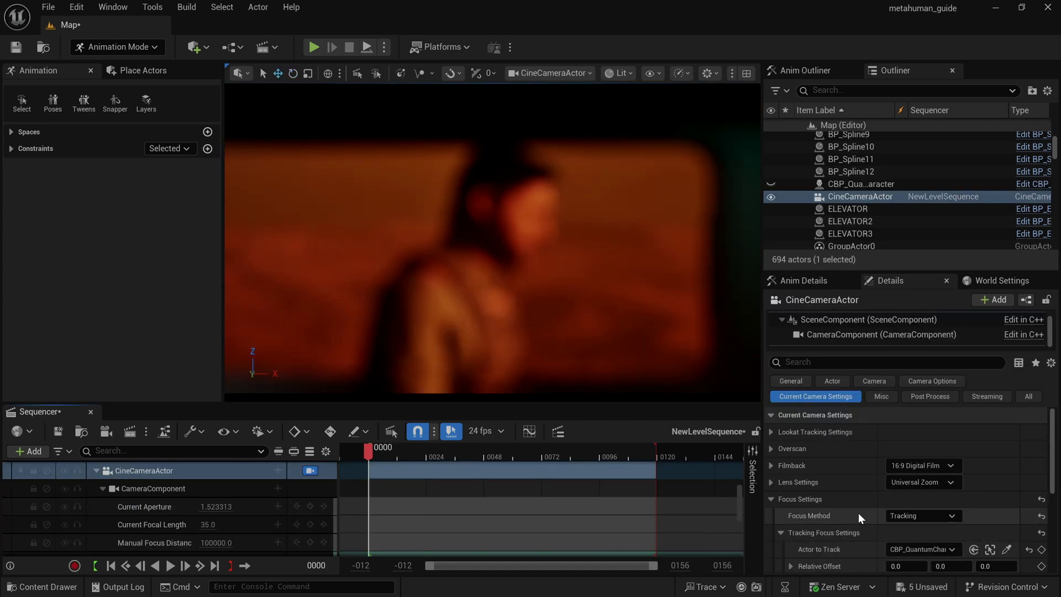
Set the CineCameraActor's tracking focus to follow BP_GUY and play the shot
scroll(905, 535, down, 1)
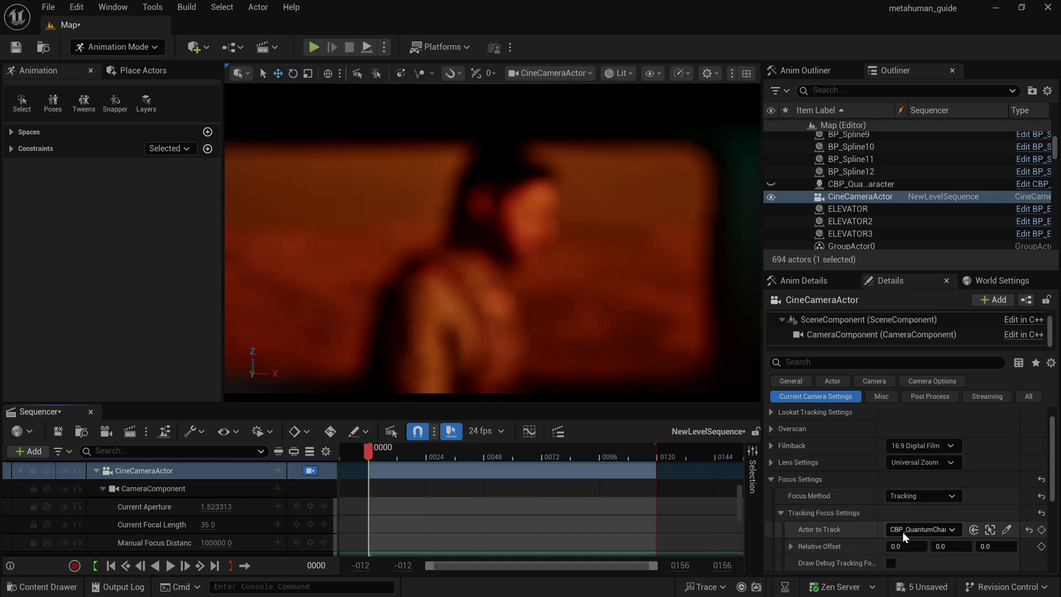
click(1006, 530)
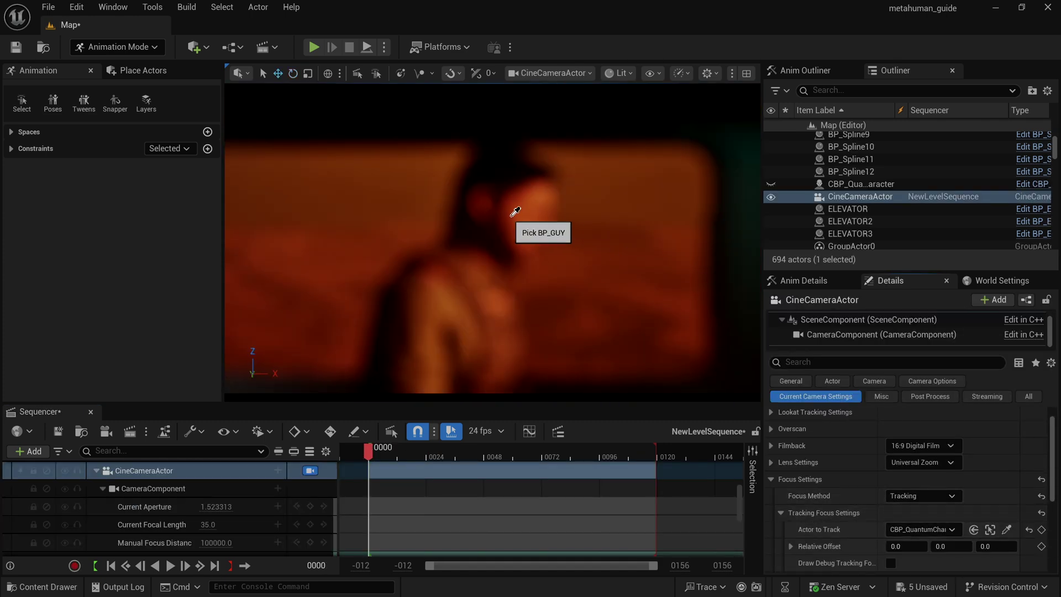
click(514, 218)
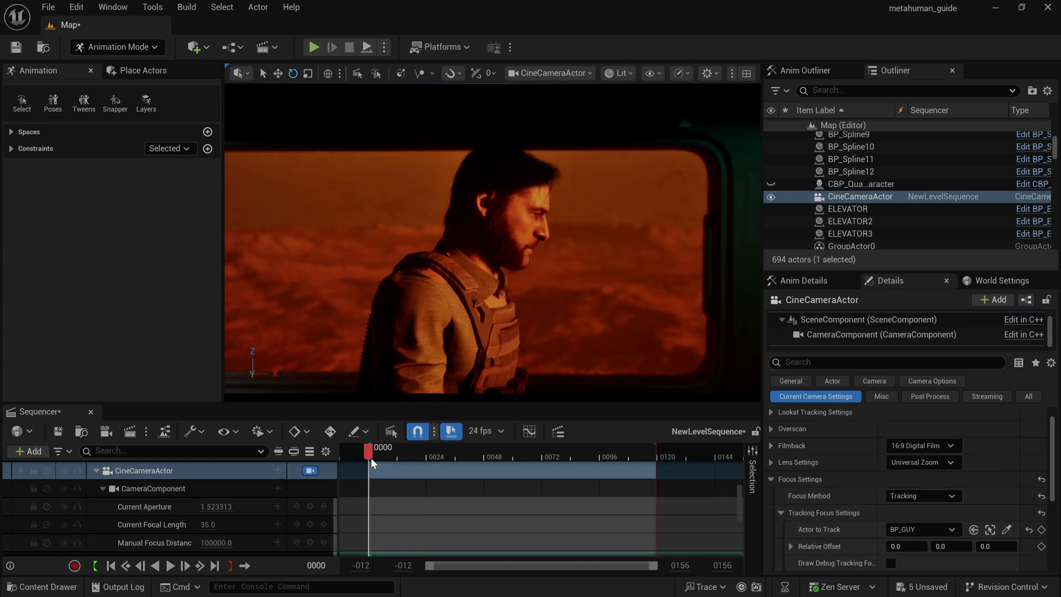
key(space)
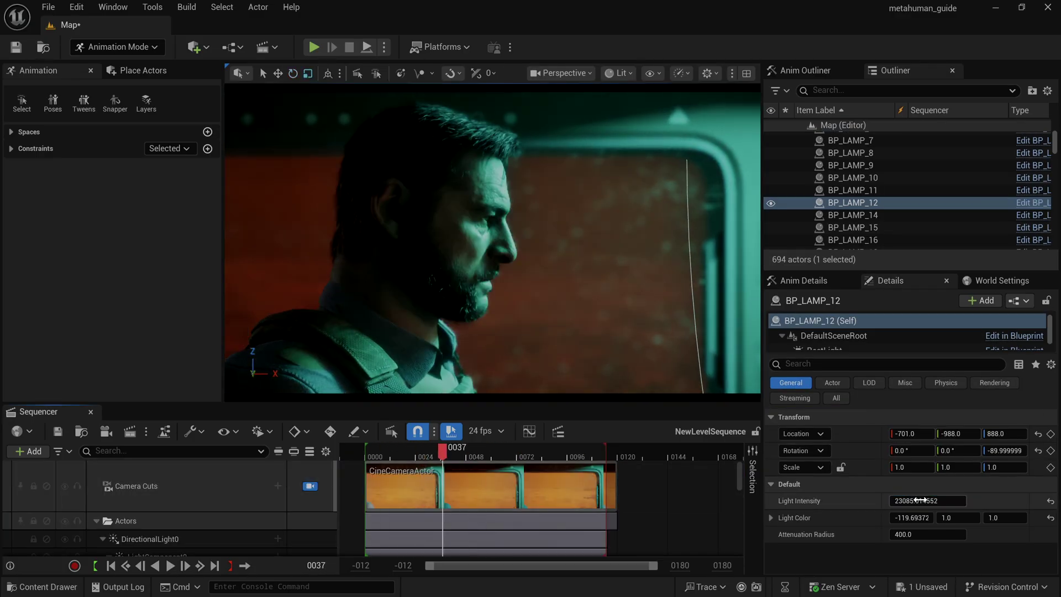
Reduce BP_LAMP_12's light intensity to about 6760 and play the sequence to check the lighting
drag(919, 501, 898, 501)
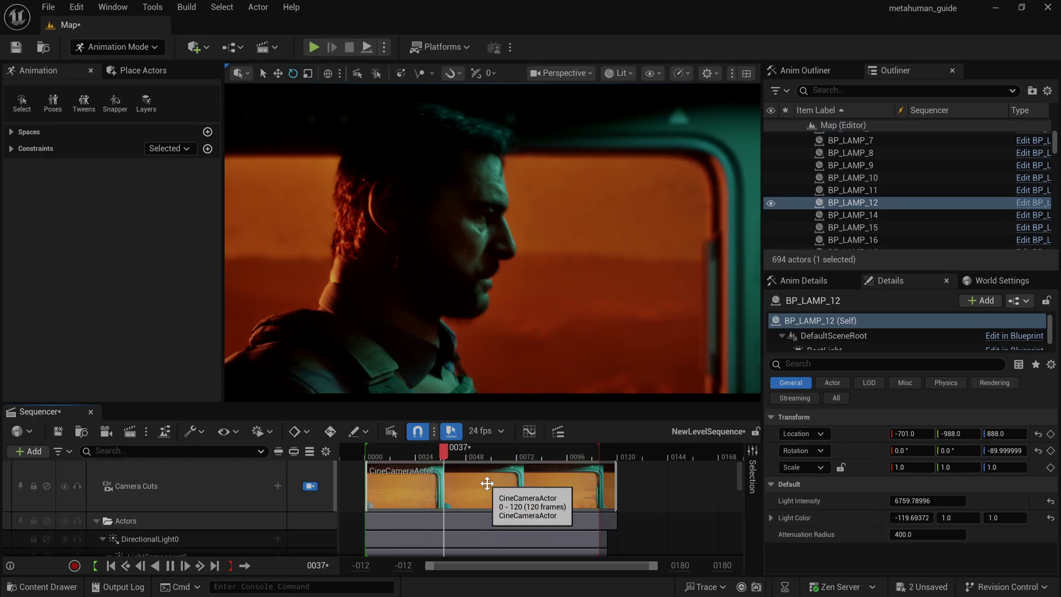
key(space)
Try an X rotation of -157° on DirectionalLight0, undo it, and replay the shot
scroll(955, 159, up, 12)
click(865, 149)
drag(906, 449, 929, 449)
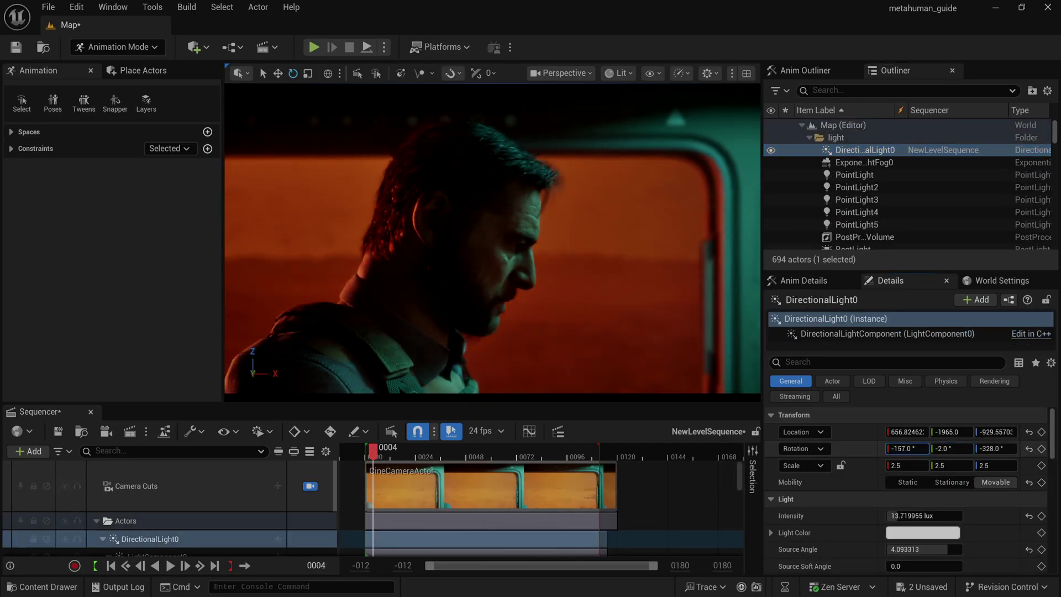
key(ctrl+z)
key(space)
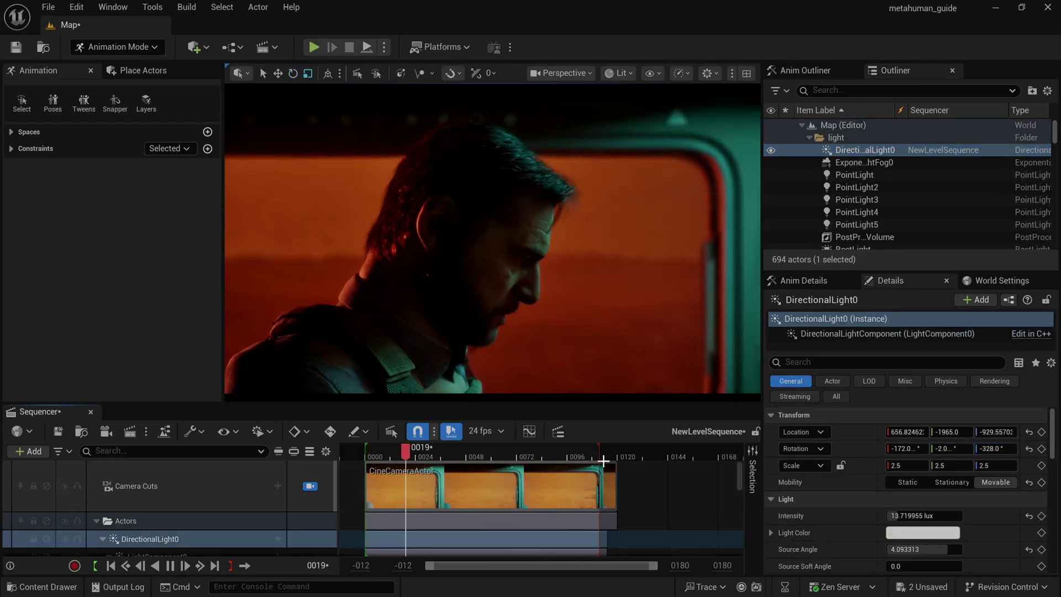
Reduce DirectionalLight0's intensity to about 9.39 lux and check a frame near the end of the shot
key(space)
drag(940, 516, 918, 516)
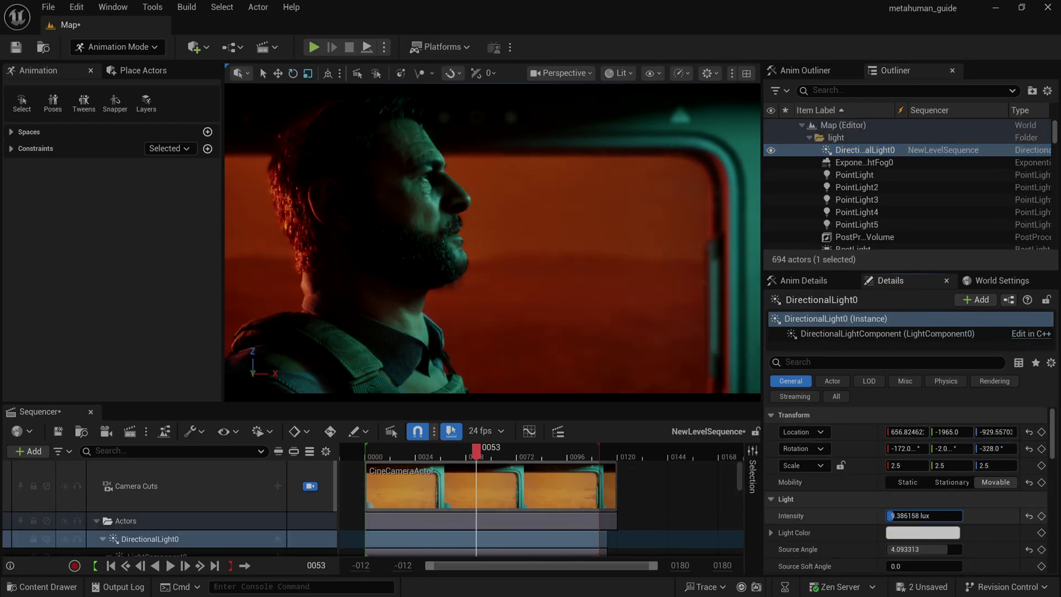
click(584, 450)
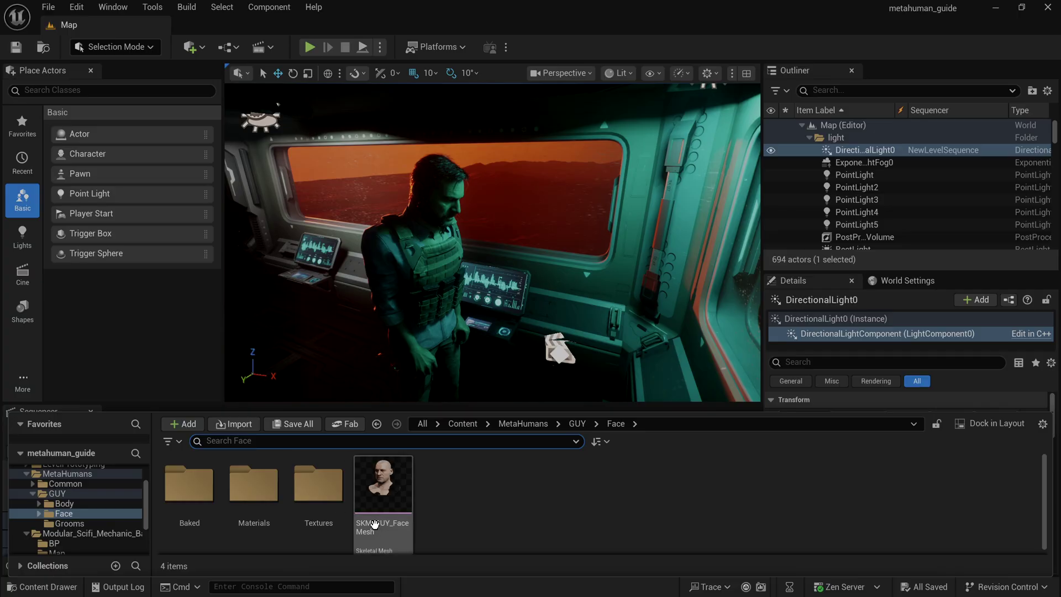
Place the SKM_GUY_FaceMesh skeletal mesh from the MetaHumans/GUY/Face folder in the level
key(ctrl+space)
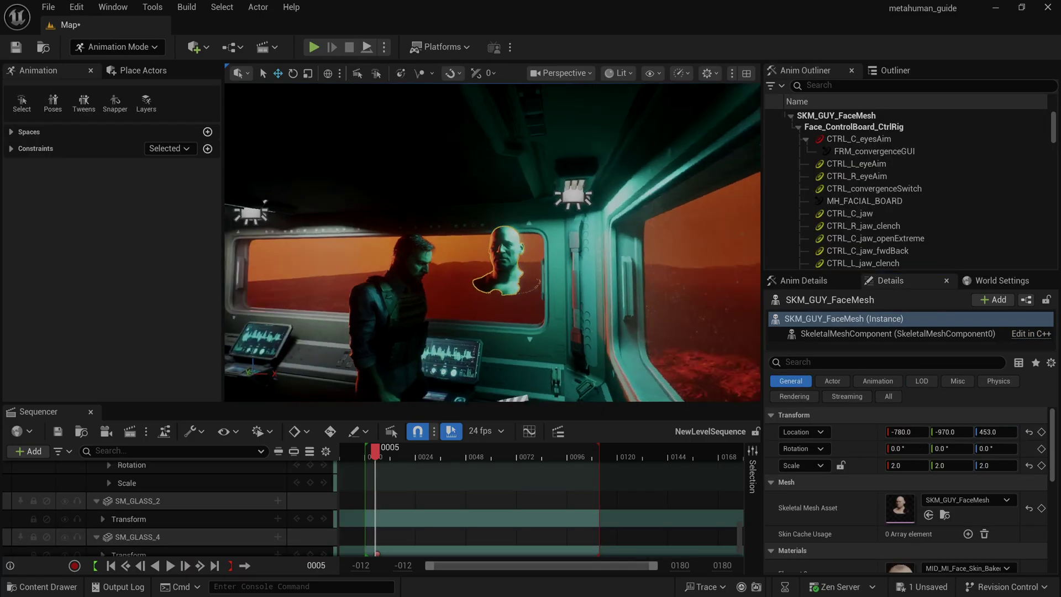
right_click(486, 345)
right_click(355, 333)
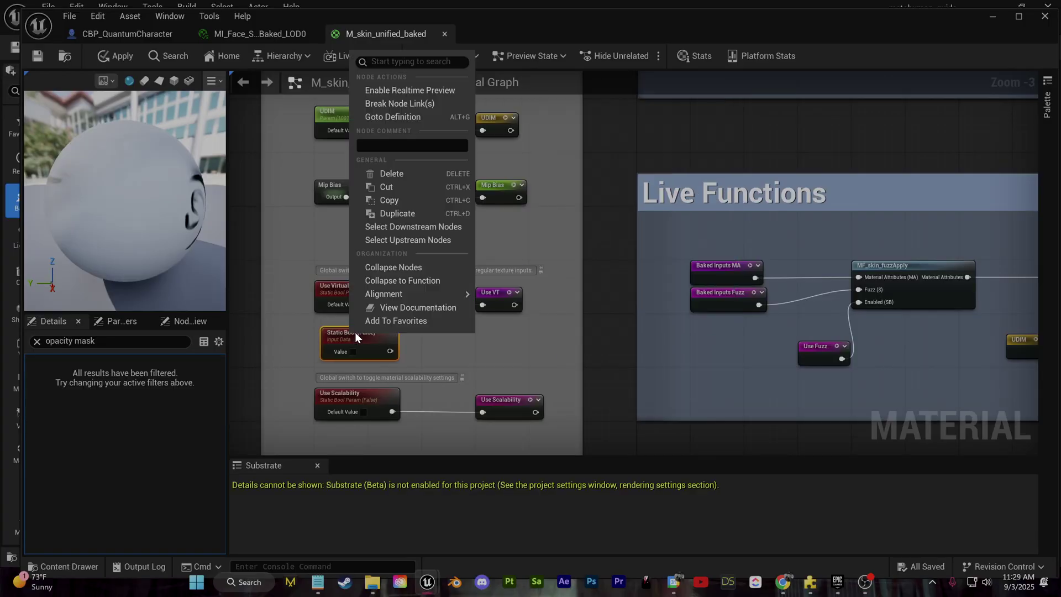
click(347, 351)
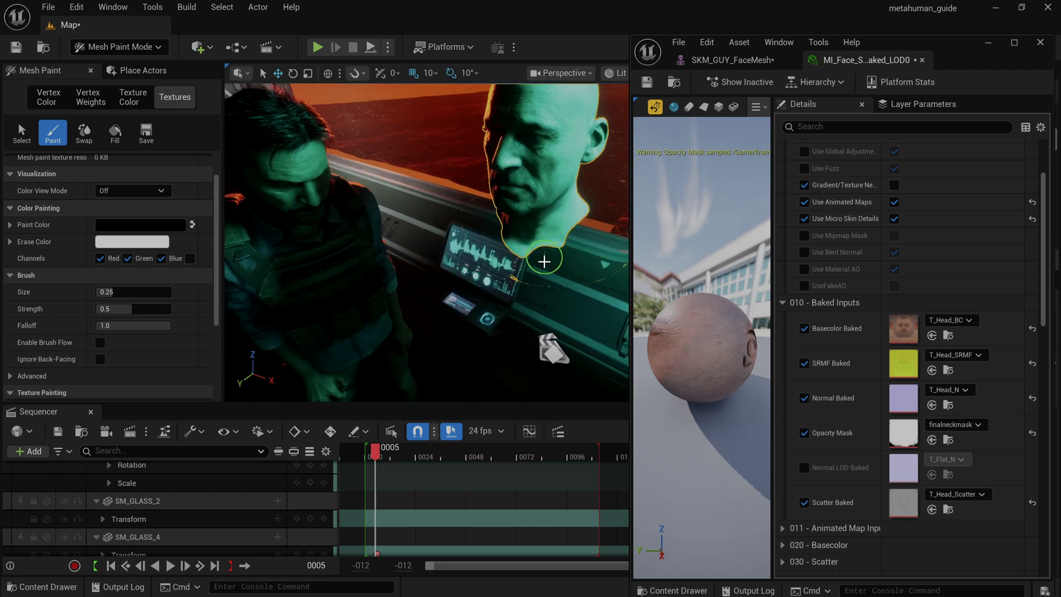
Leave Mesh Paint for Selection mode to hide SKM_GUY_FaceMesh in the level and view the shot through CineCameraActor
click(483, 452)
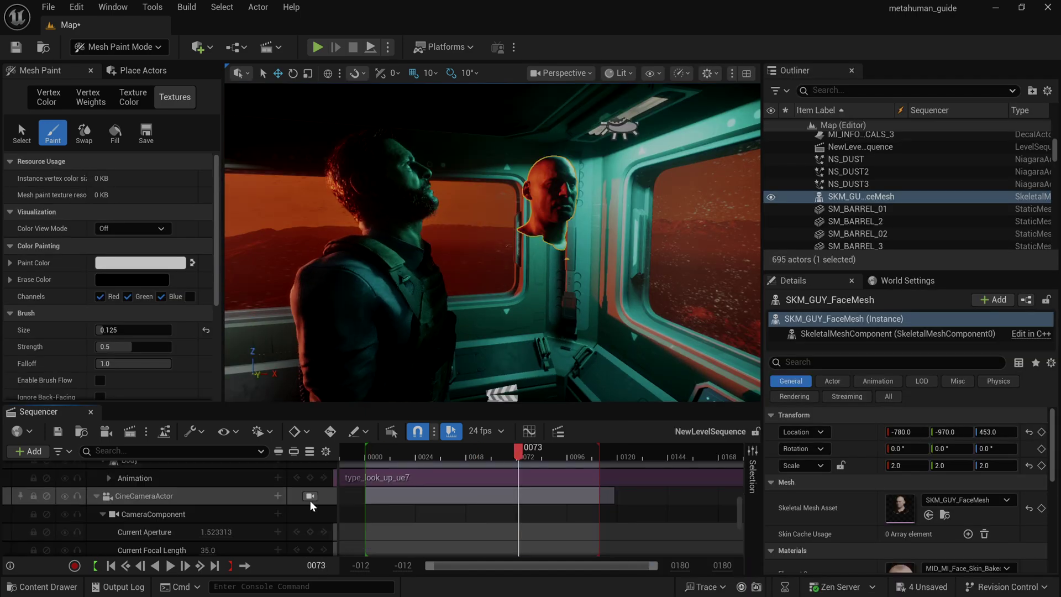
click(117, 47)
click(105, 69)
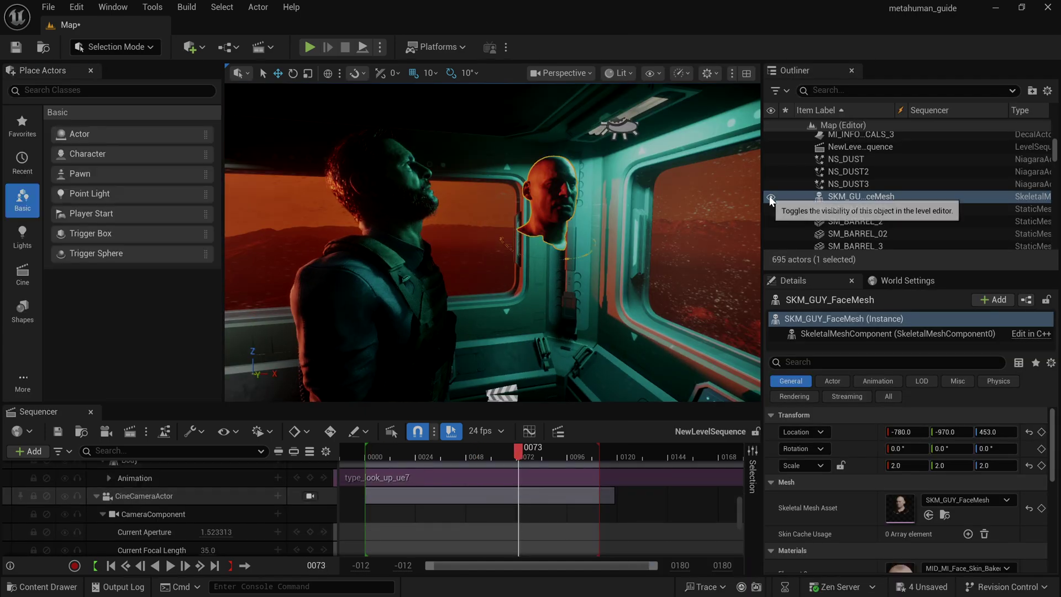
click(771, 196)
click(310, 496)
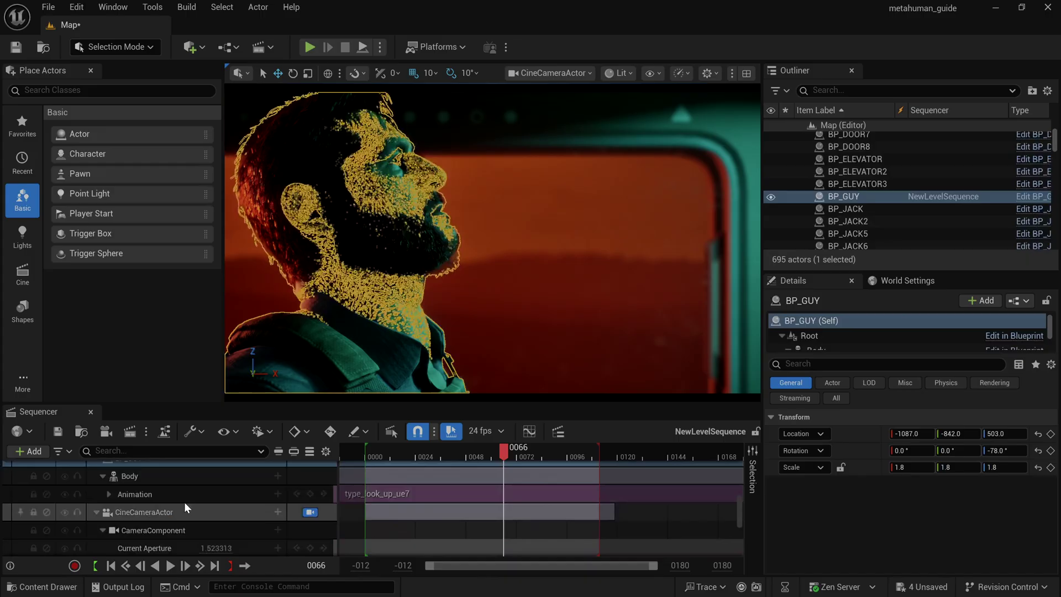
Expand the Body animation track of BP_GUY, undo the last change, and scrub through the sequence
click(109, 494)
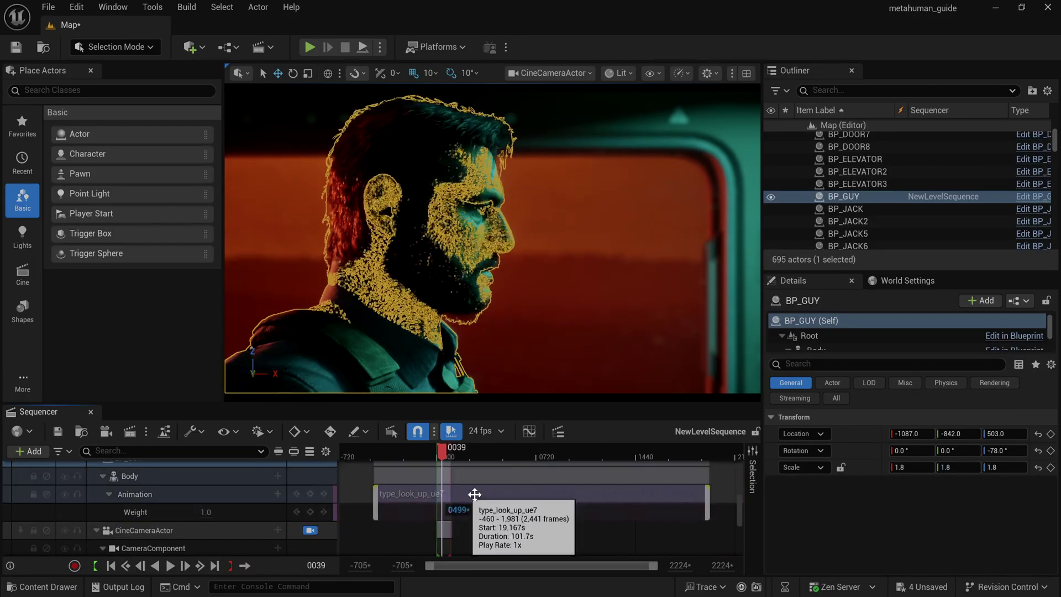
key(ctrl+z)
drag(451, 467, 499, 458)
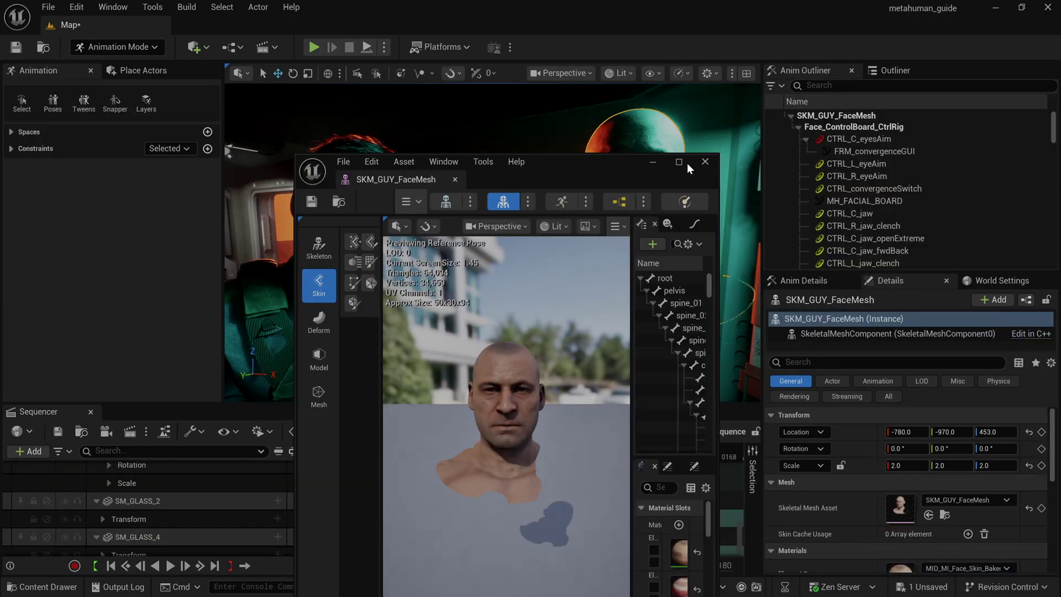
Open the face skin material instance assigned to SKM_GUY_FaceMesh's Element 0 slot and place its window beside the level view
double_click(688, 165)
scroll(685, 315, down, 5)
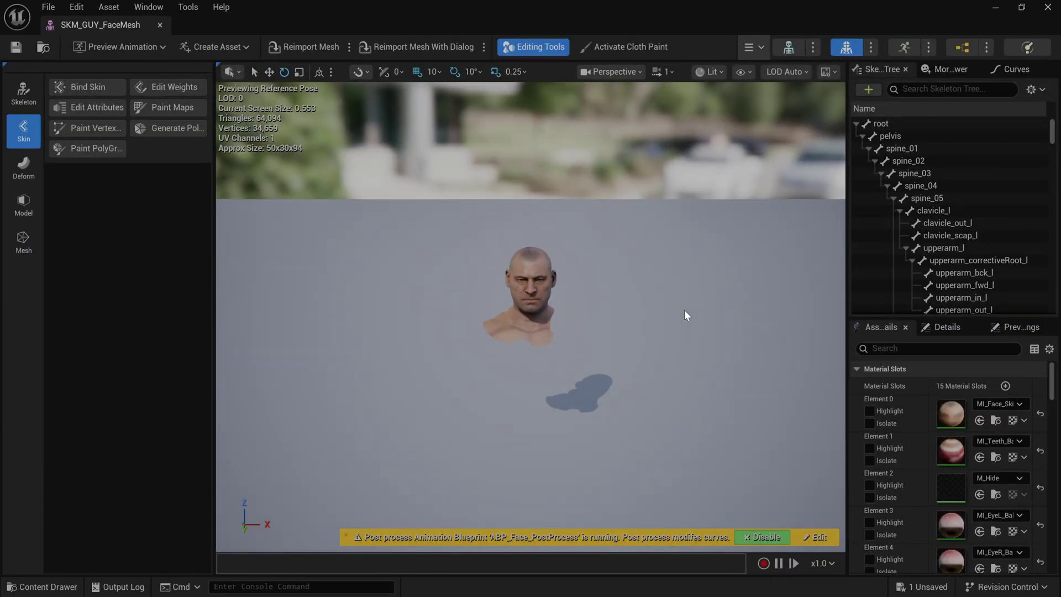
double_click(952, 412)
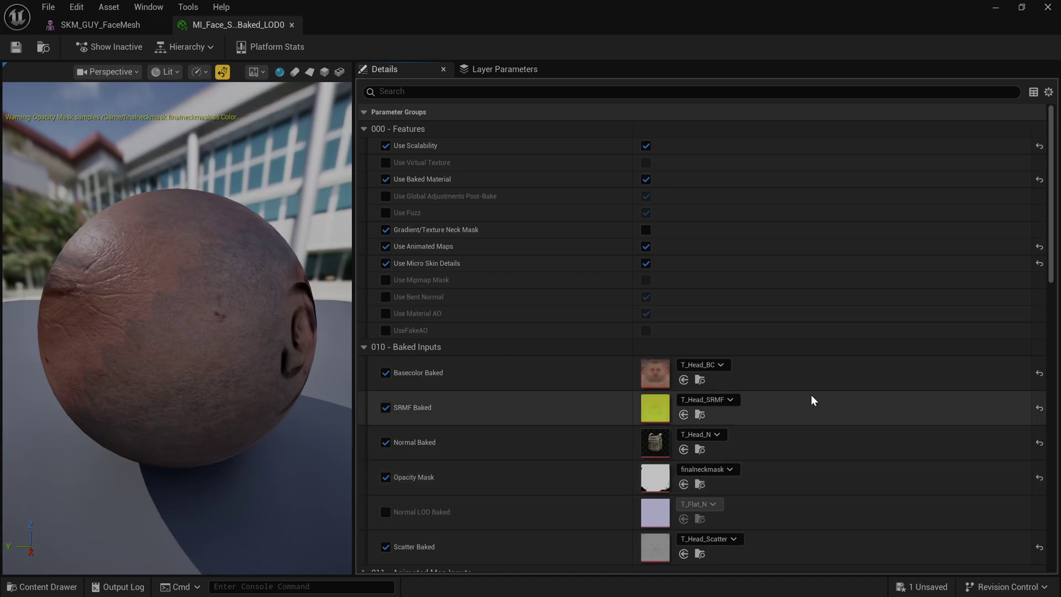
drag(346, 17, 835, 46)
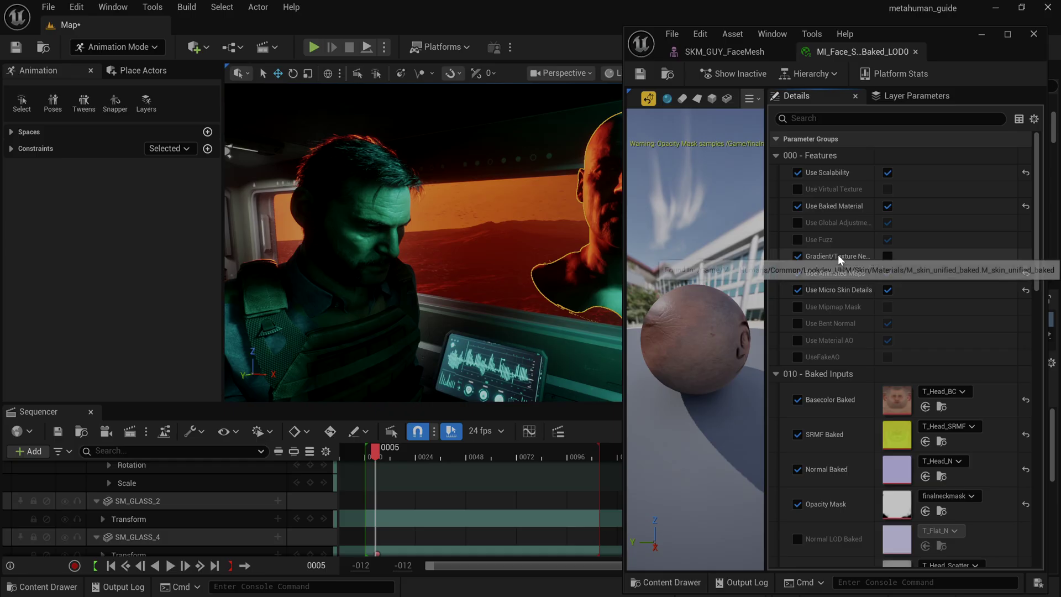
Try enabling Gradient/Texture Neck Mask on the face skin material instance and adjusting its Mask Height
click(886, 255)
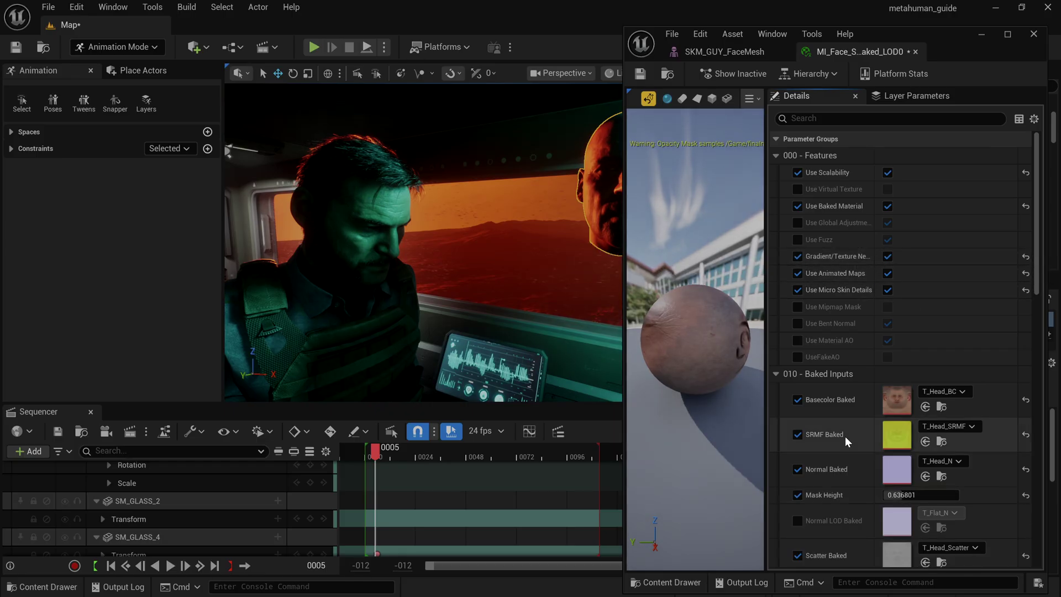
scroll(844, 436, down, 5)
drag(906, 375, 939, 375)
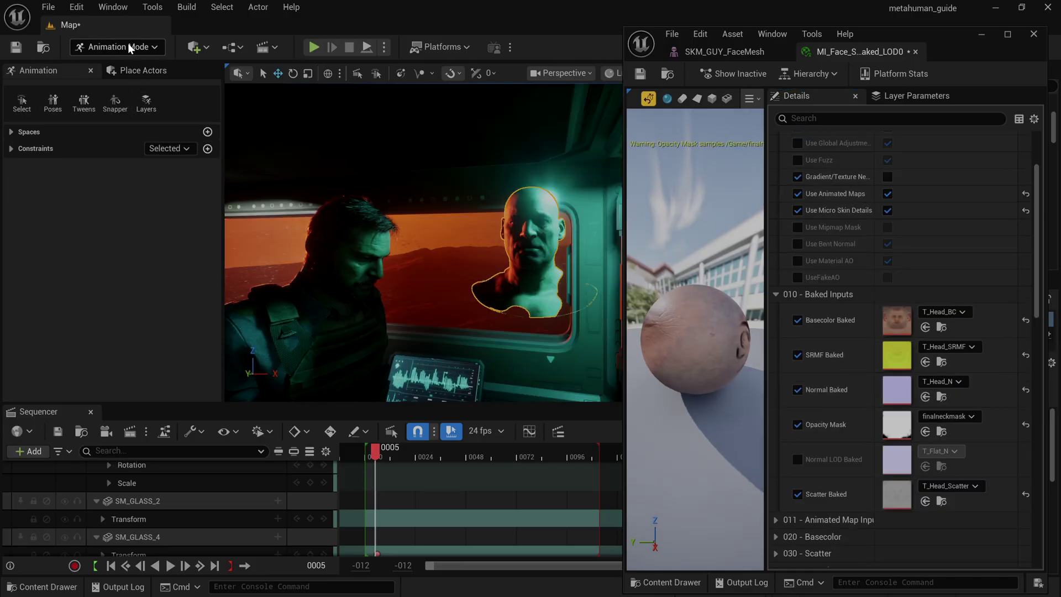
Switch the level editor to Mesh Paint mode for the placed face mesh
click(129, 46)
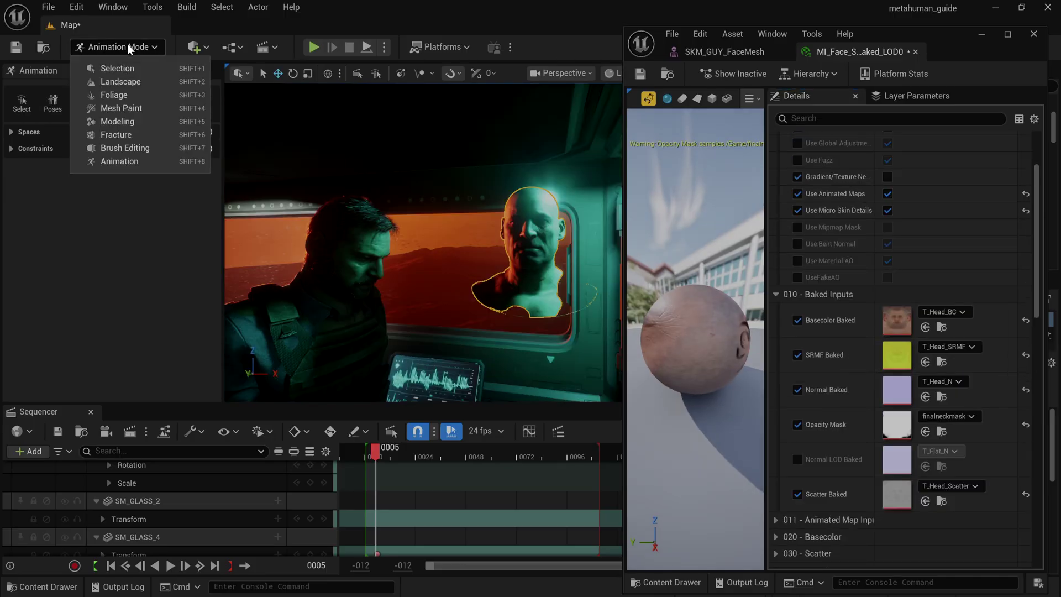
click(128, 109)
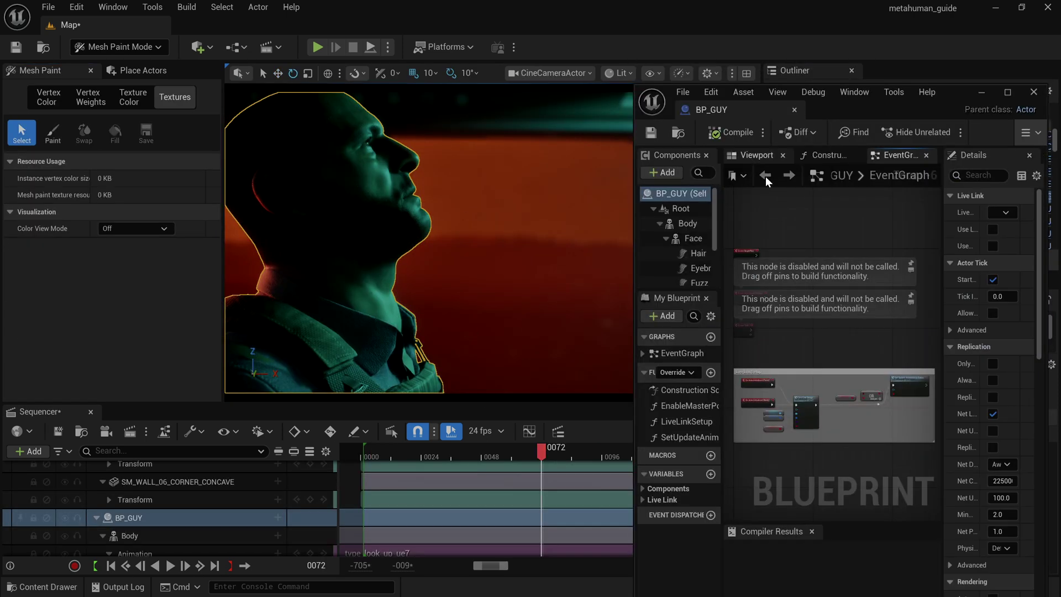
Reshape the neck area of BP_GUY's headless body mesh with the Sculpt tool and replay the shot
click(757, 155)
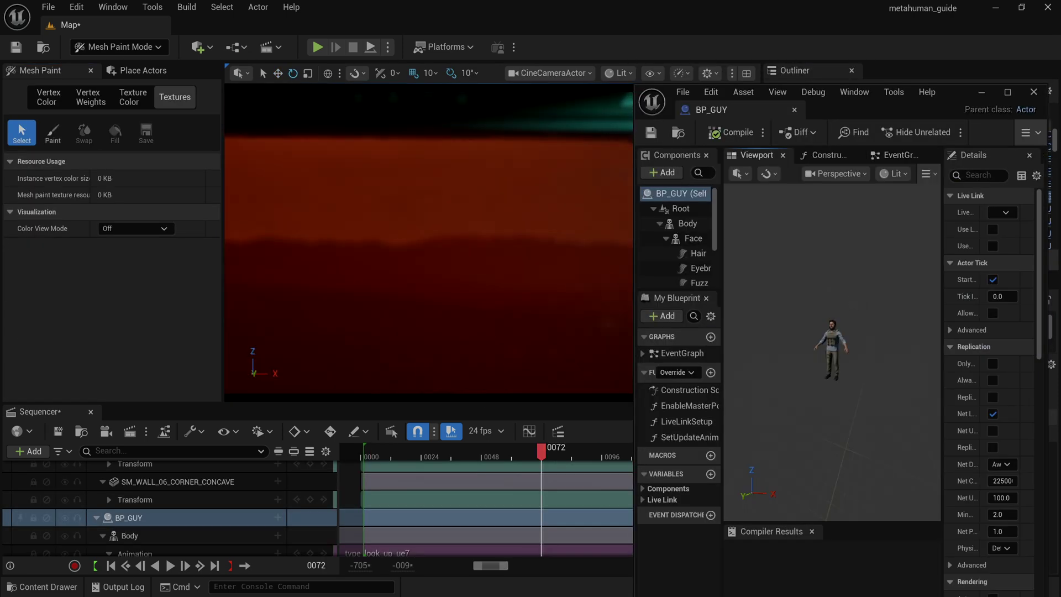
click(832, 345)
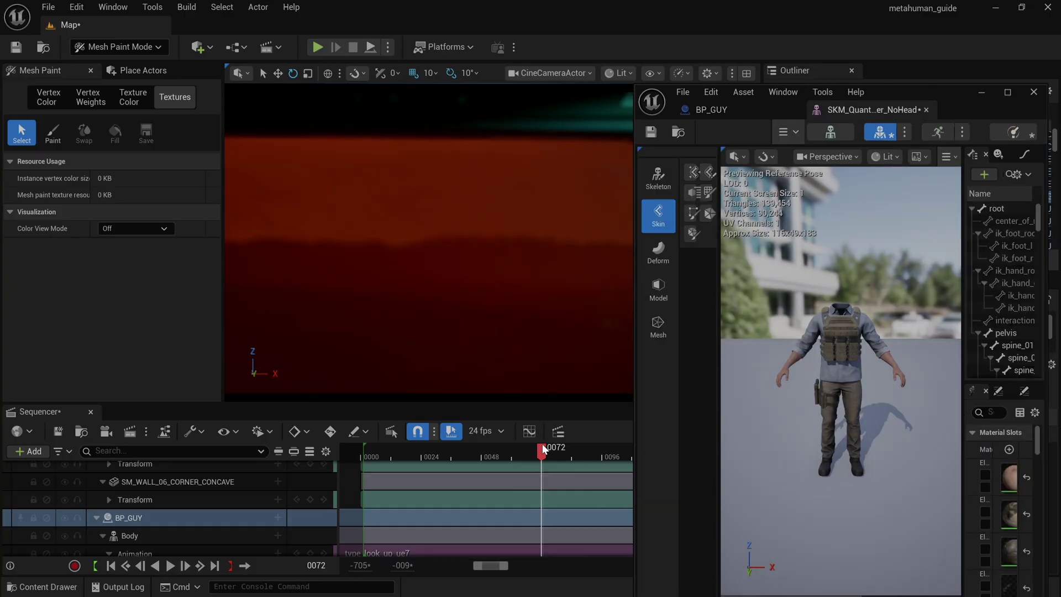
click(694, 172)
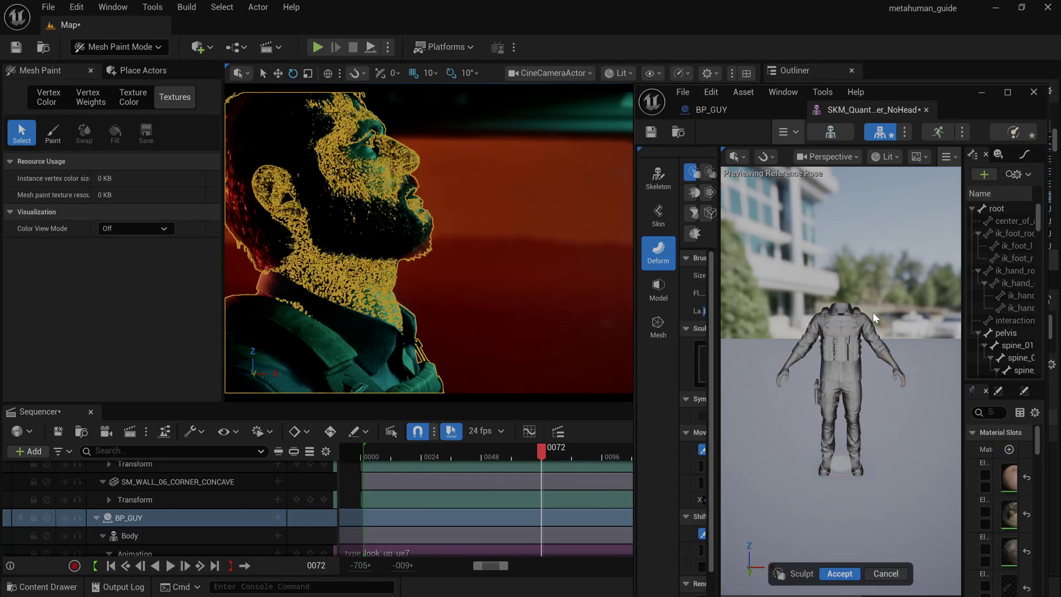
right_drag(884, 420, 847, 330)
mouse_move(847, 330)
alt+mouse_down()
mouse_move(857, 327)
mouse_move(818, 345)
alt+mouse_up()
click(840, 575)
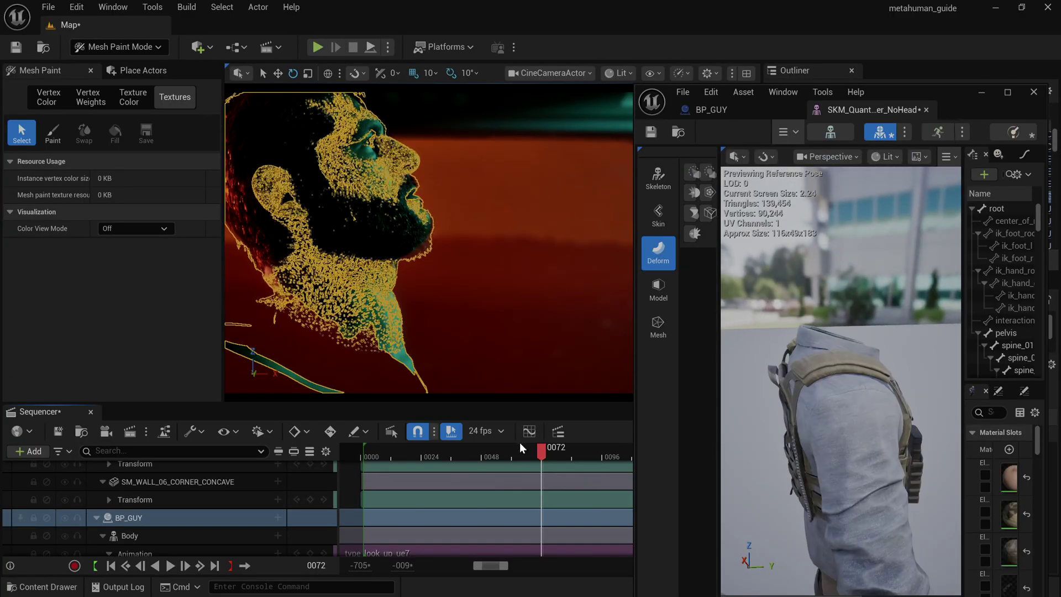
mouse_move(544, 450)
mouse_down()
mouse_move(356, 464)
mouse_move(440, 468)
mouse_up()
key(space)
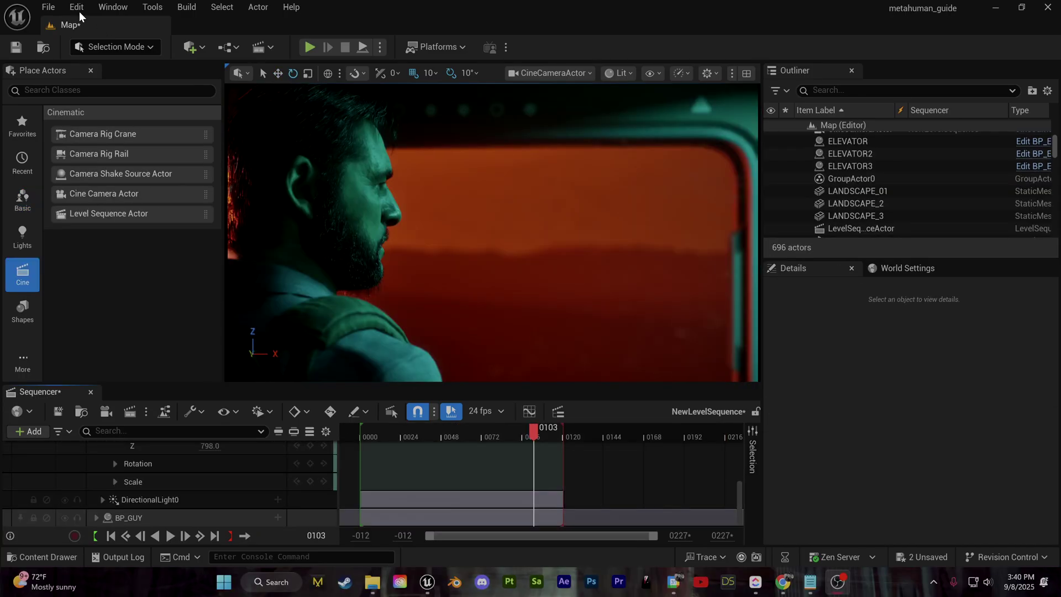
Find and enable the Movie Render Queue plugin
click(77, 8)
click(110, 215)
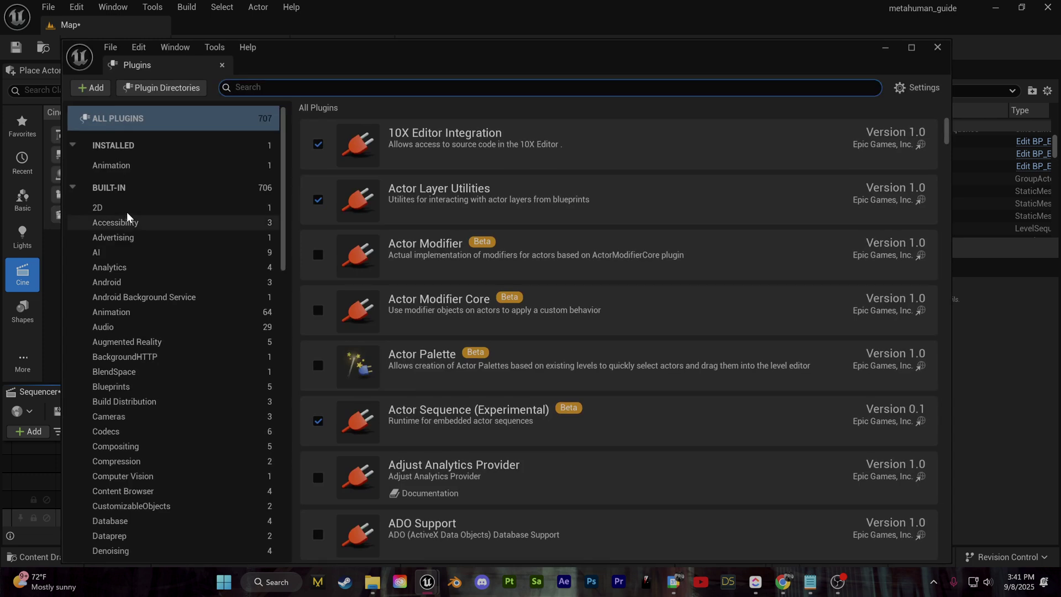
text(movie r)
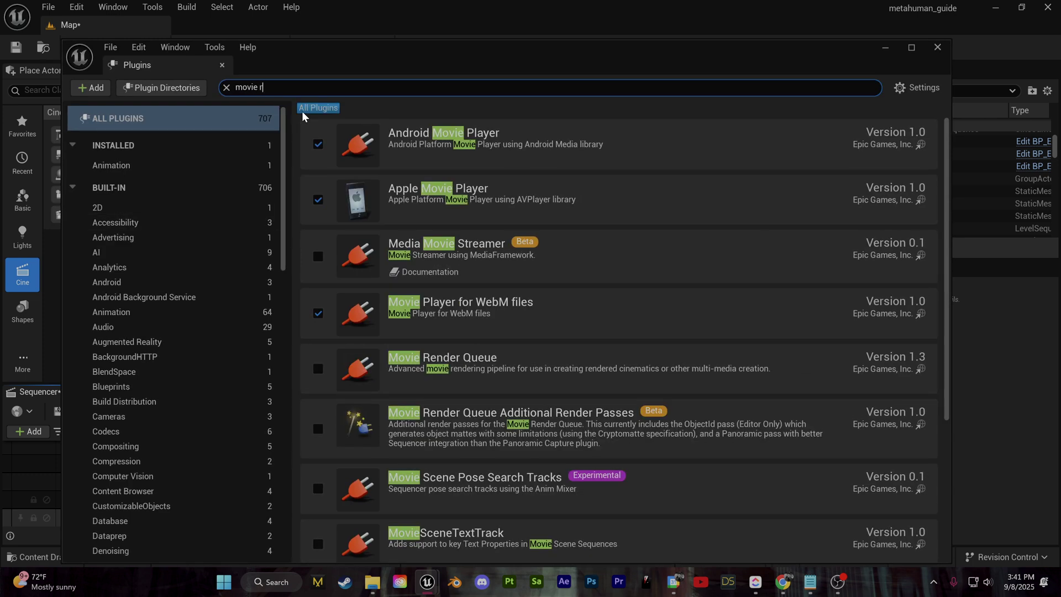
text(ender)
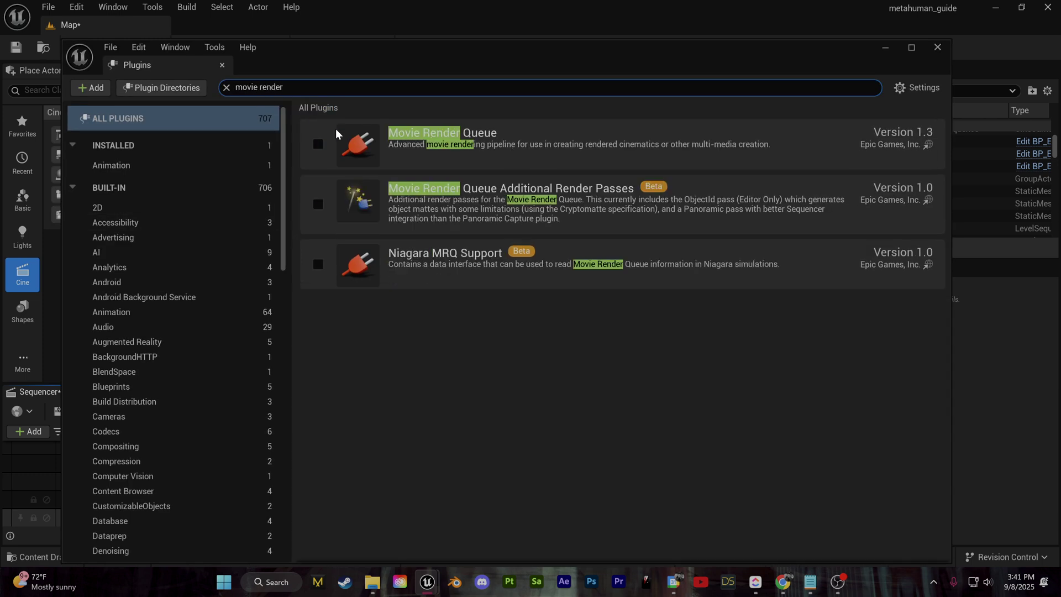
click(318, 145)
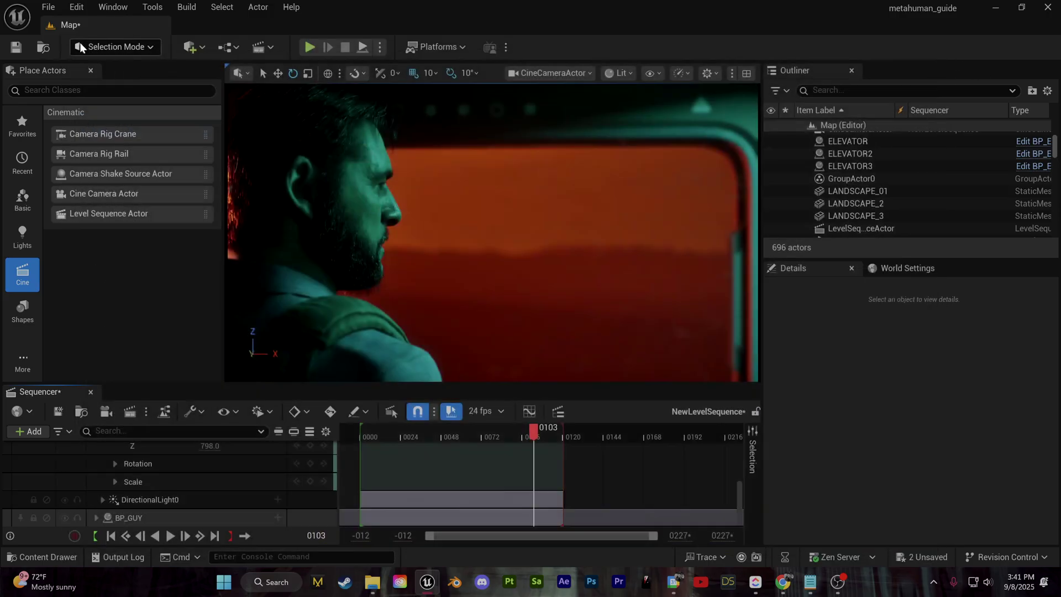
Choose Movie Render Queue as the sequence's renderer and open it with NewLevelSequence as a job
click(145, 411)
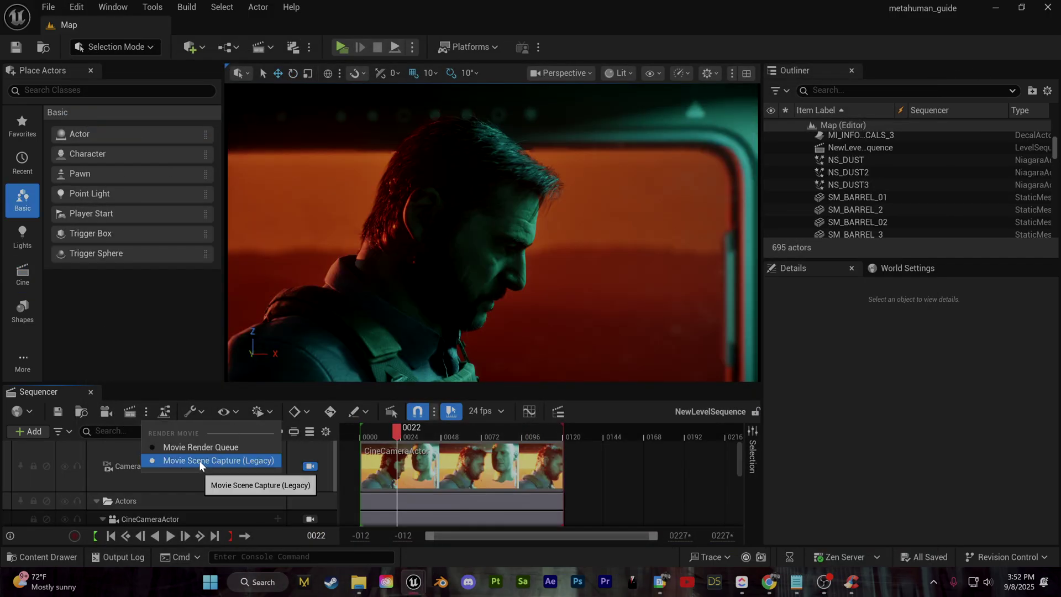
click(131, 412)
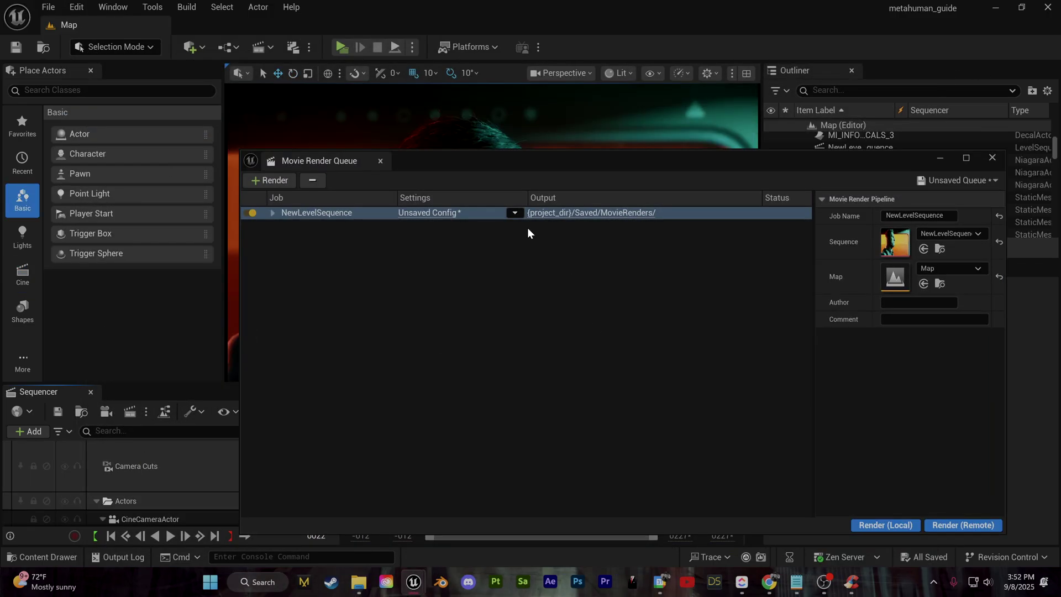
drag(545, 159, 327, 159)
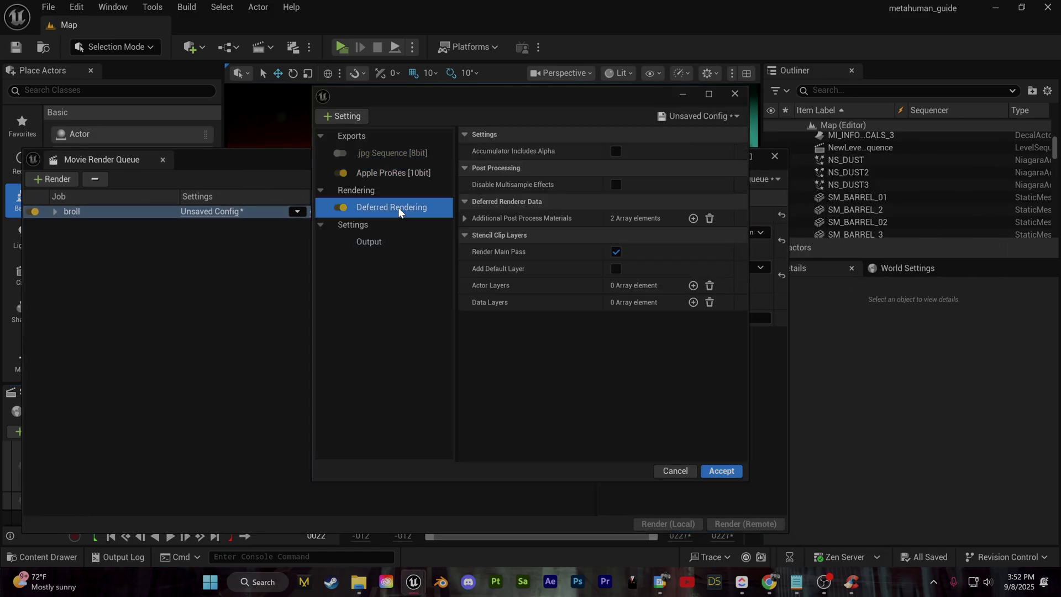
Set the render's output resolution to 3840 × 2160 and expand the advanced output options
click(370, 242)
double_click(695, 185)
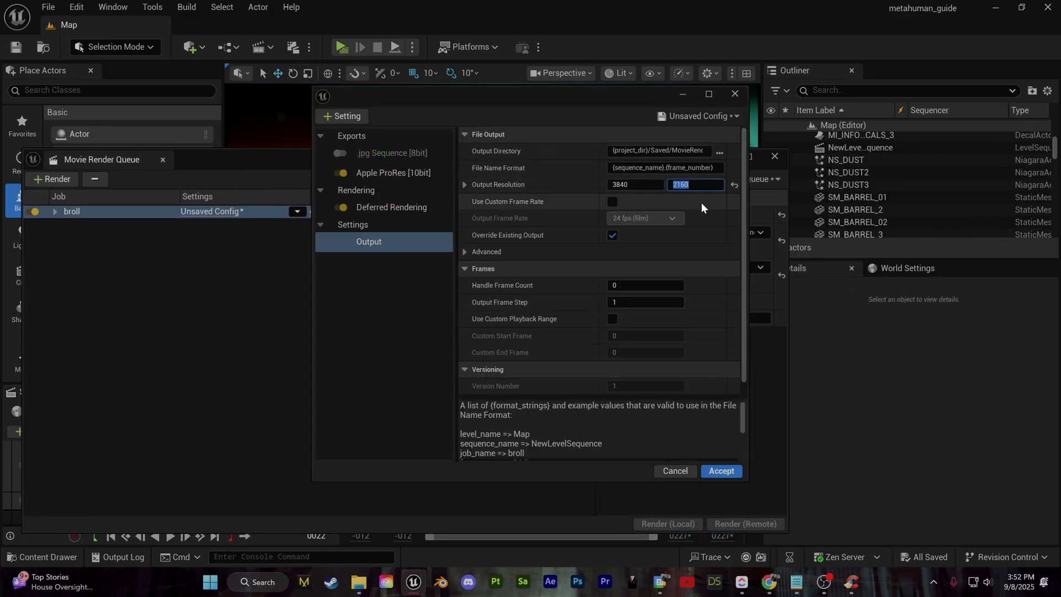
drag(613, 168, 658, 198)
click(490, 251)
scroll(497, 254, down, 3)
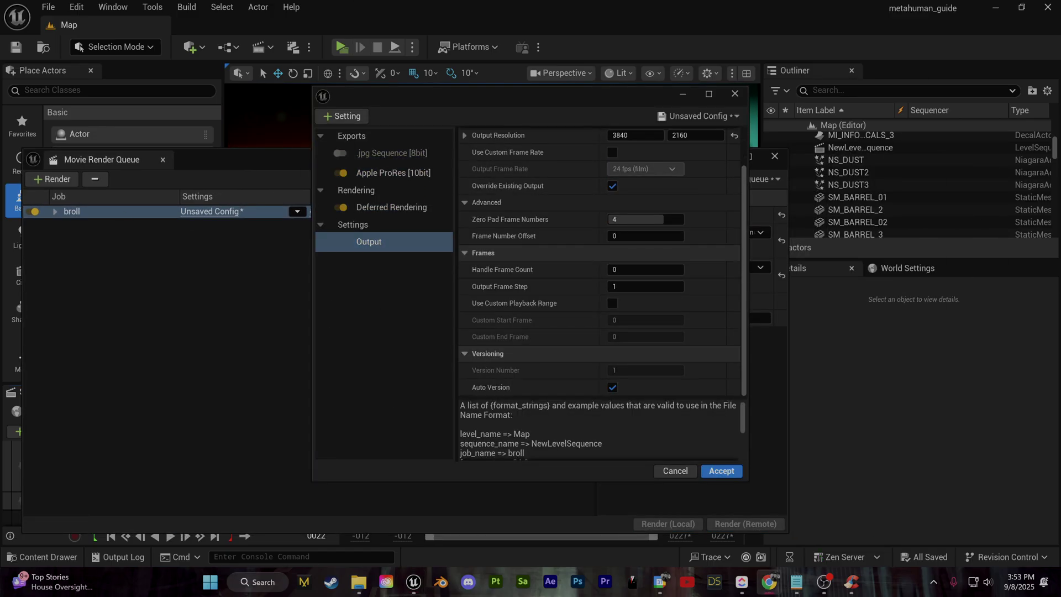
Add an Anti-aliasing setting with a temporal sample count of 24, overriding the method with Temporal Super-Resolution (TSR)
click(342, 116)
click(416, 236)
click(648, 168)
text(24)
key(Return)
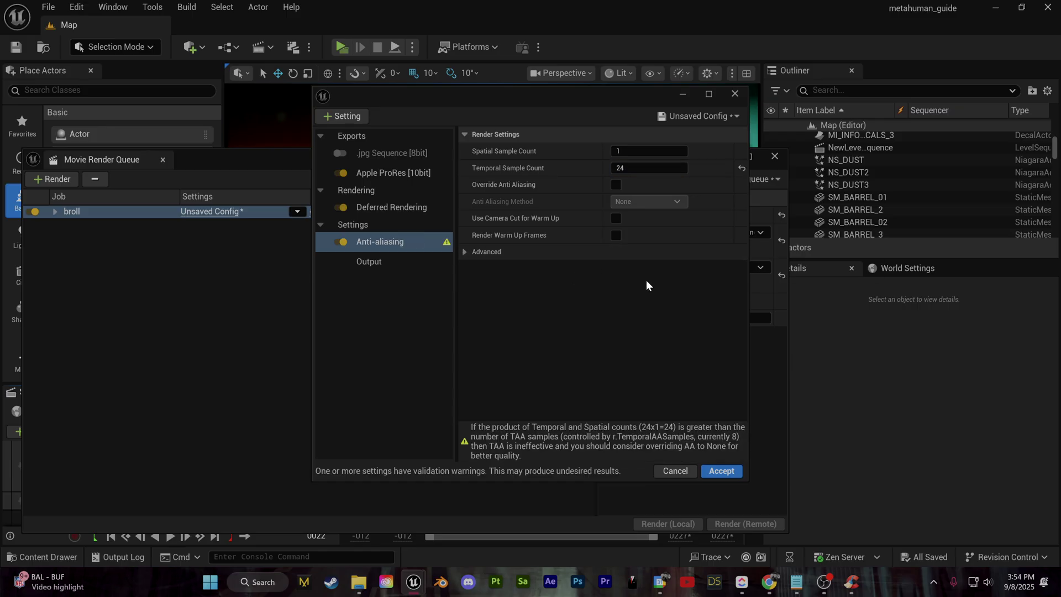
click(616, 185)
click(649, 202)
click(658, 259)
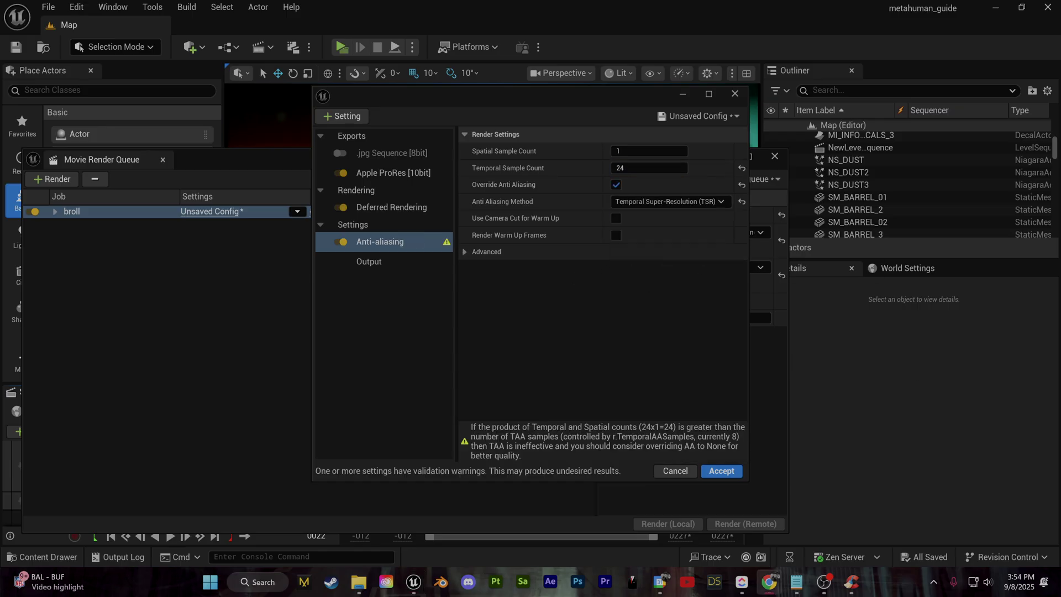
Run the console command r.TemporalAASamples 24 to match the temporal sample count
click(301, 557)
text(r.TemporalAASamples 24)
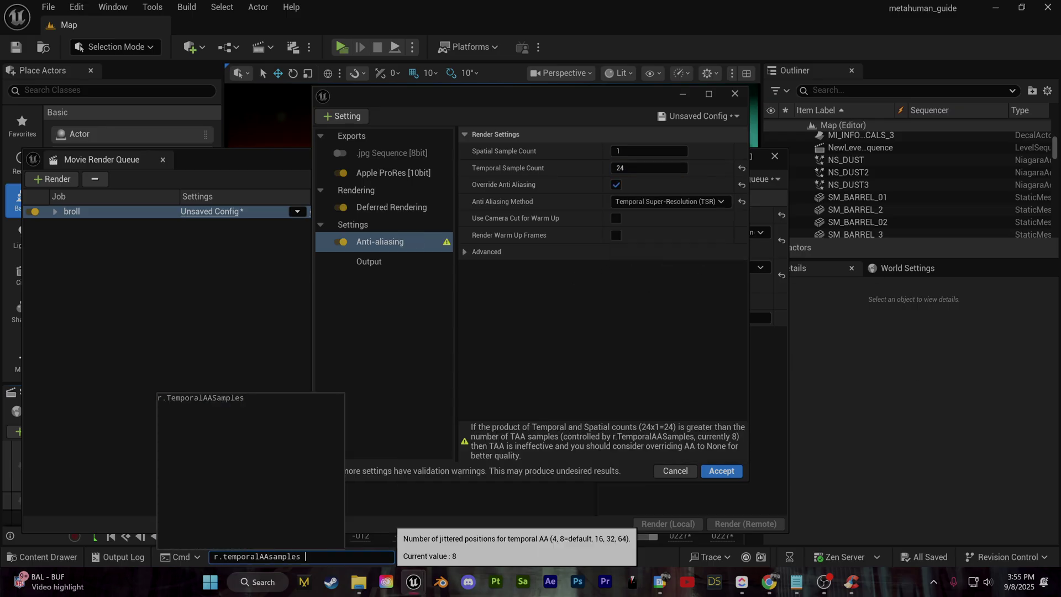
key(Return)
Enable Render Warm Up Frames and set both the render and engine warm-up counts to 48
click(615, 235)
click(602, 252)
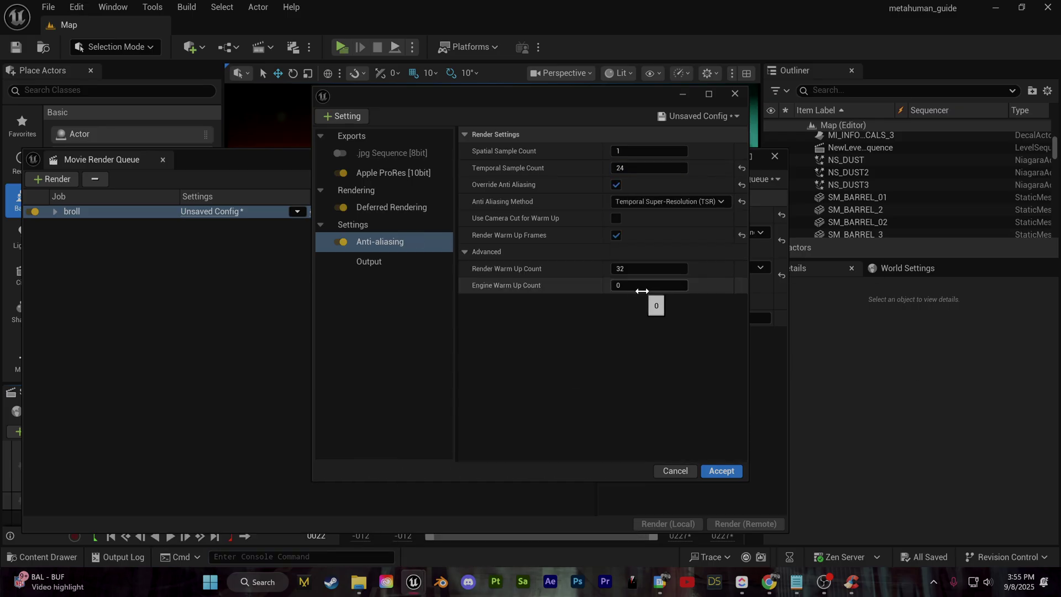
click(642, 288)
text(48)
click(649, 269)
text(48)
key(Return)
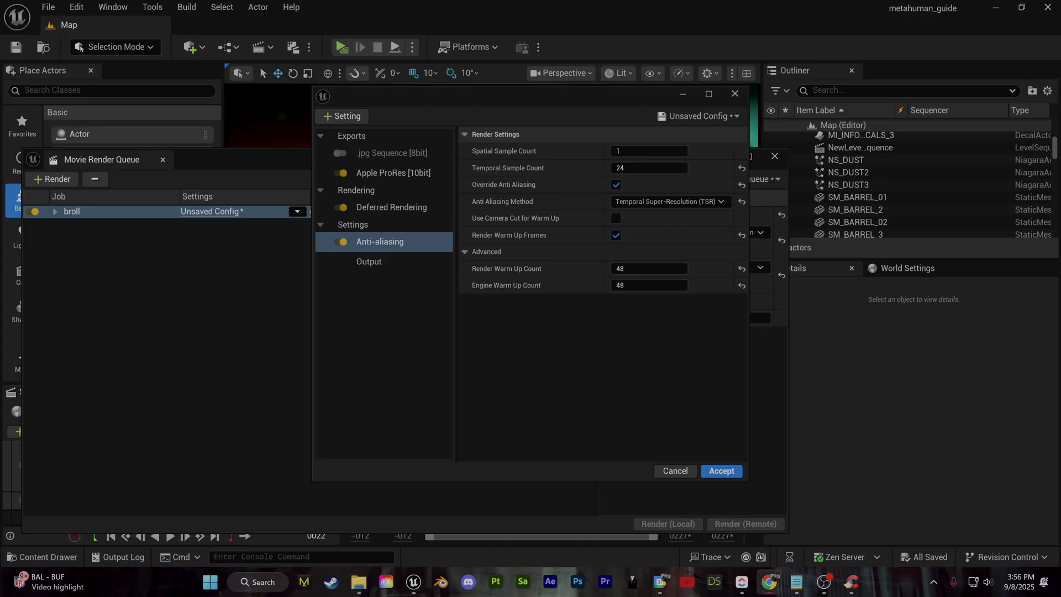
Add the render console variables r.ScreenPercentage at 100, r.MotionBlurQuality at 4 and r.MotionBlurSeparable at 1
click(694, 168)
click(575, 186)
text(r.ScreenPercentage)
click(698, 186)
click(575, 204)
text(r.MotionBlurQuality)
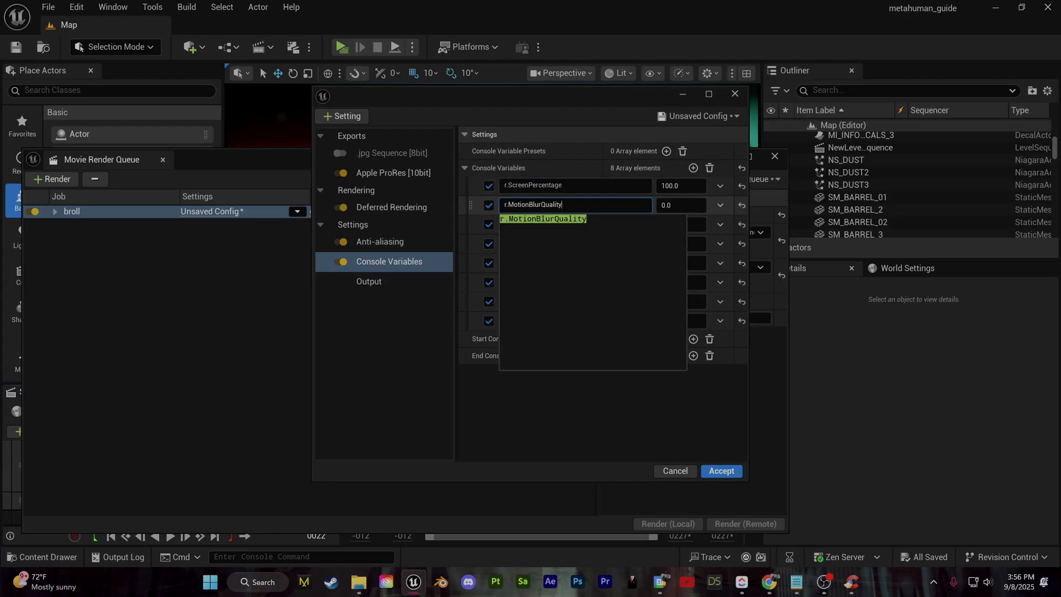
click(574, 224)
text(r.MotionBlurSeparable)
click(671, 225)
text(1)
Fill in the console variables r.DepthOfFieldQuality at 4 and r.Upscale.Quality at 5
click(575, 243)
text(r.DepthOfFieldQuality)
click(674, 243)
text(4)
click(575, 260)
text(r.Upscale.Quality)
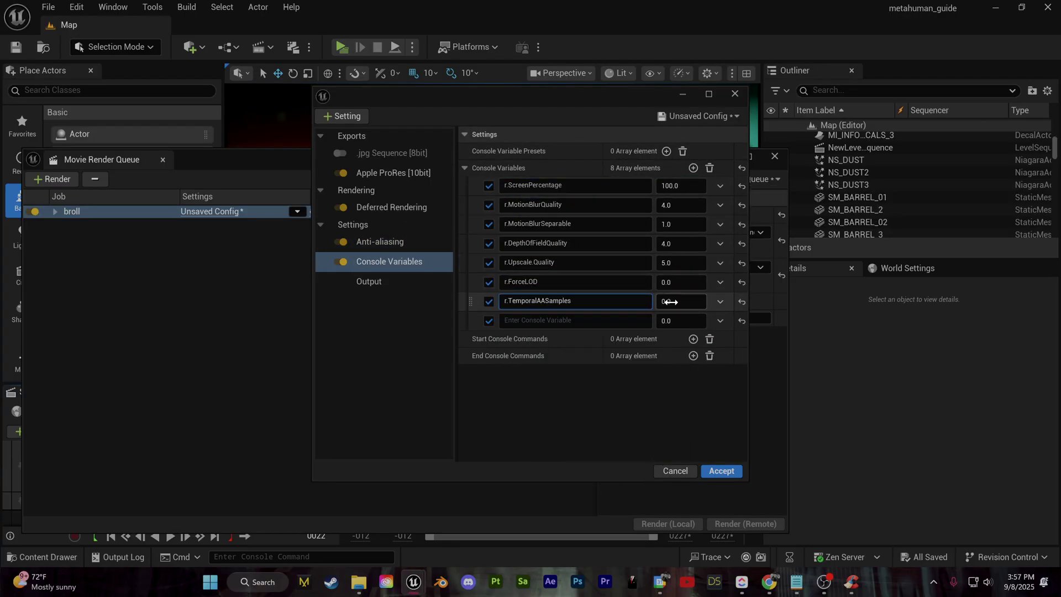
Set the console variable r.TemporalAASamples to 24 and add r.RayTracing.Culling at 0
click(671, 302)
text(24)
click(575, 321)
text(r.RayTracing.Culling)
Save the render configuration as a preset named render_settings
click(699, 116)
click(691, 142)
text(render_settings)
key(Return)
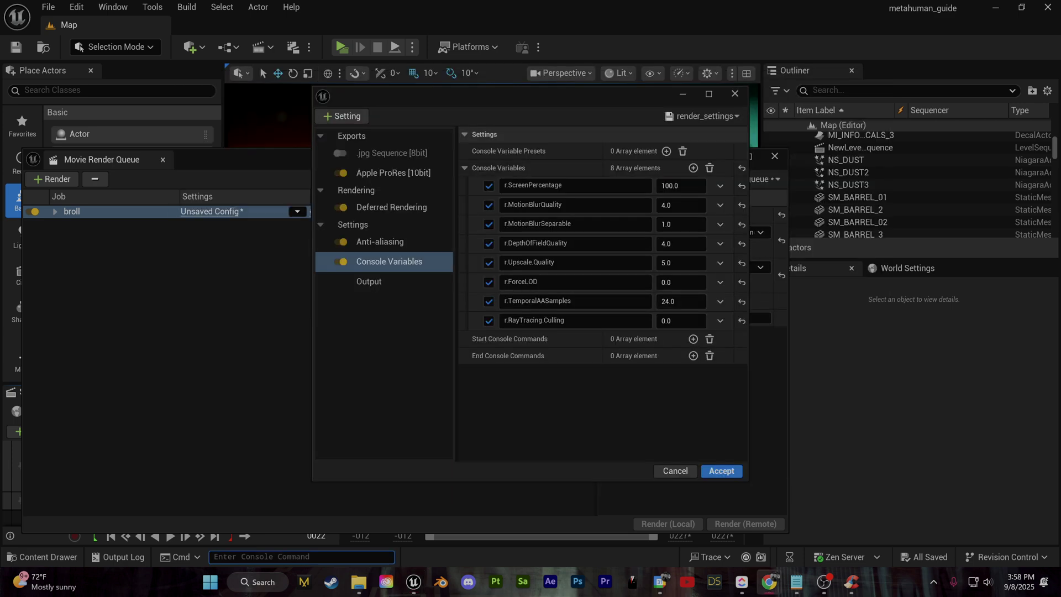
Accept the render settings for the broll job and start rendering it
click(721, 471)
drag(473, 161, 495, 161)
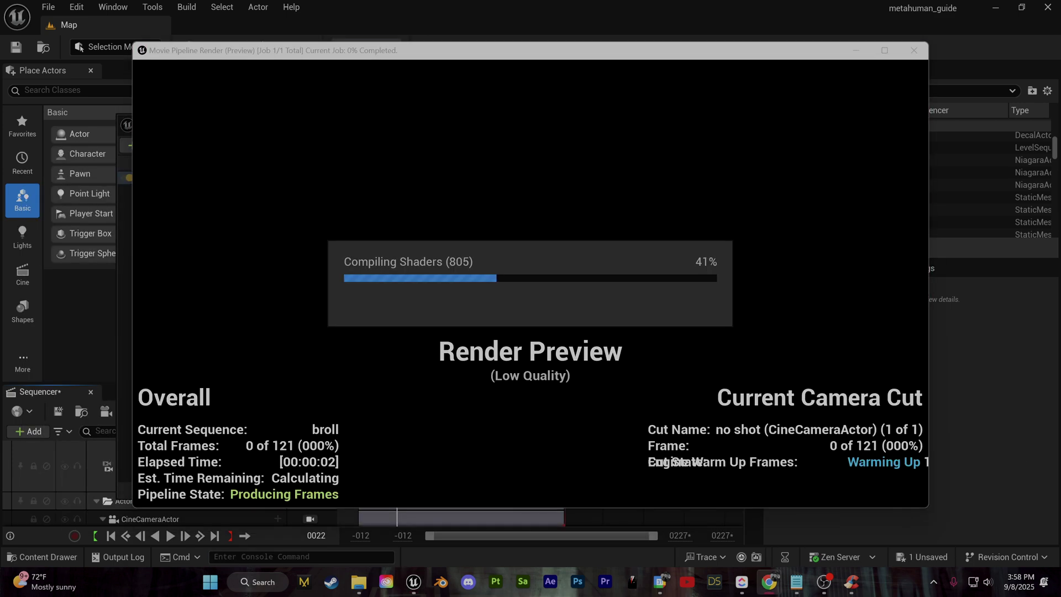